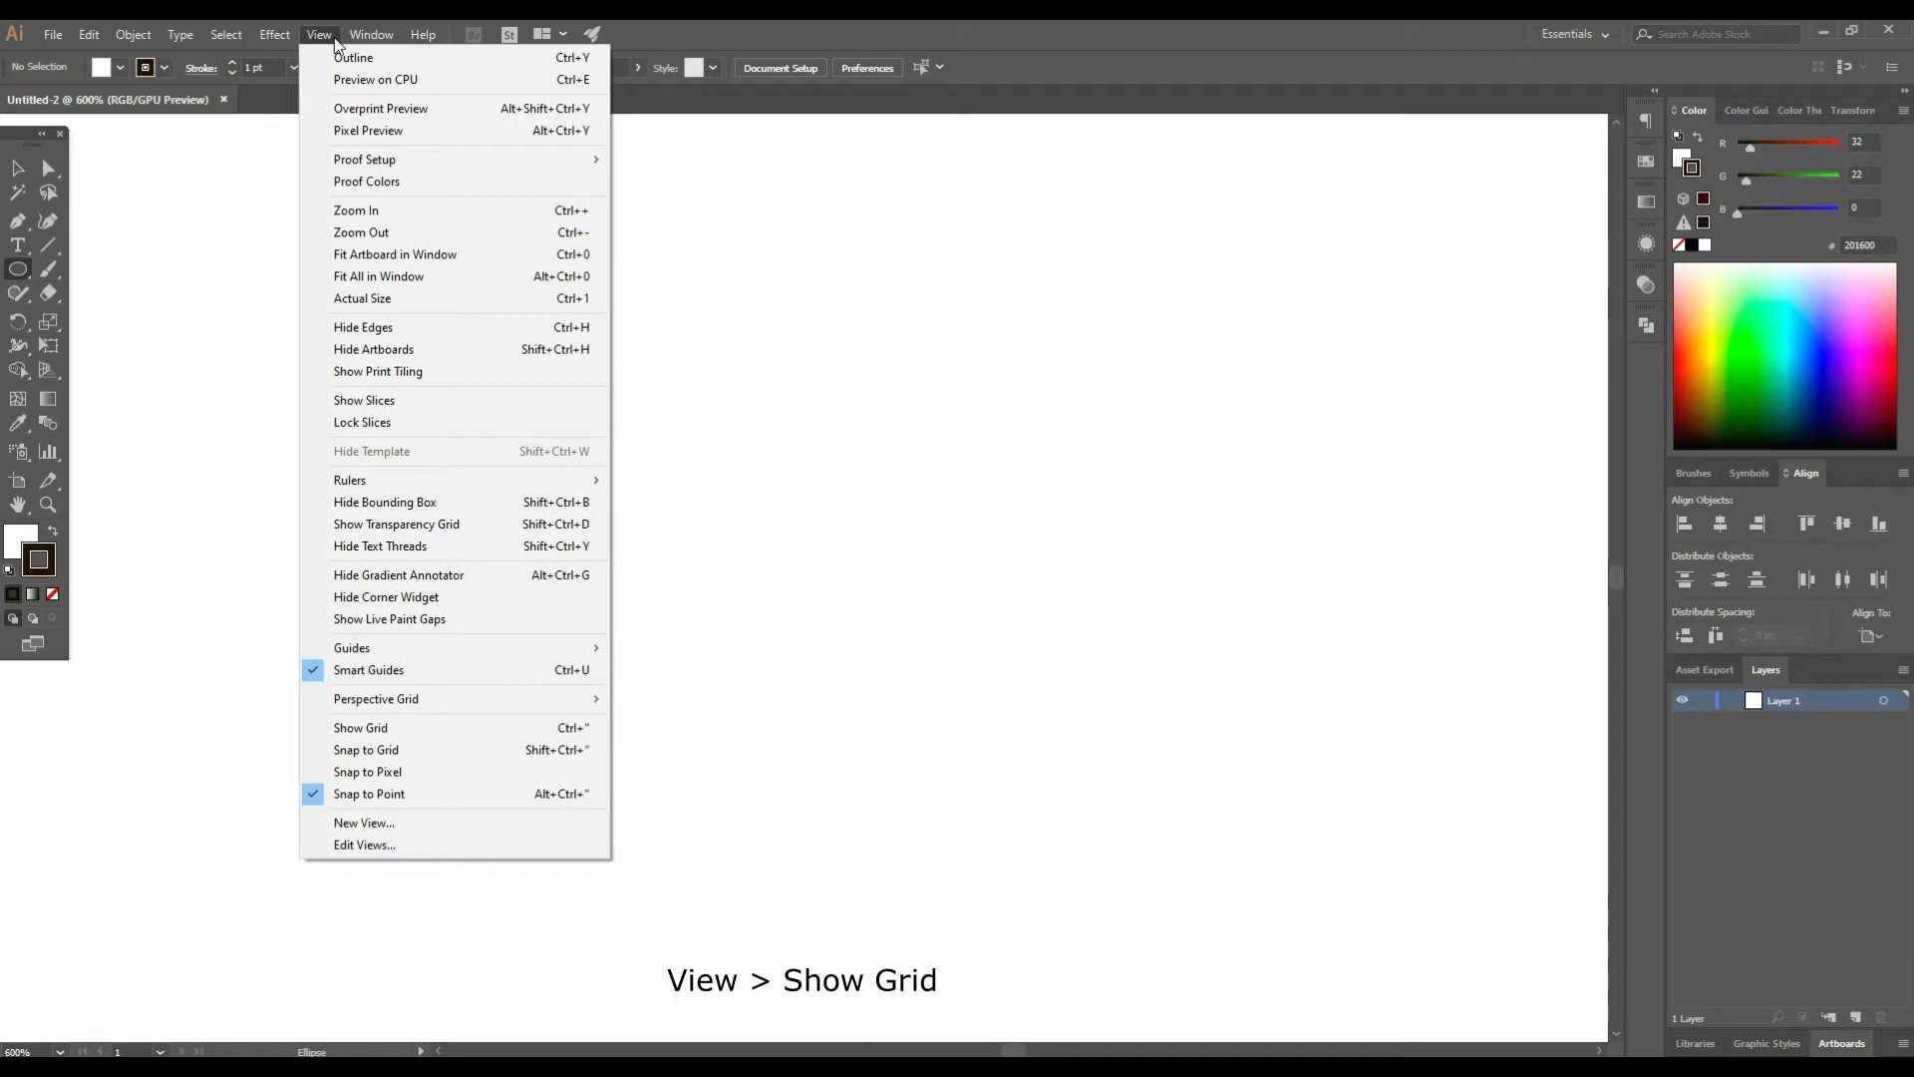
- Show the document grid and turn on Snap to Grid
click(471, 730)
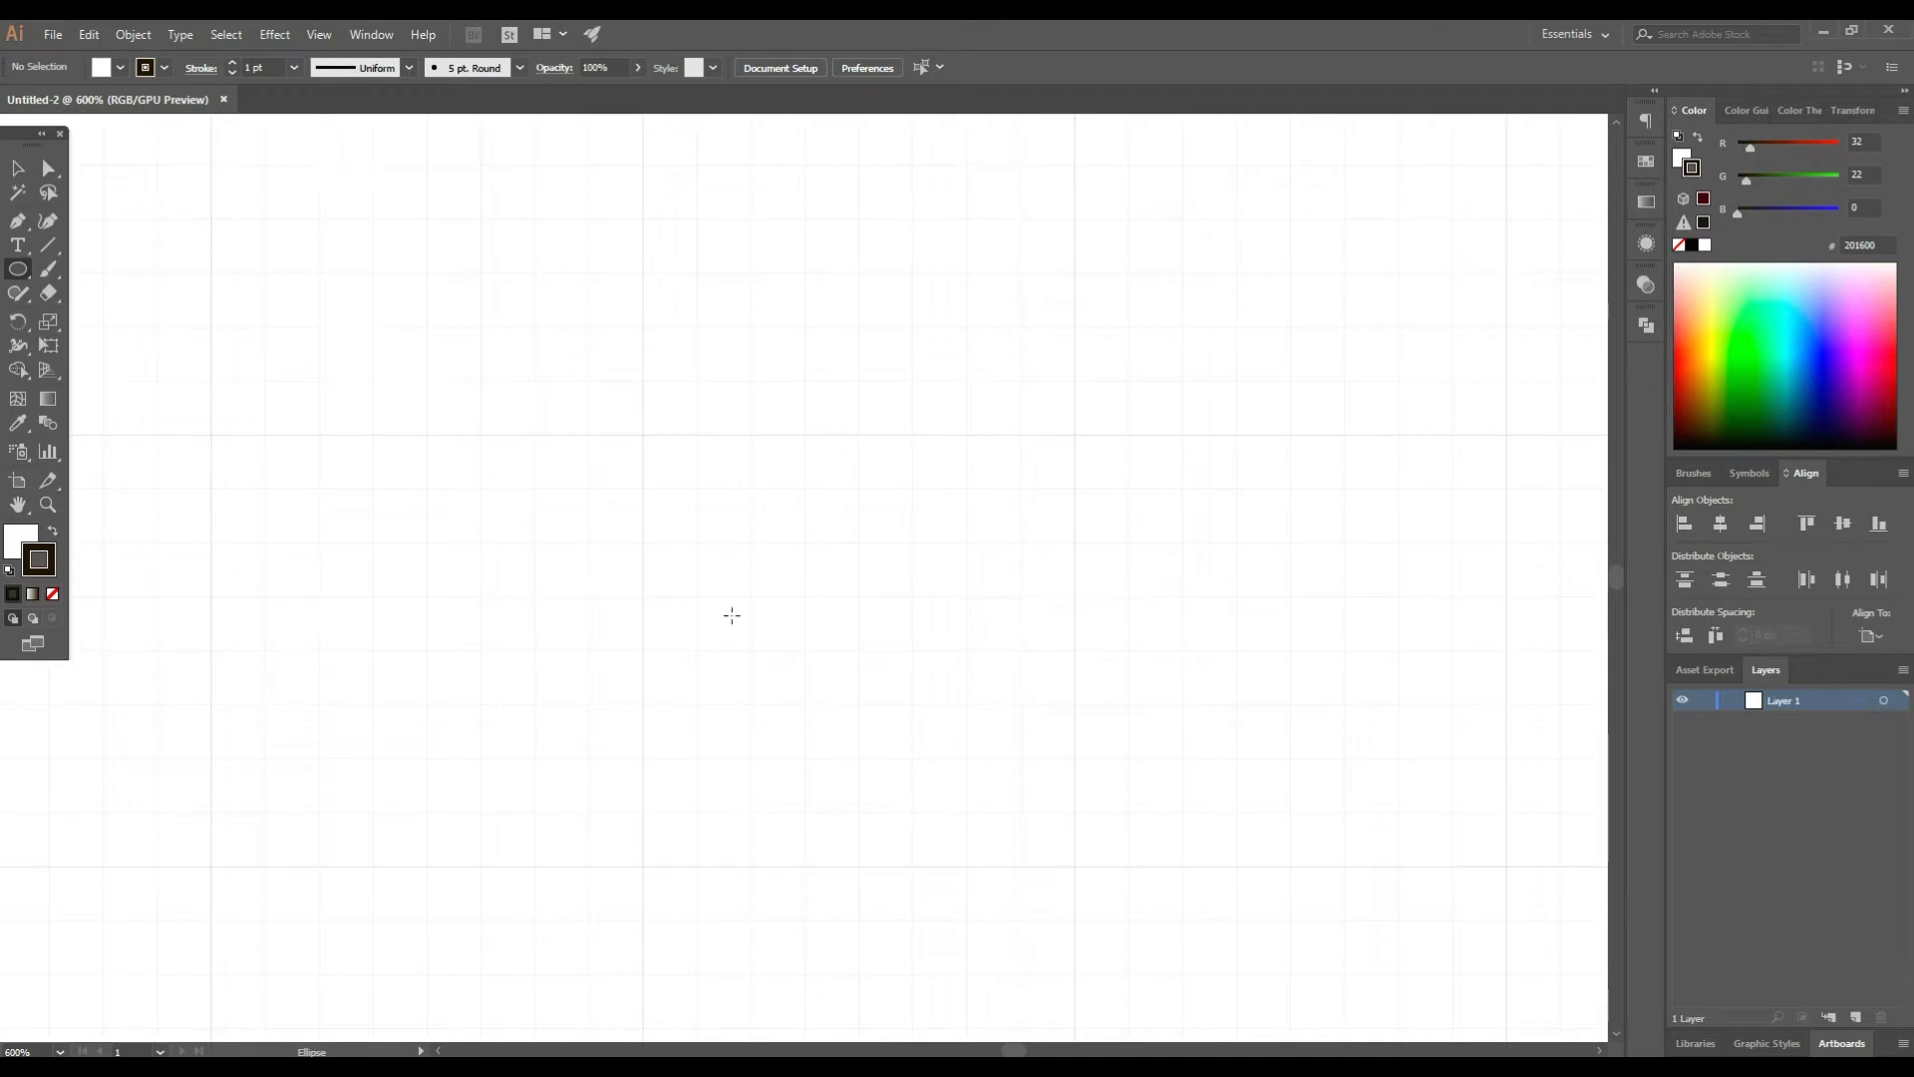
key(ctrl+minus)
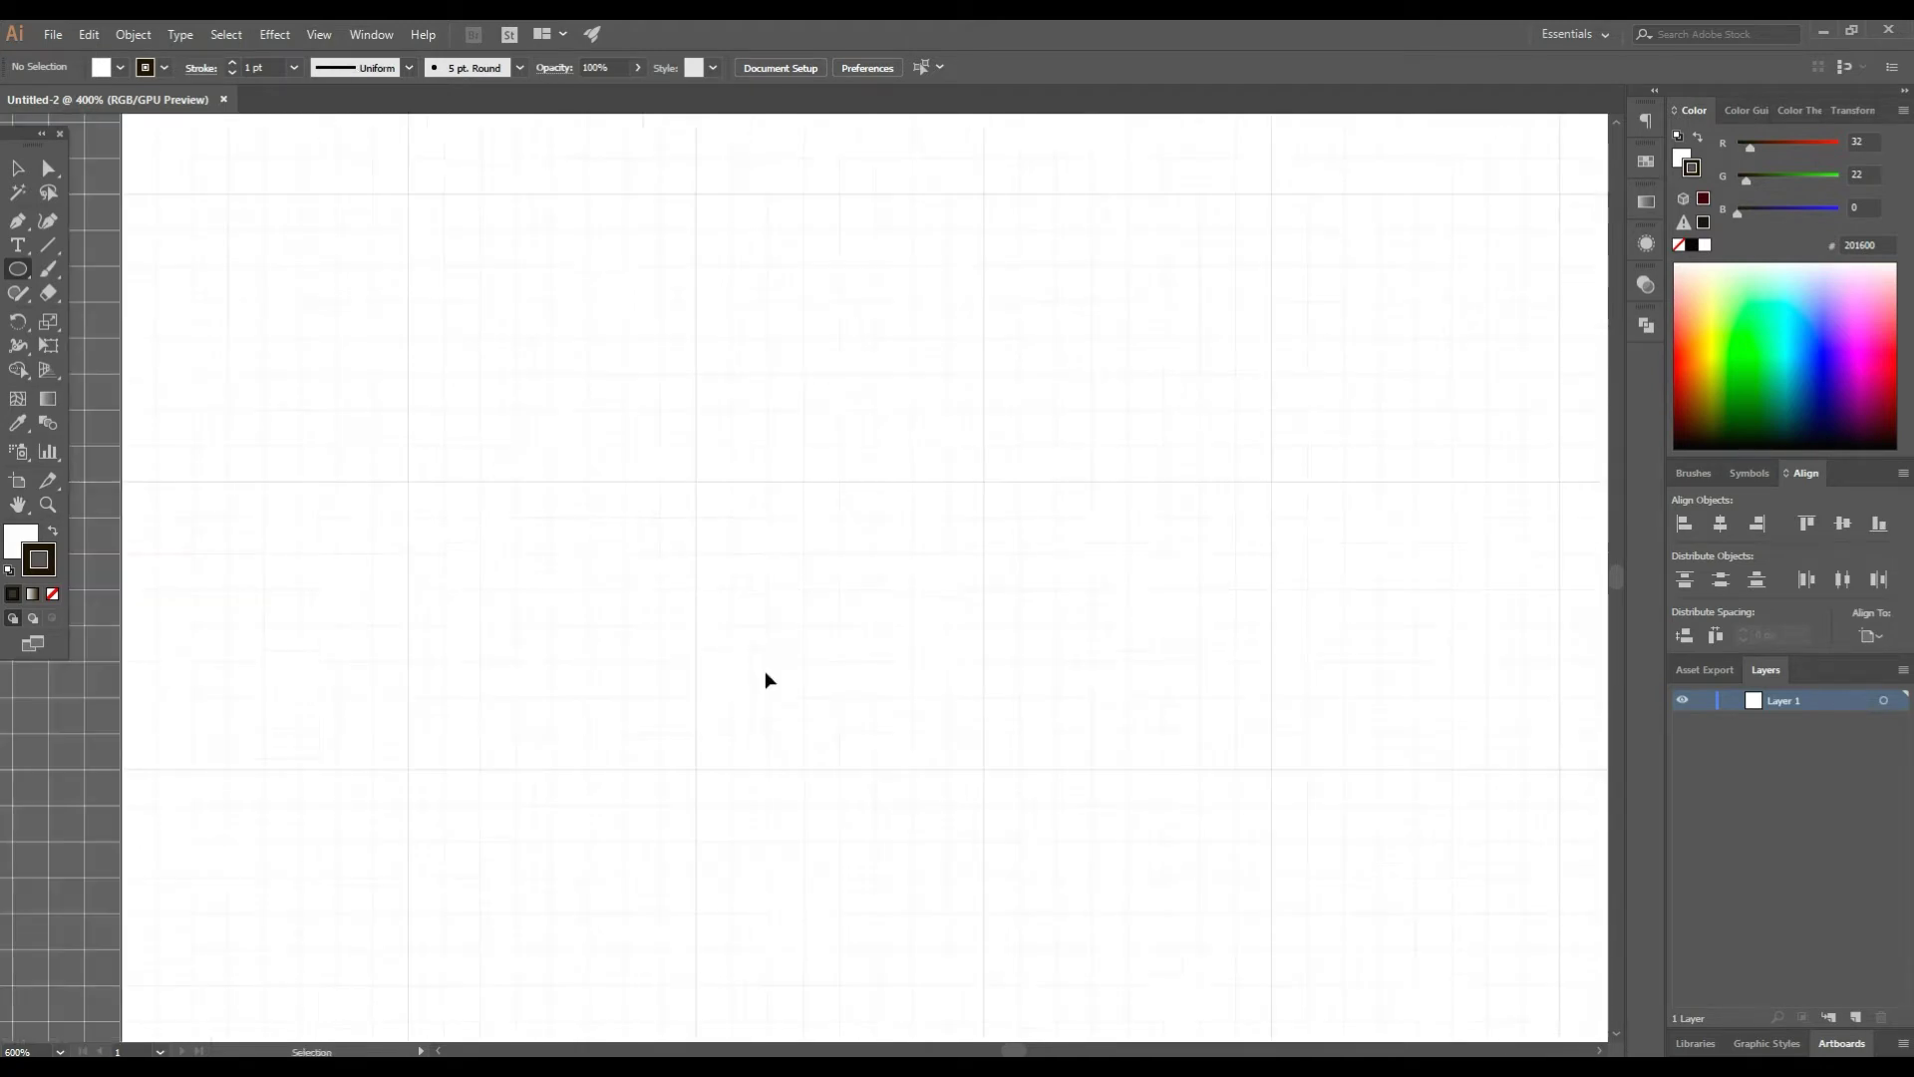
drag(1014, 1050, 1021, 1050)
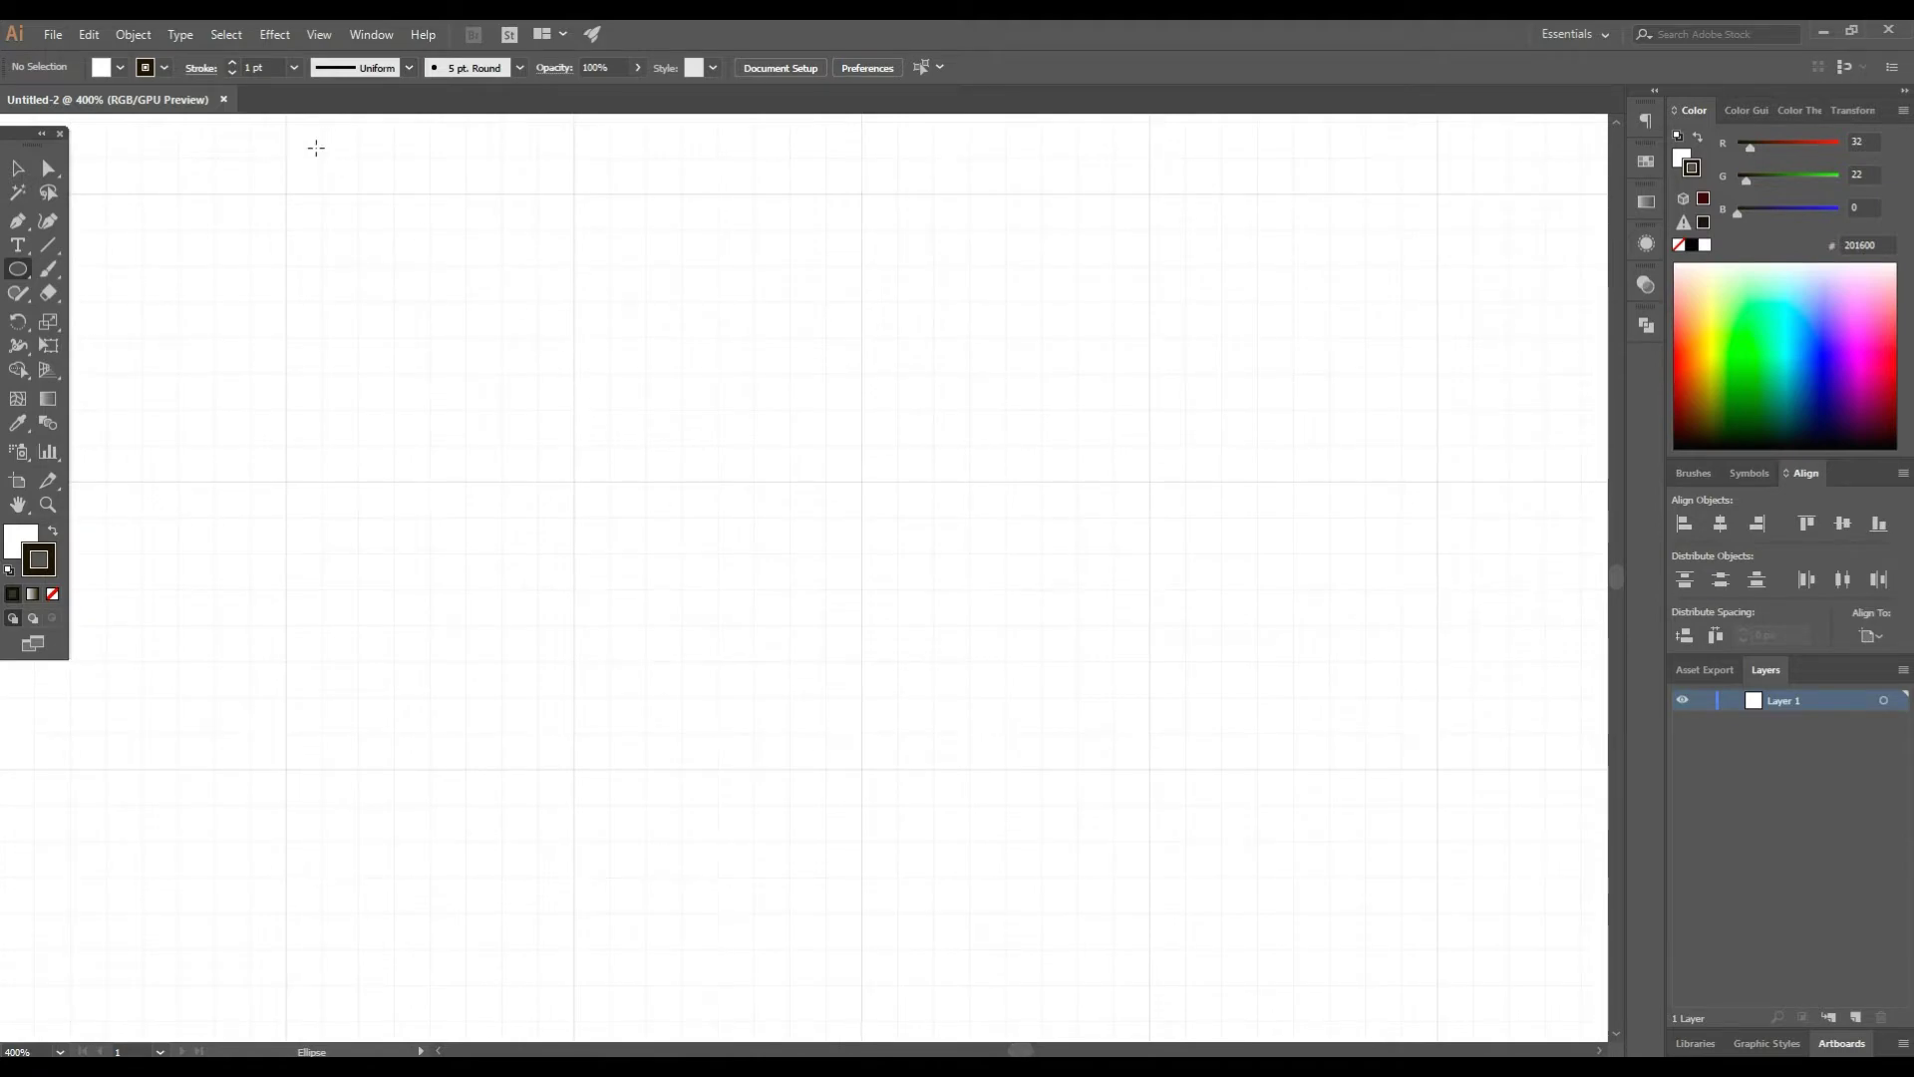
click(319, 36)
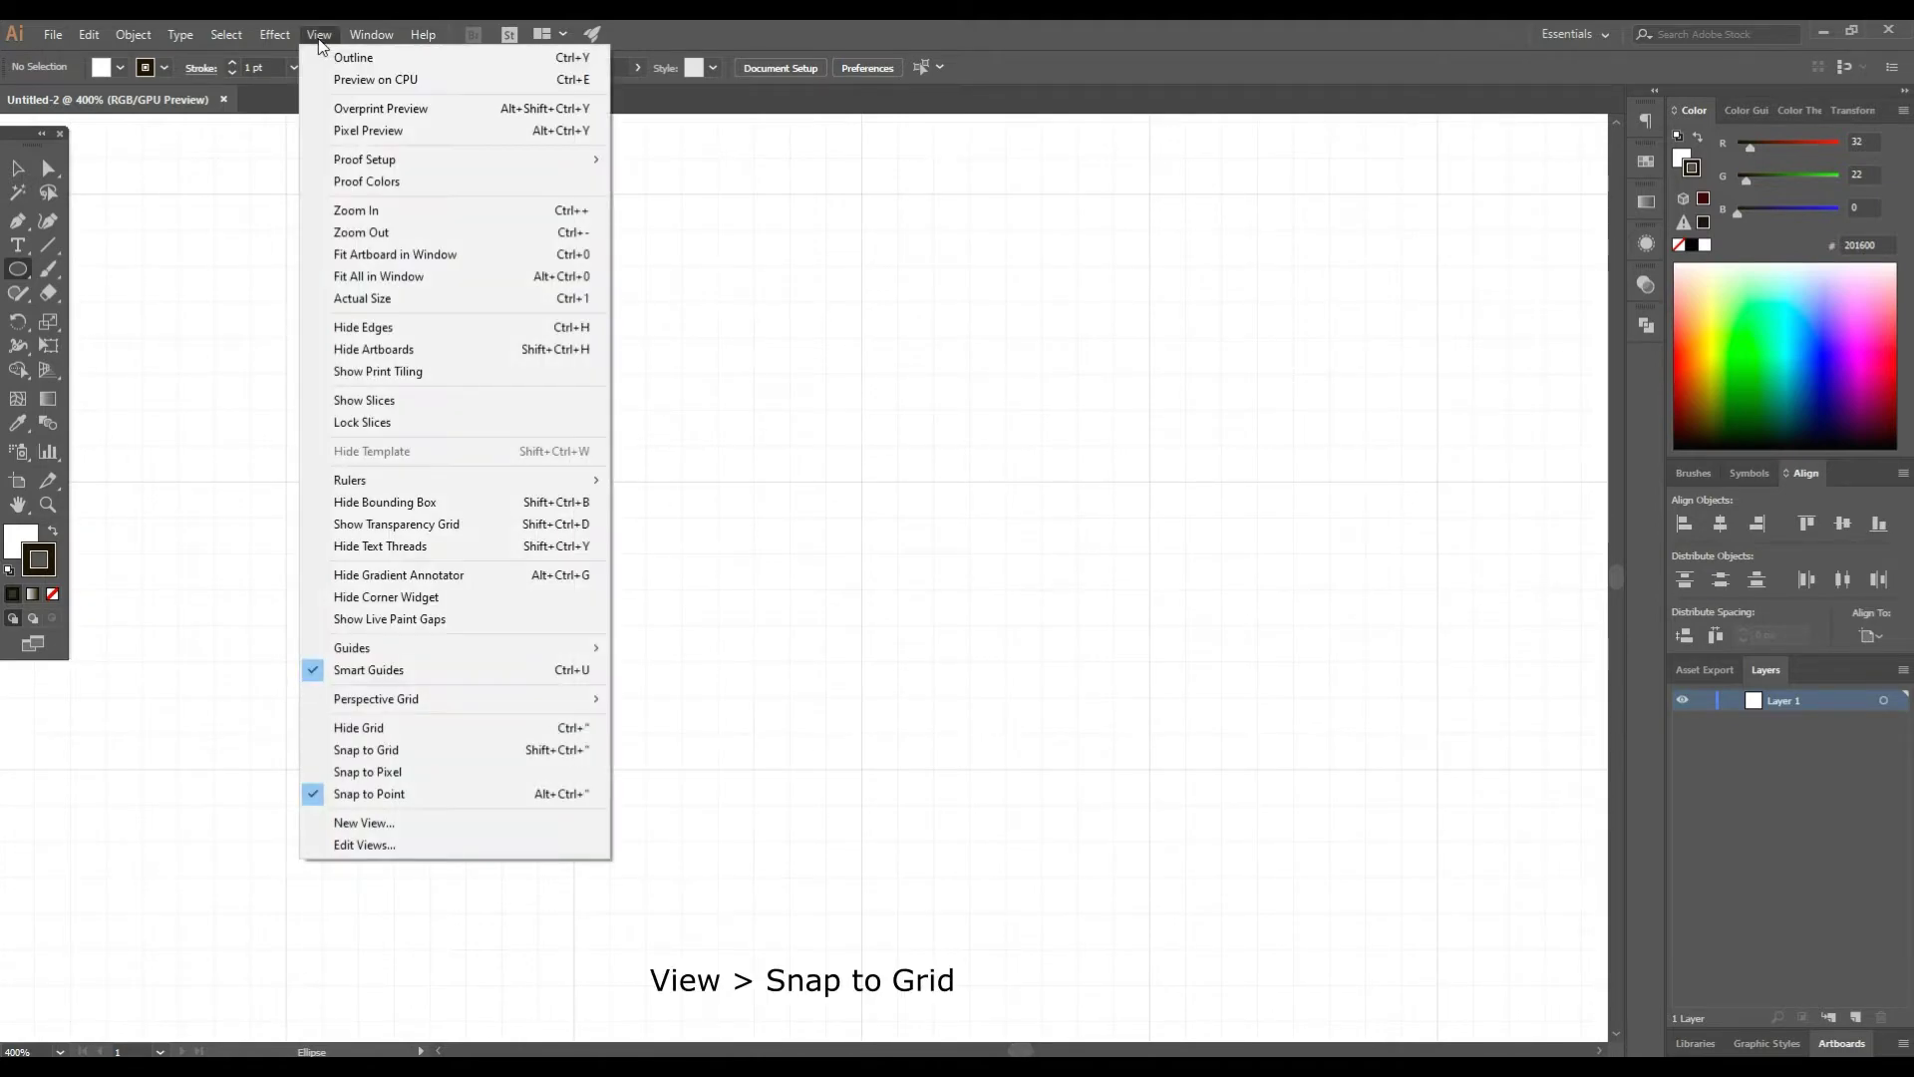
click(450, 755)
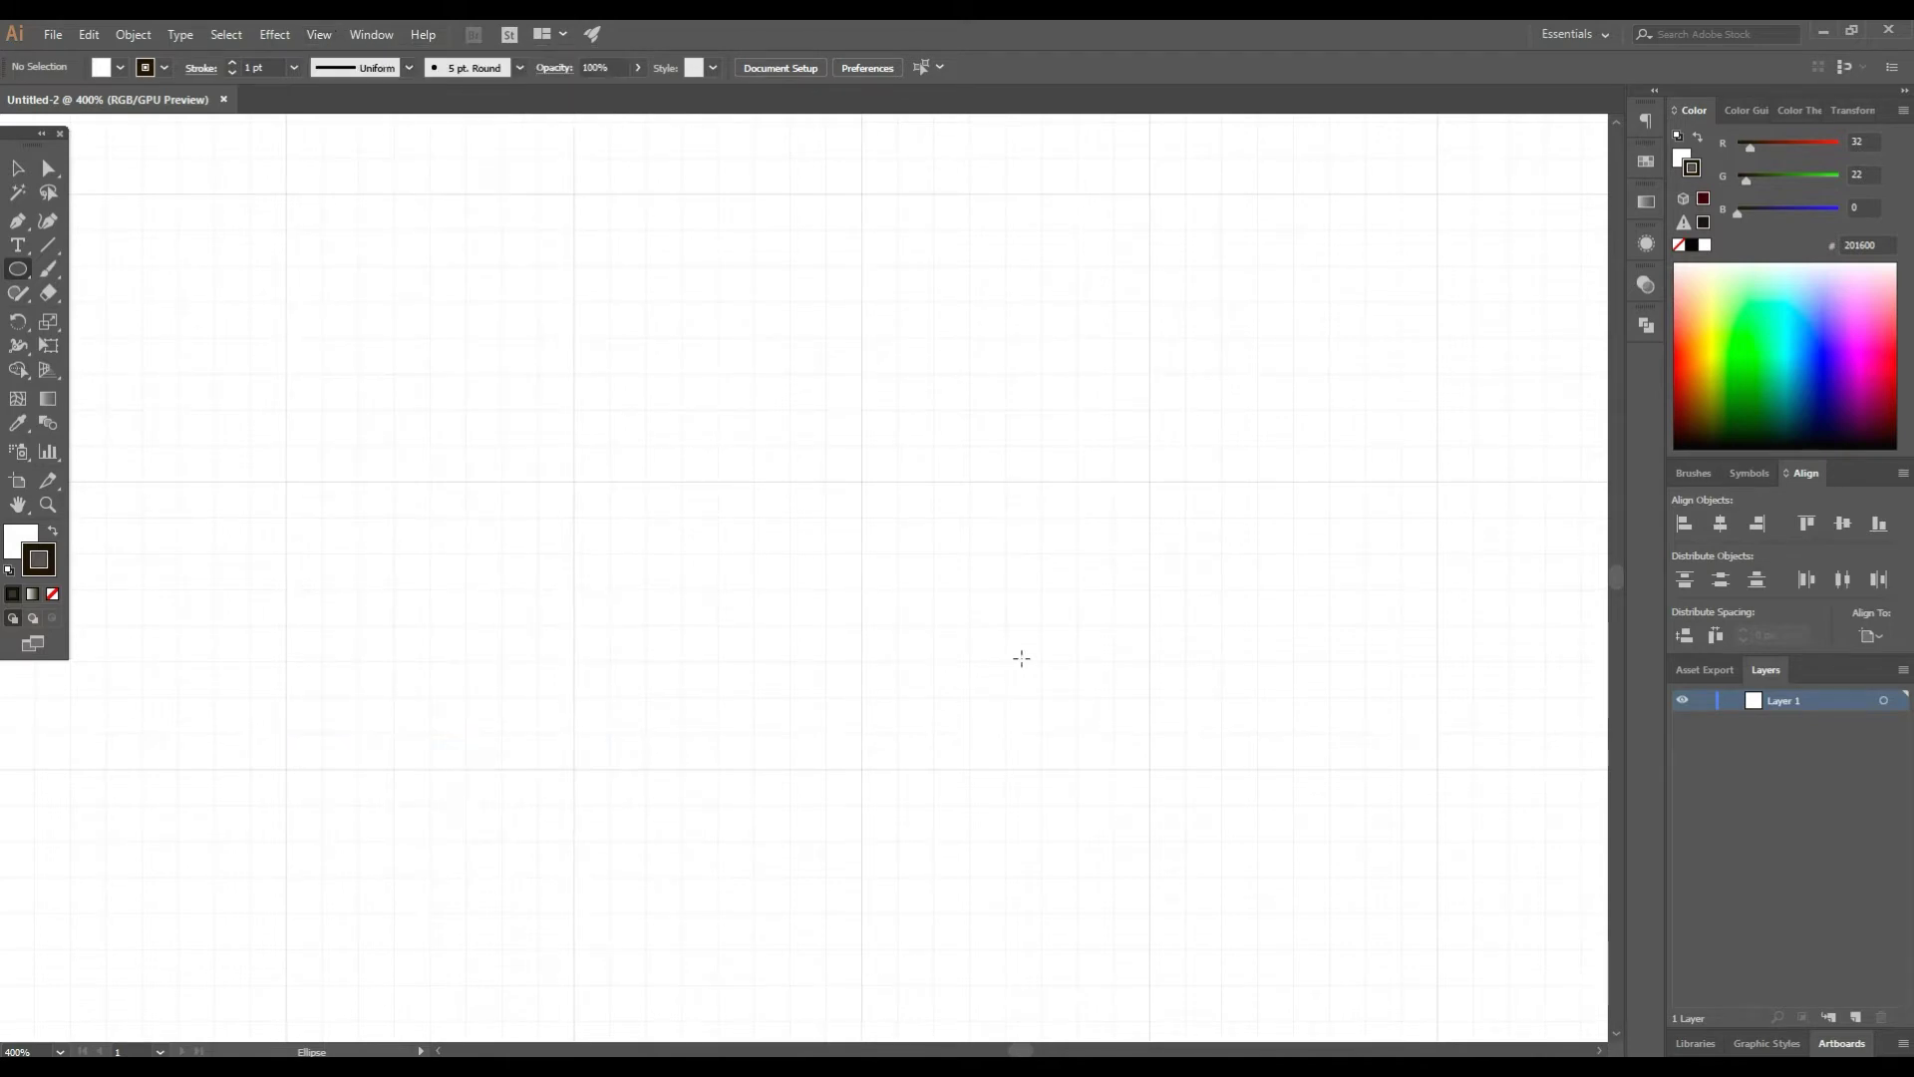
- Draw a perfect circle about 225 px in diameter on the artboard with the Ellipse tool
key(ctrl+minus)
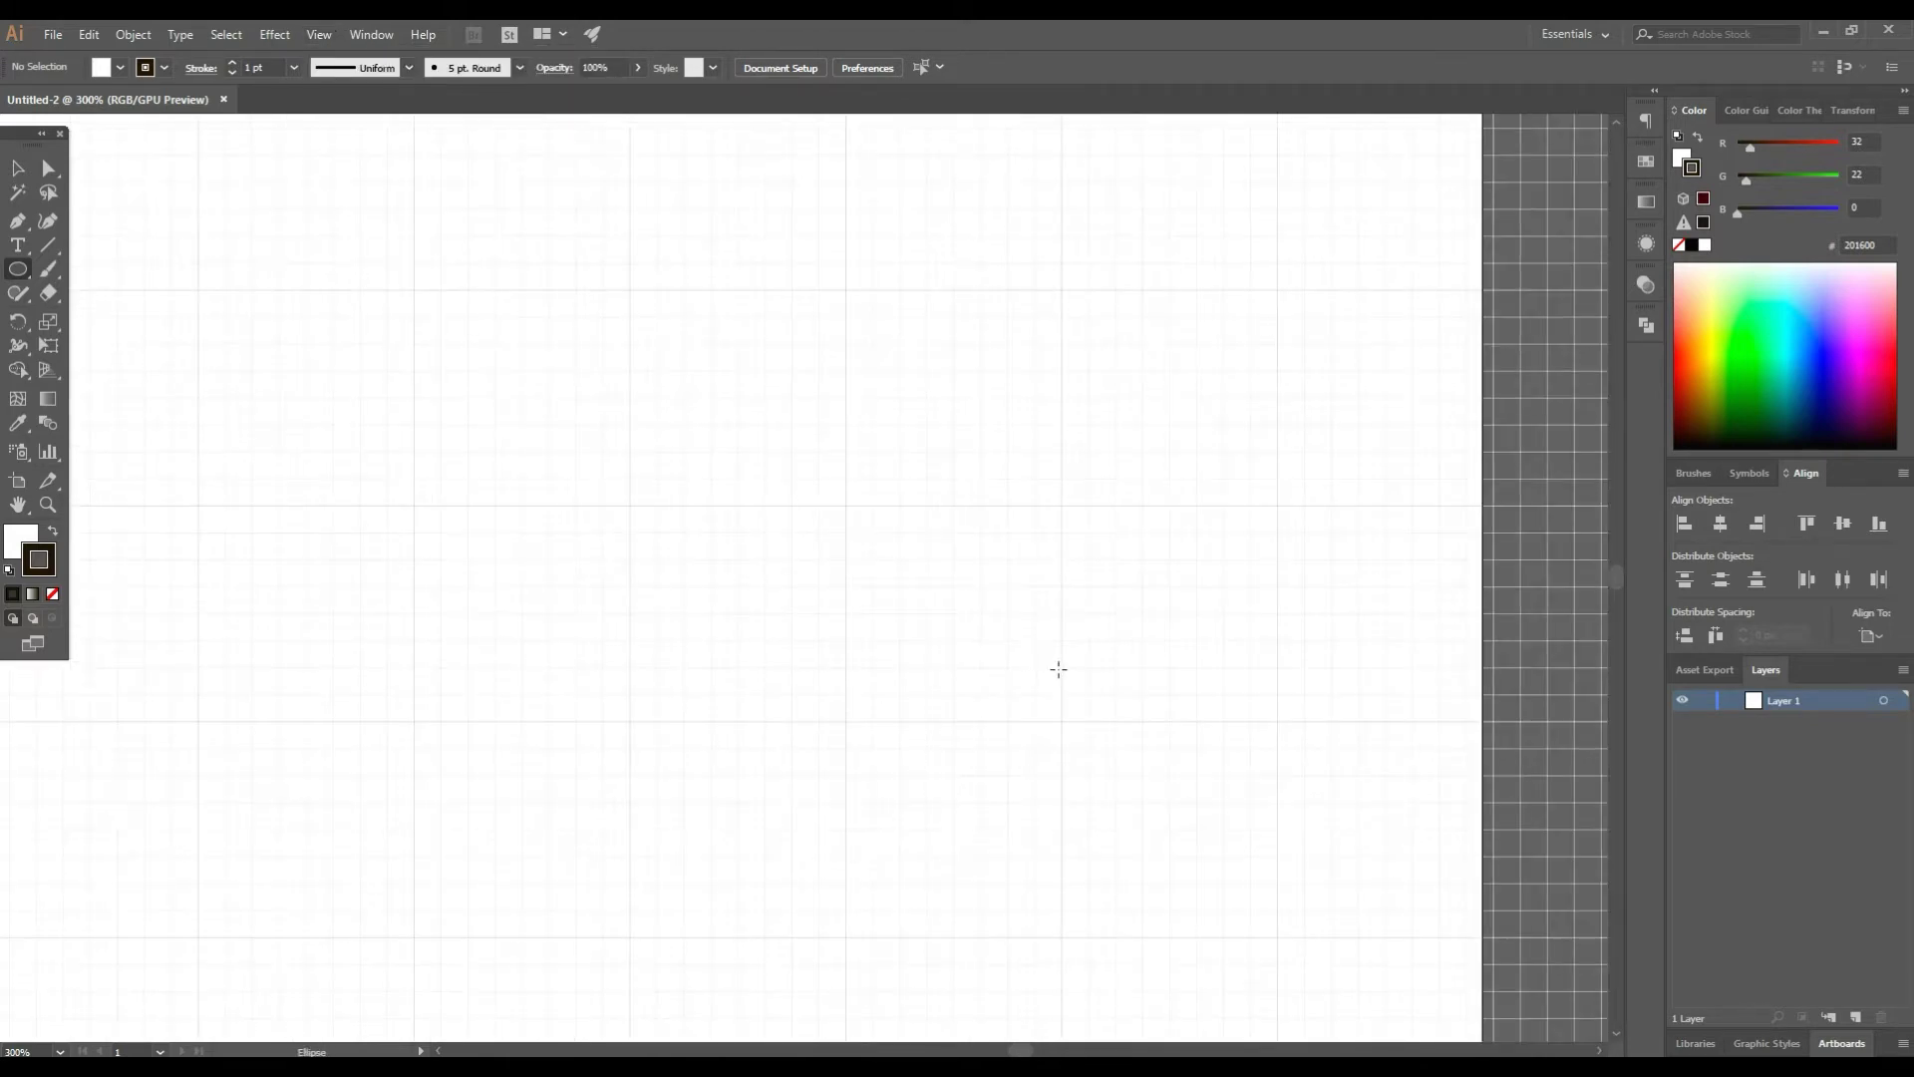
drag(1032, 1051, 1028, 1051)
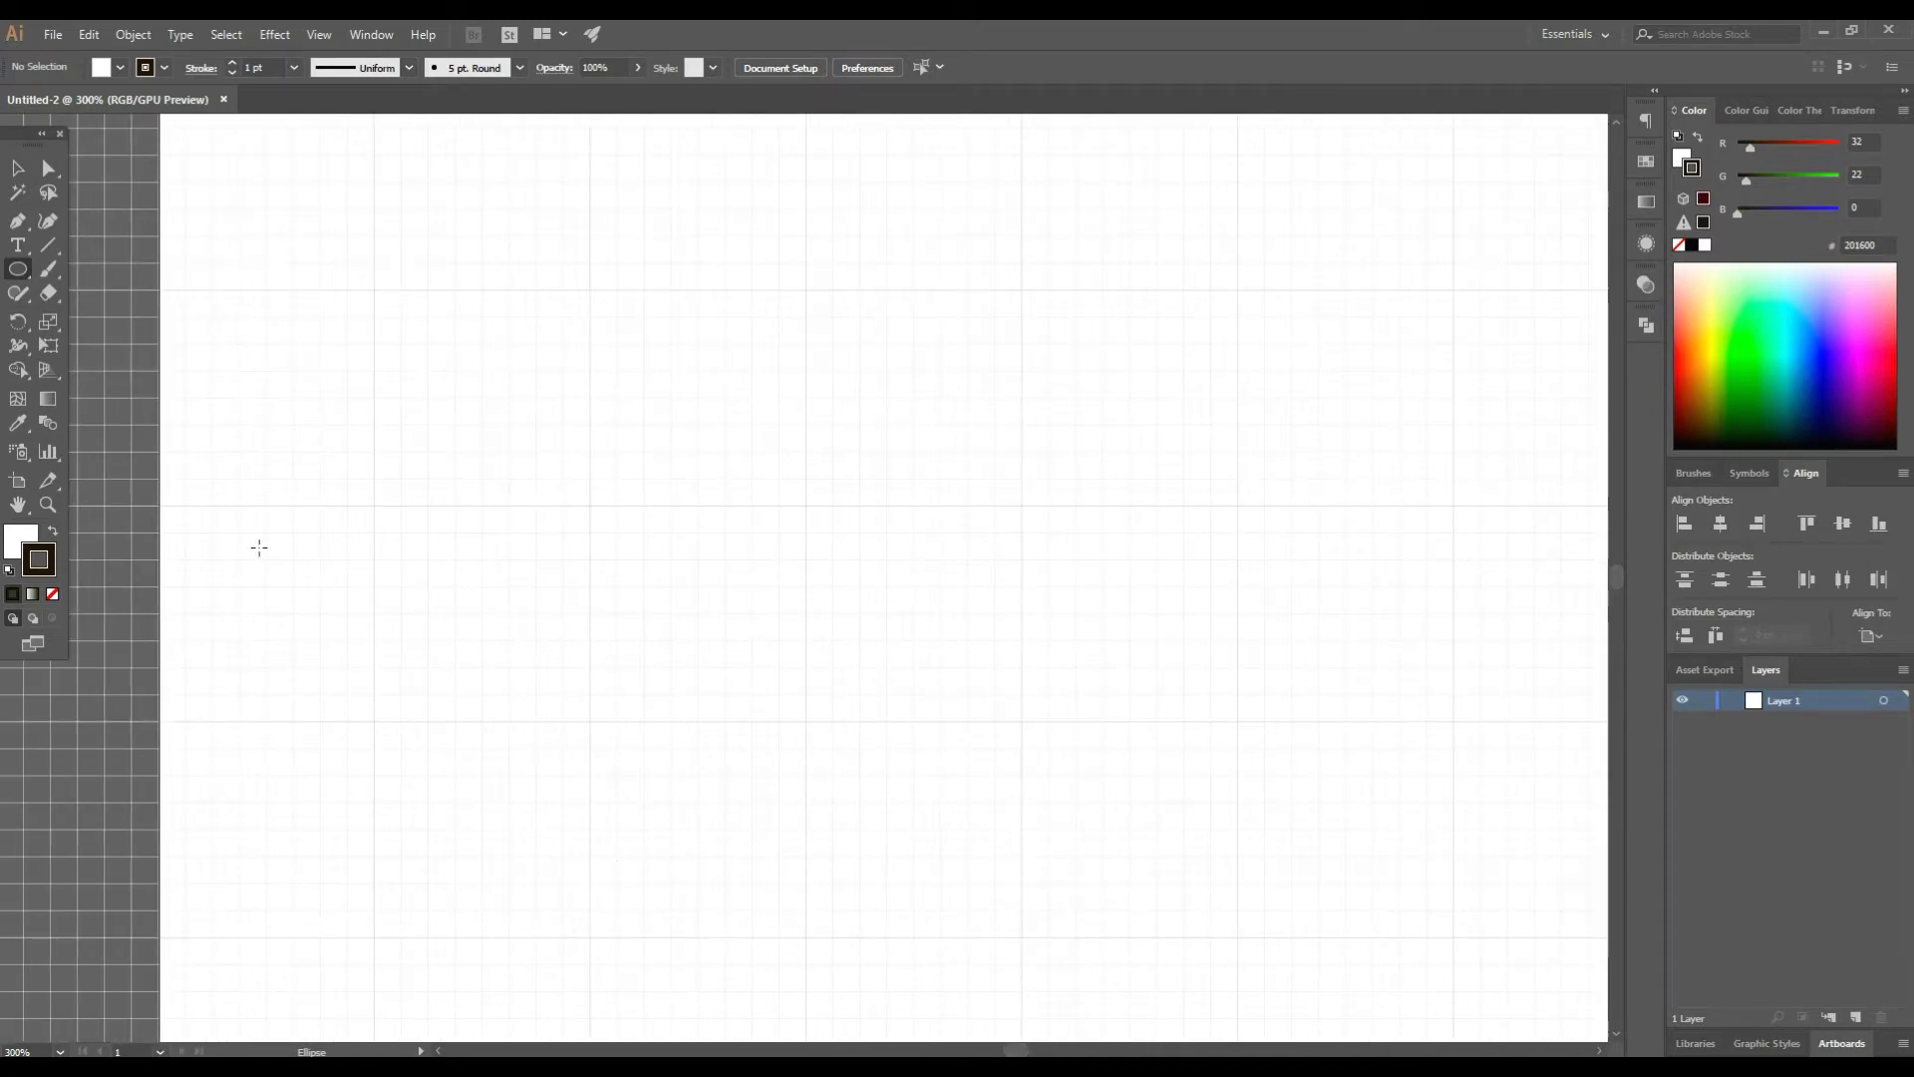
click(1600, 1052)
click(1600, 1051)
click(1599, 1052)
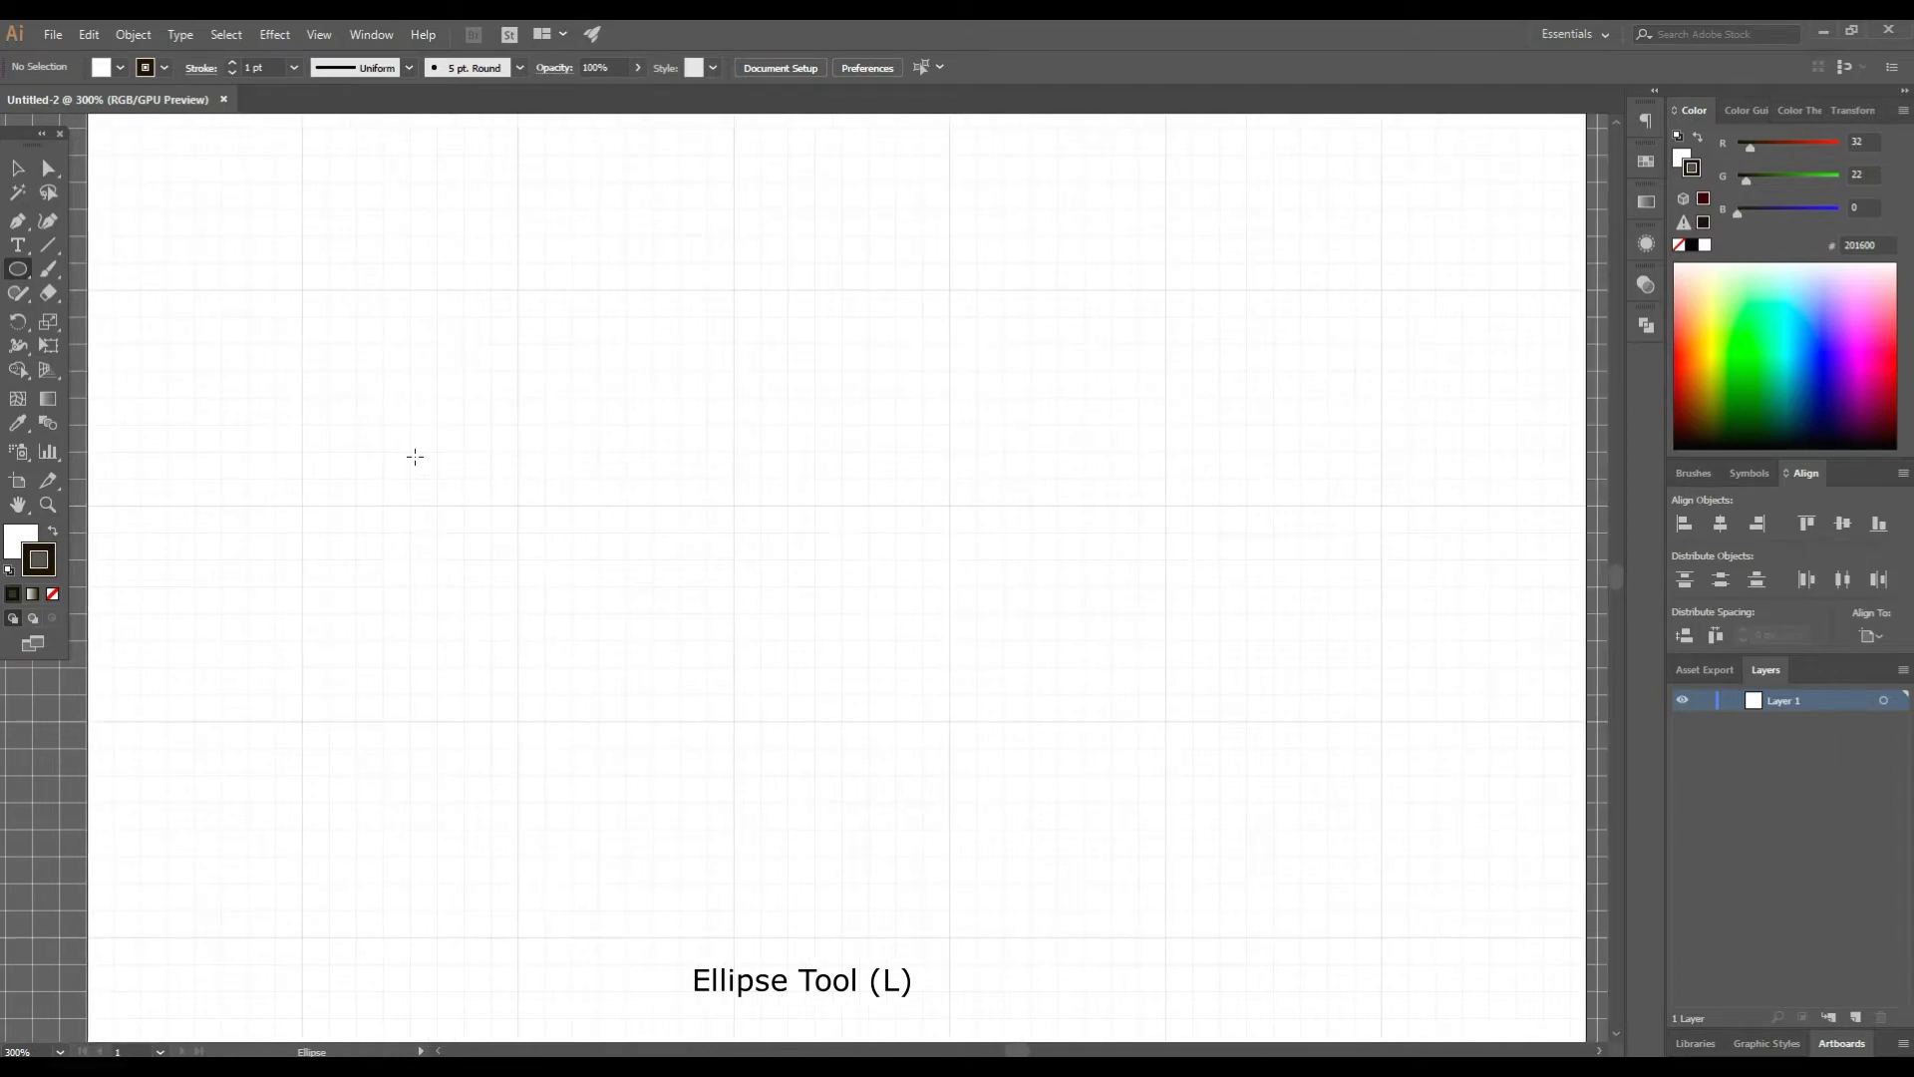
click(20, 277)
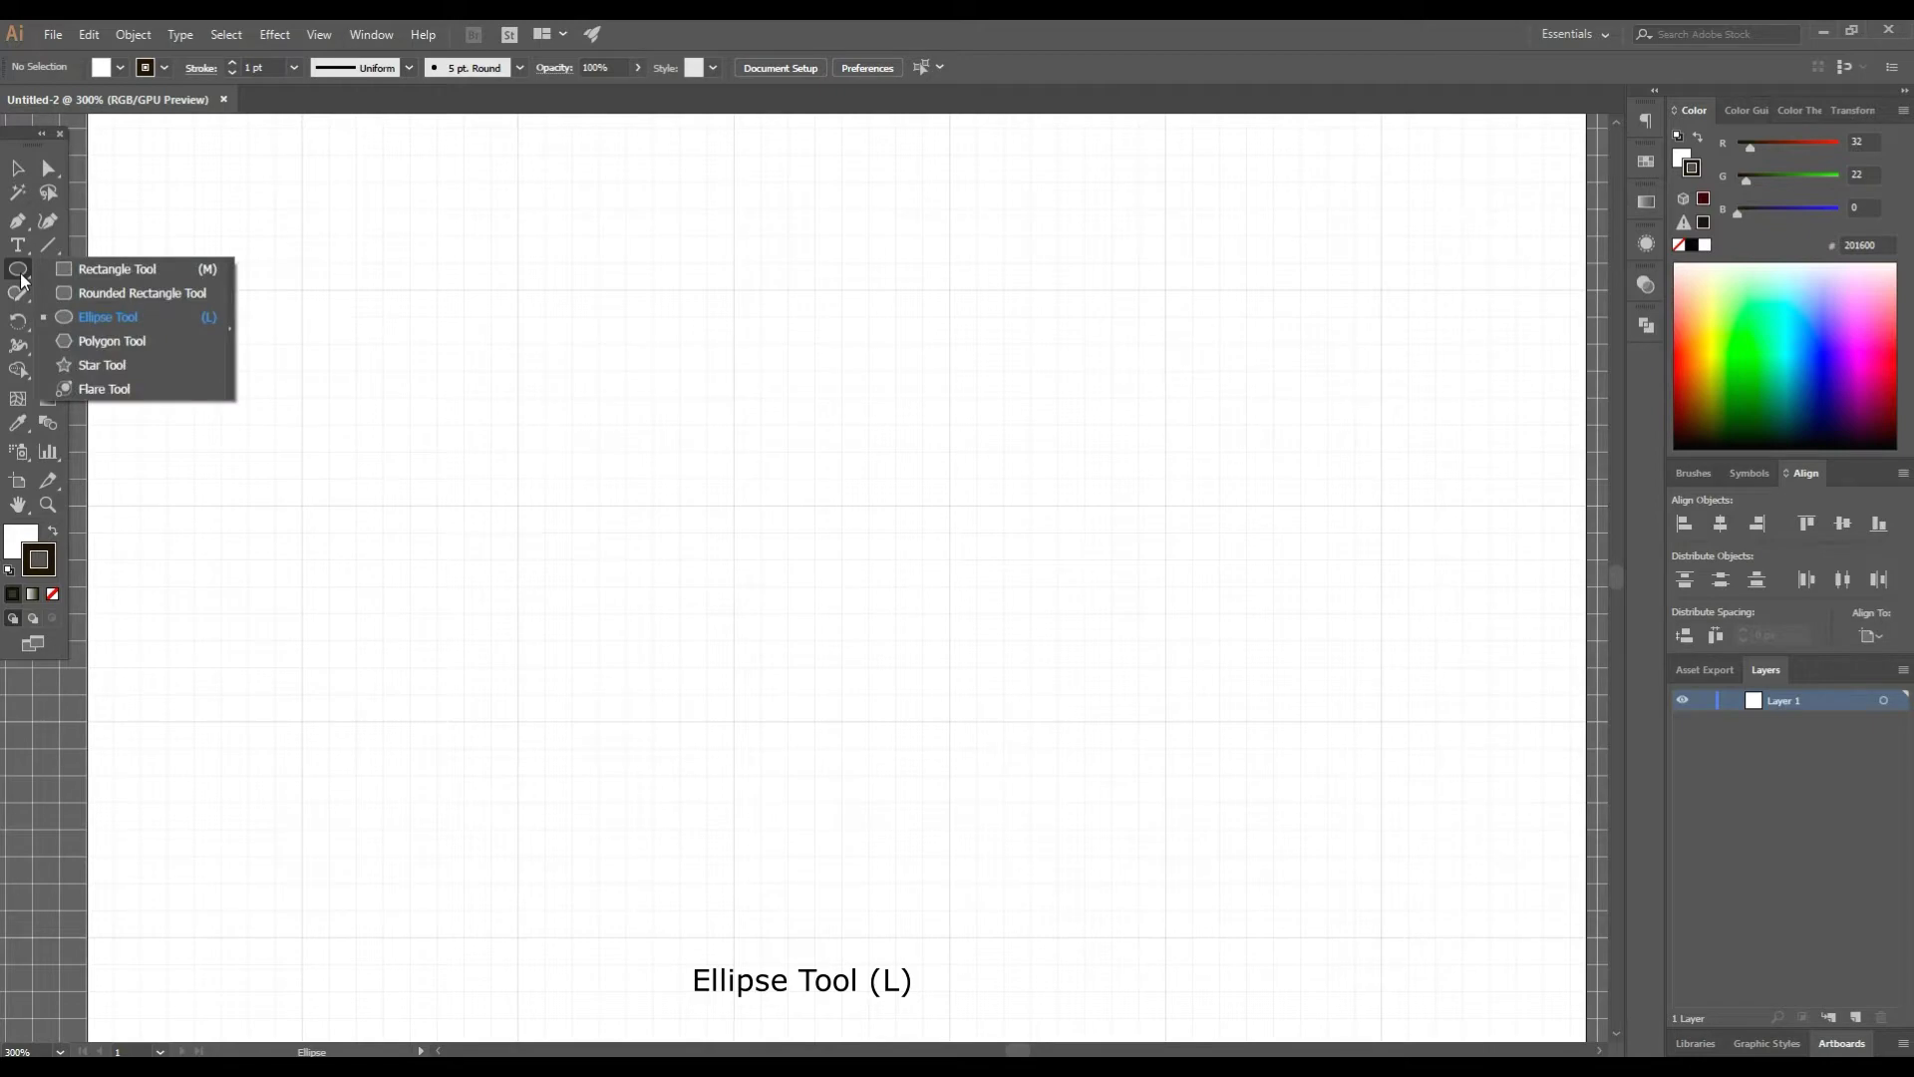
click(95, 316)
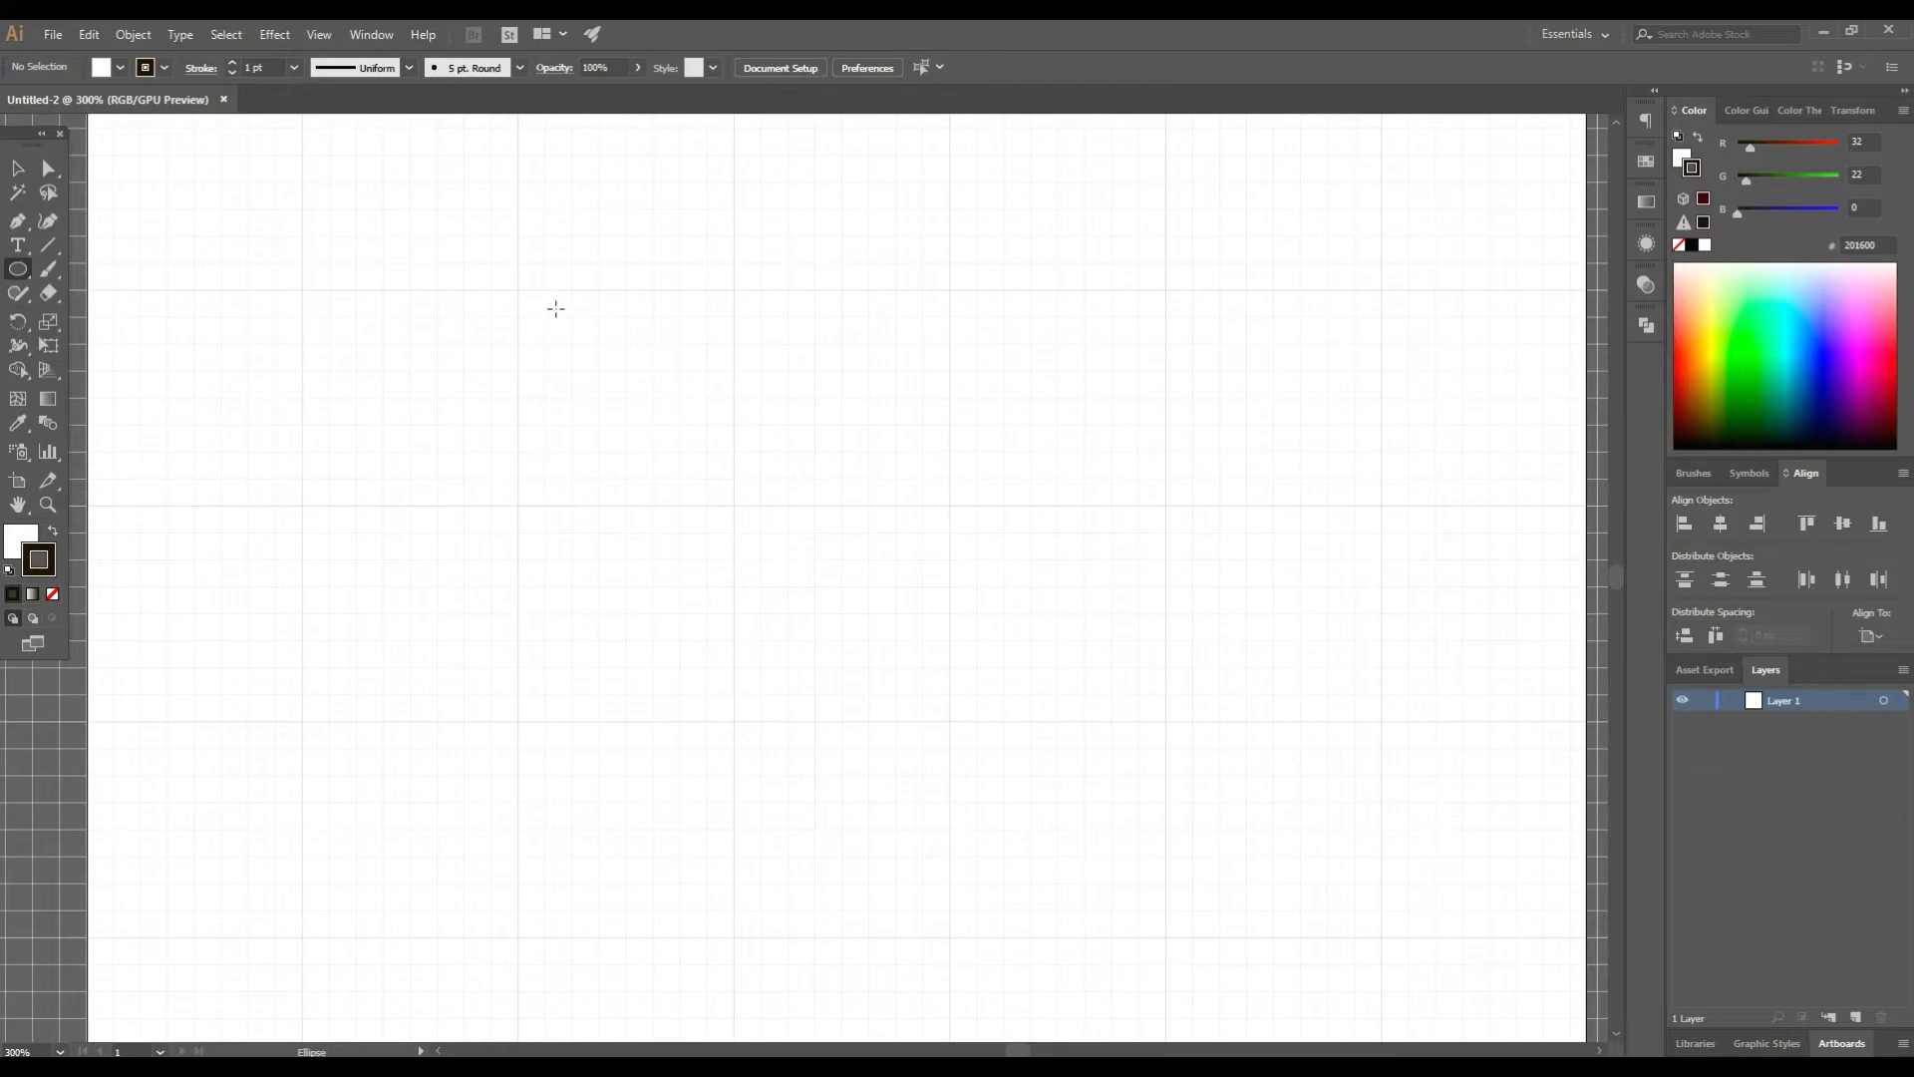
drag(598, 317, 1252, 802)
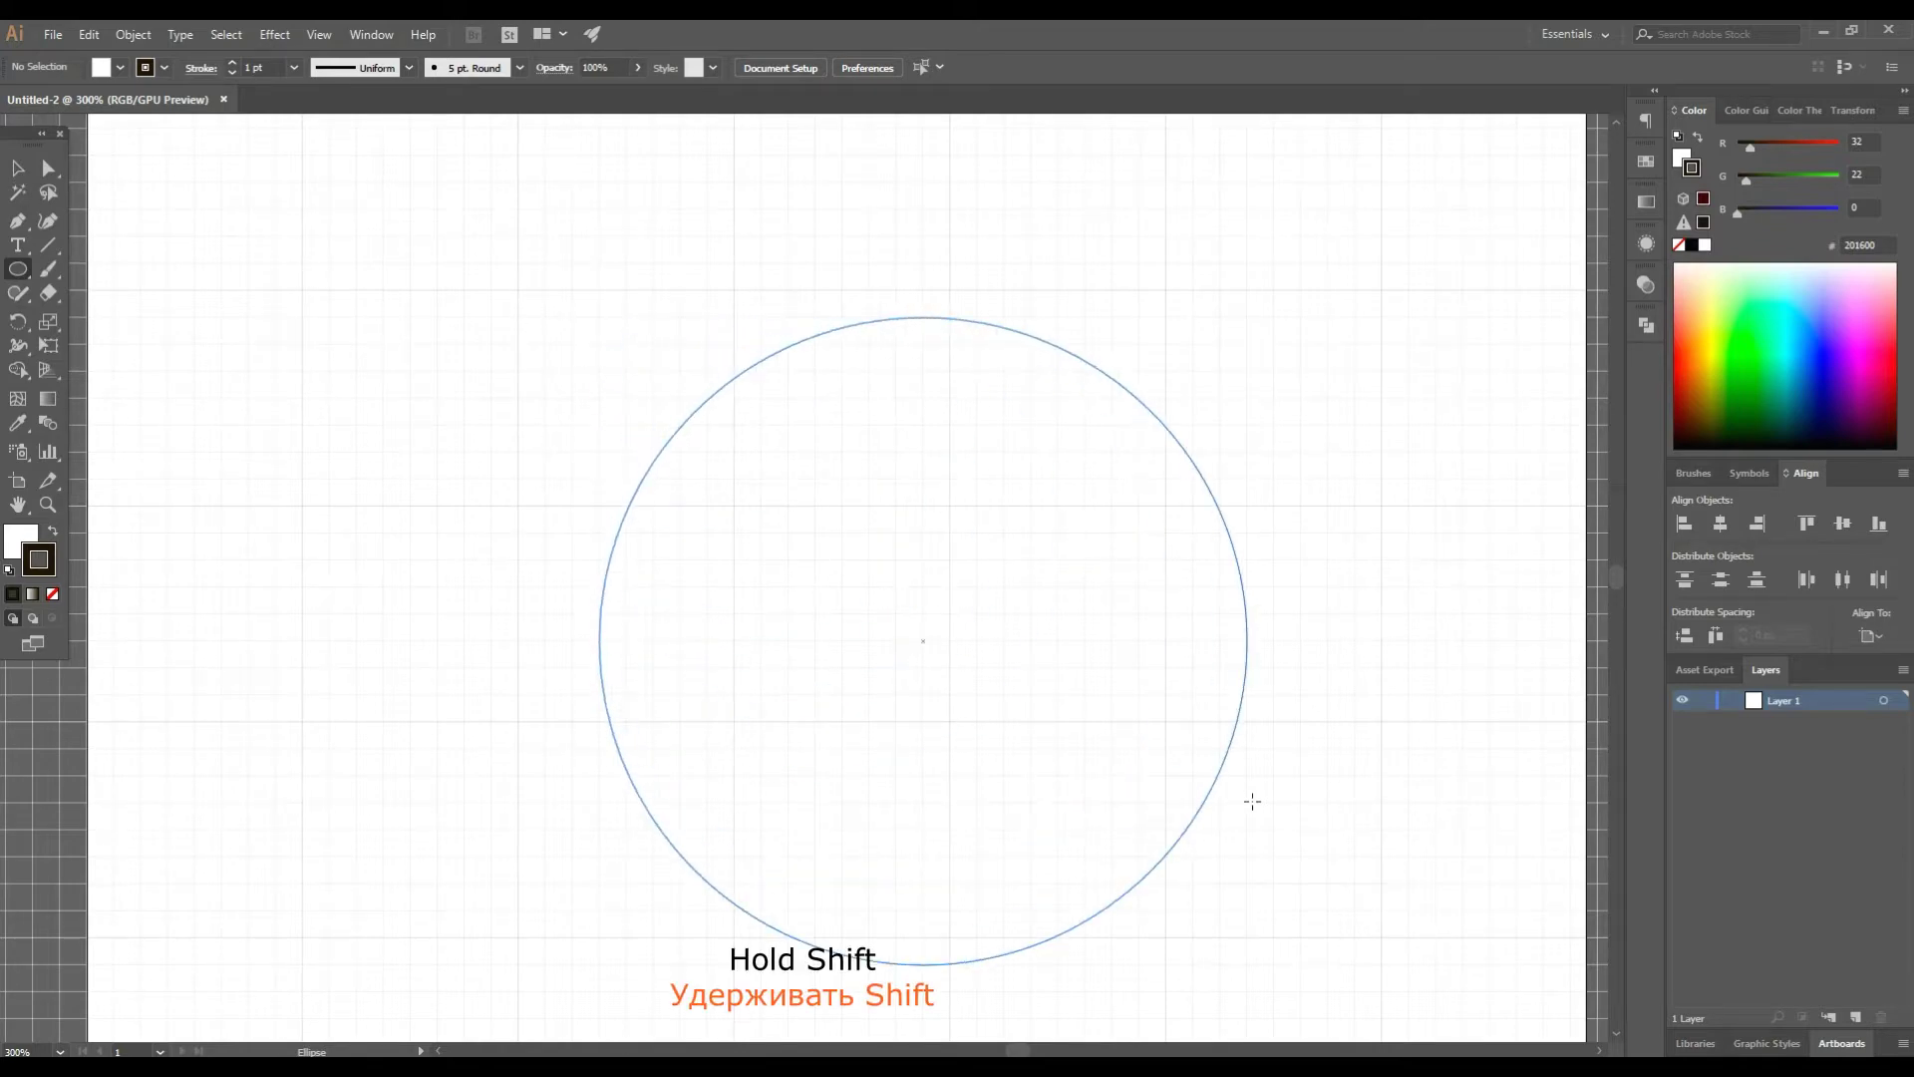
drag(1252, 801, 1274, 818)
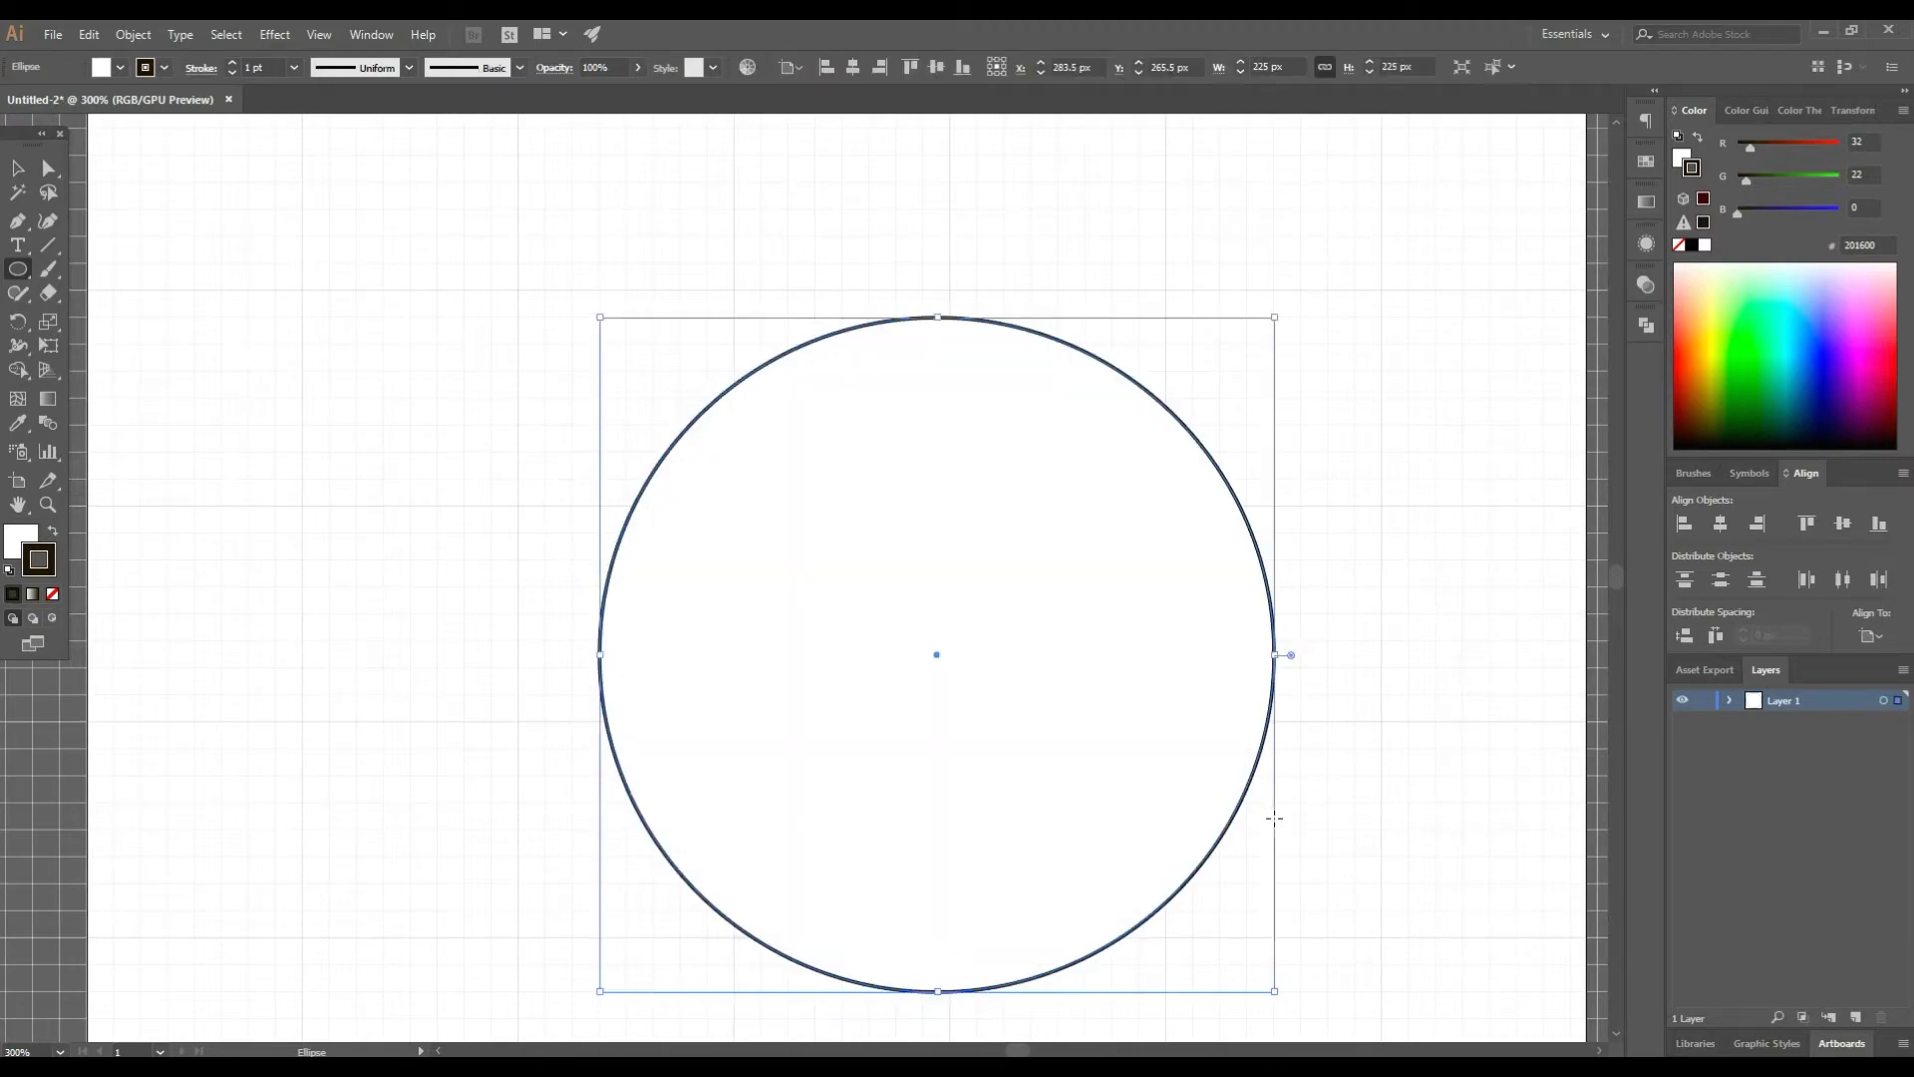
- Center the circle horizontally and vertically on the artboard
click(18, 169)
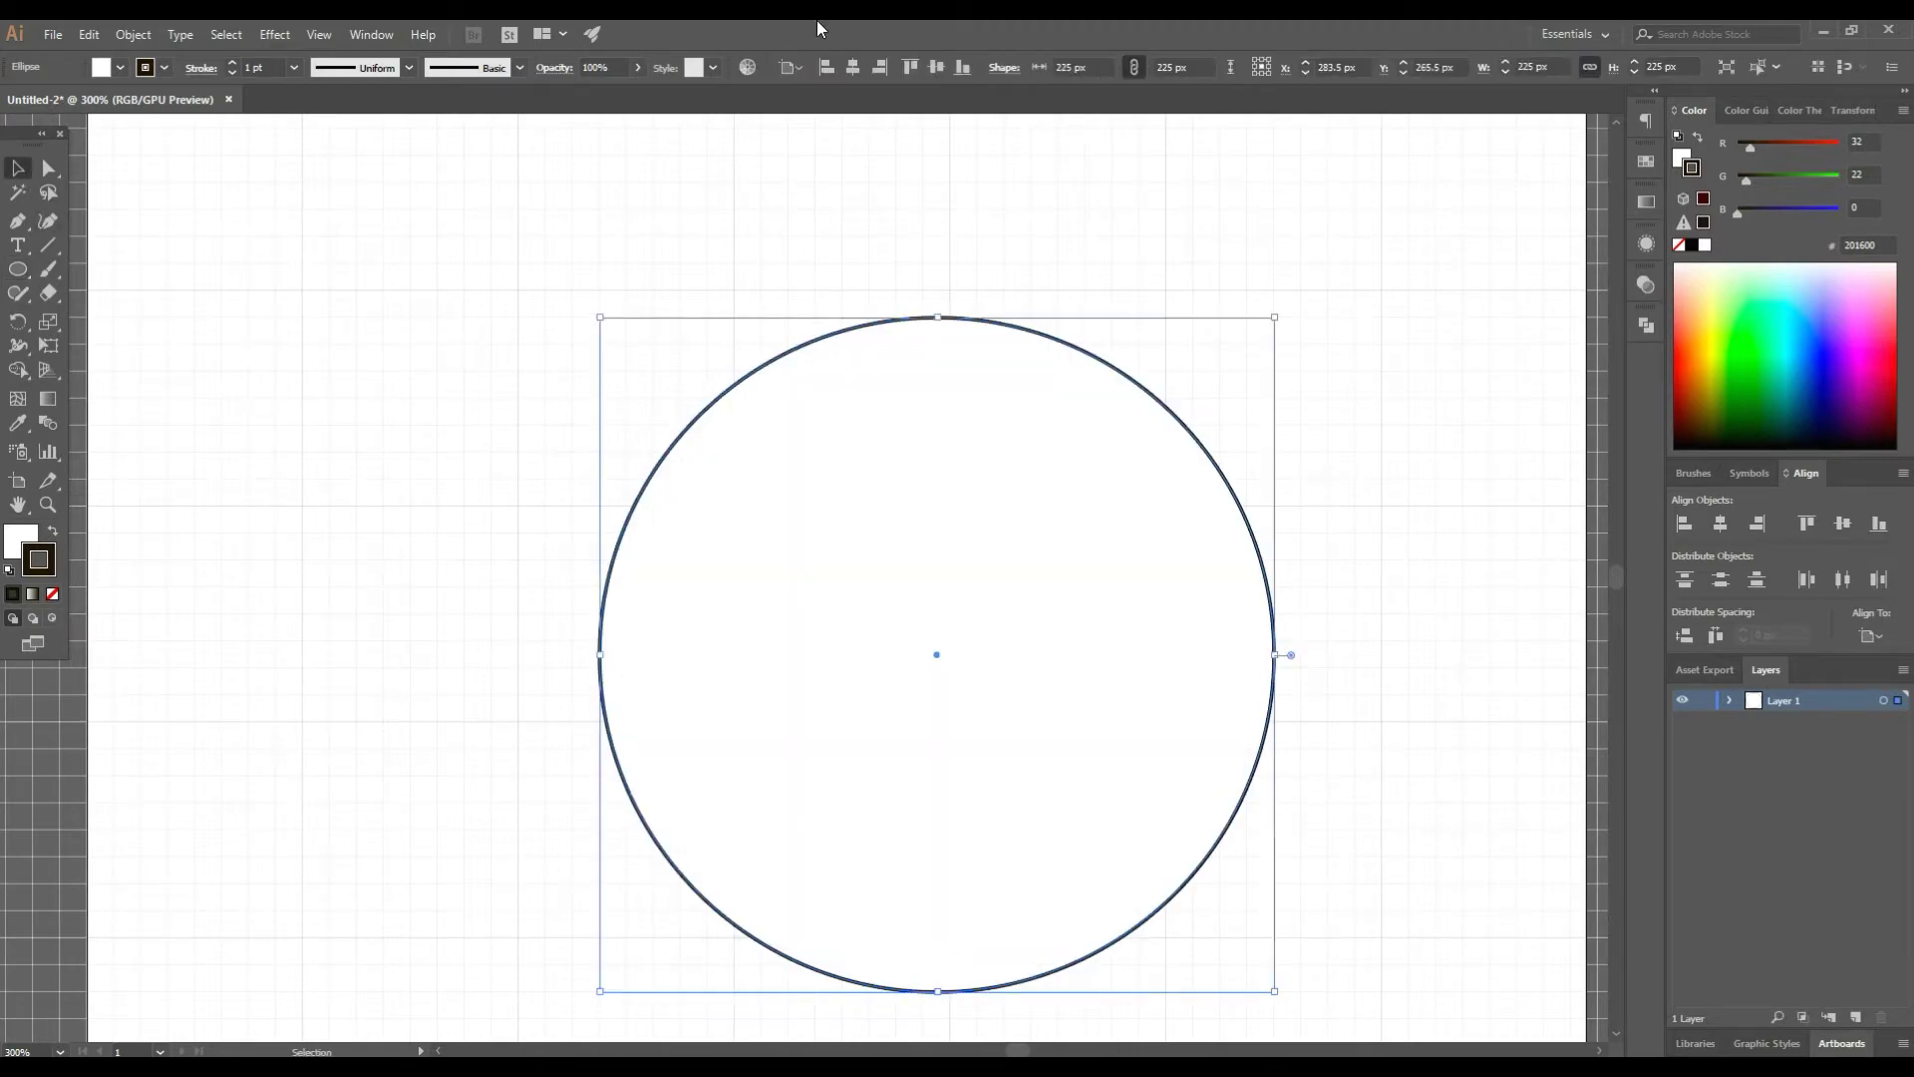
click(857, 68)
click(936, 68)
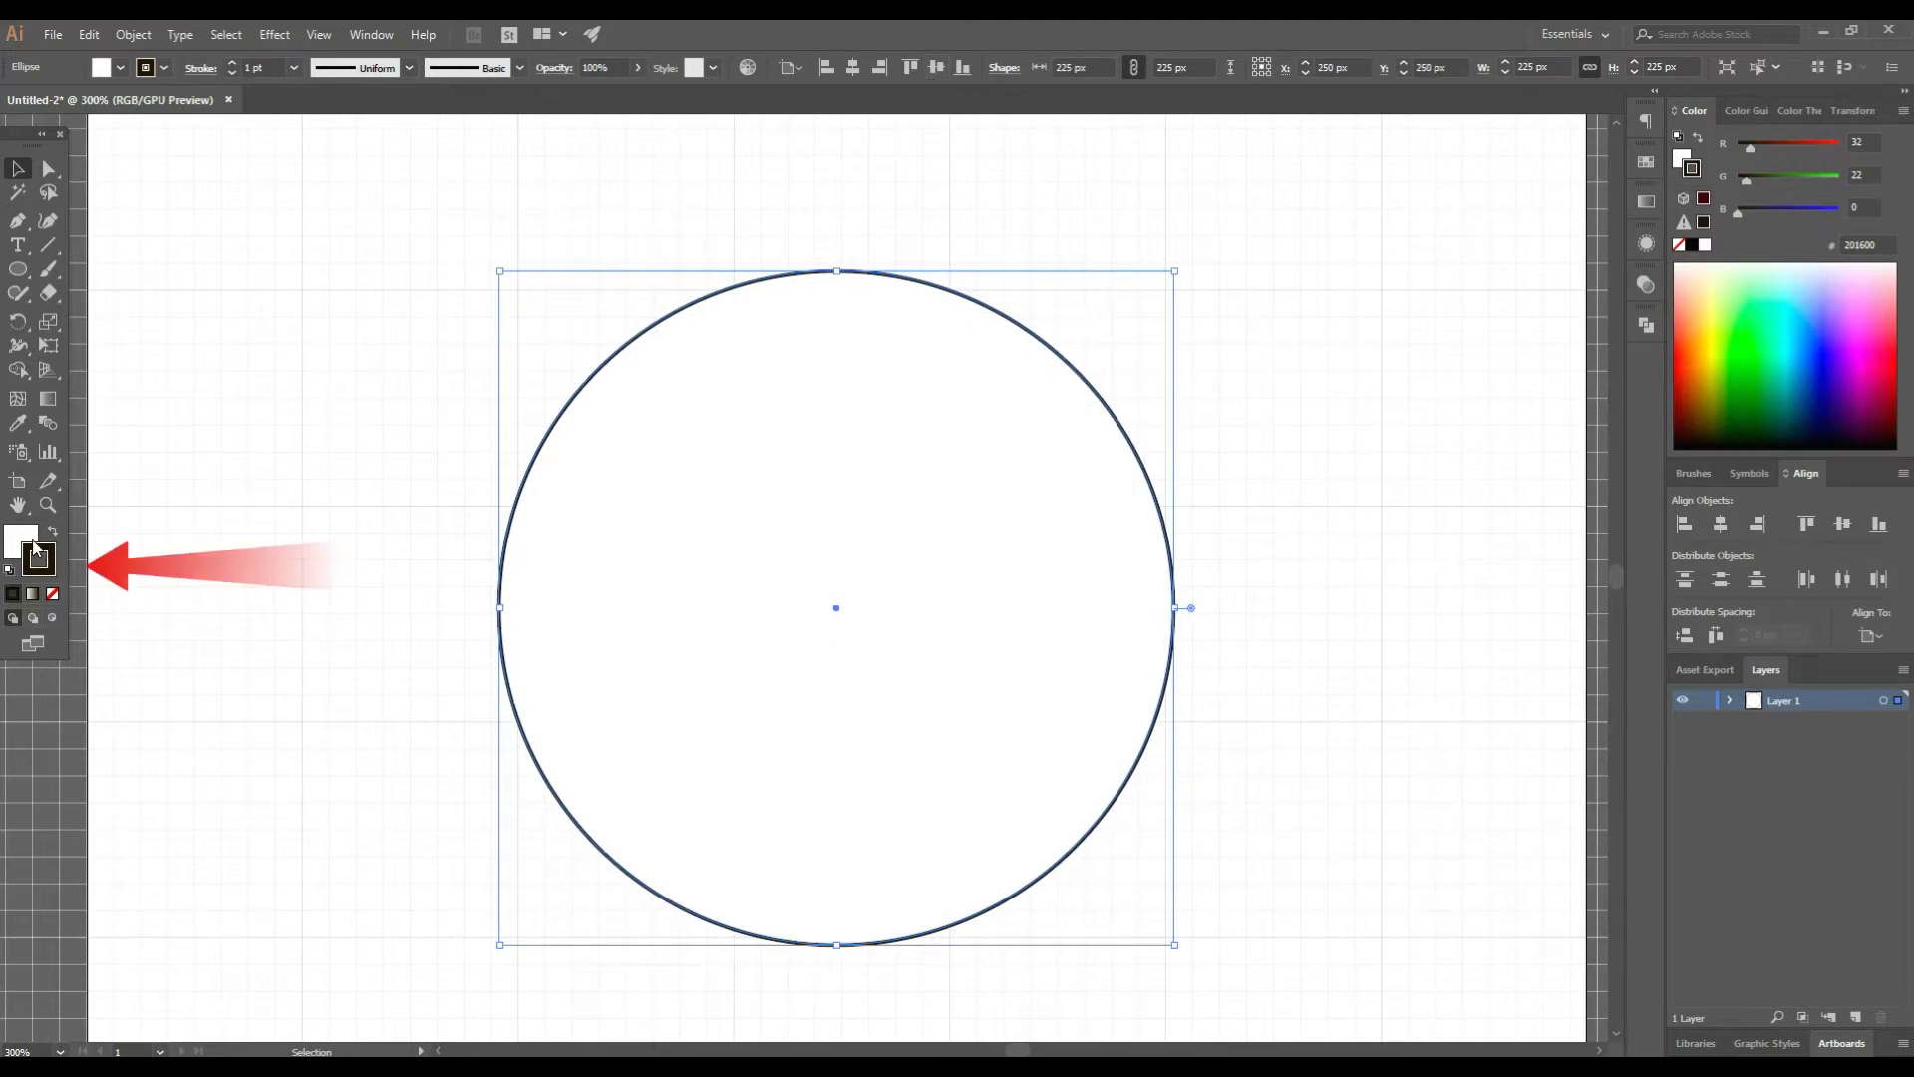
- Remove the circle's fill and set its stroke weight to 16 pt
click(52, 594)
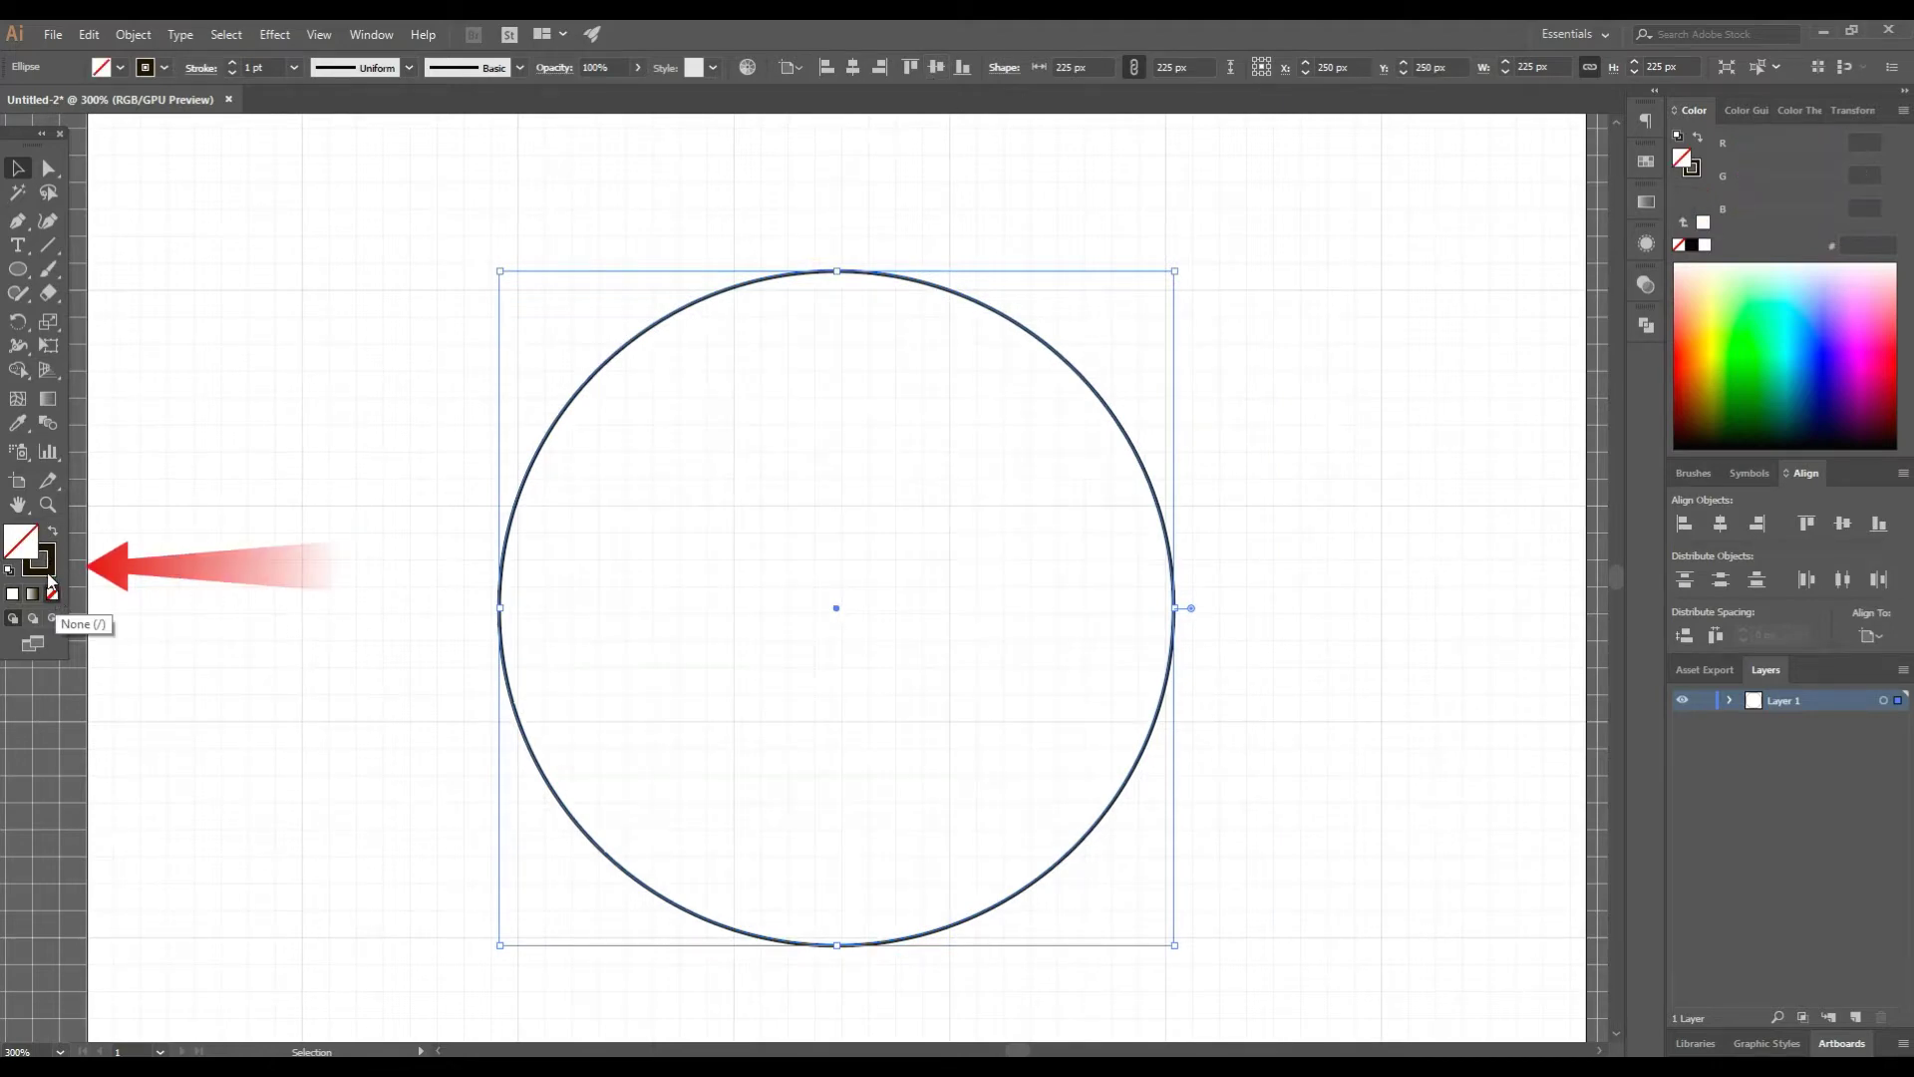
click(45, 549)
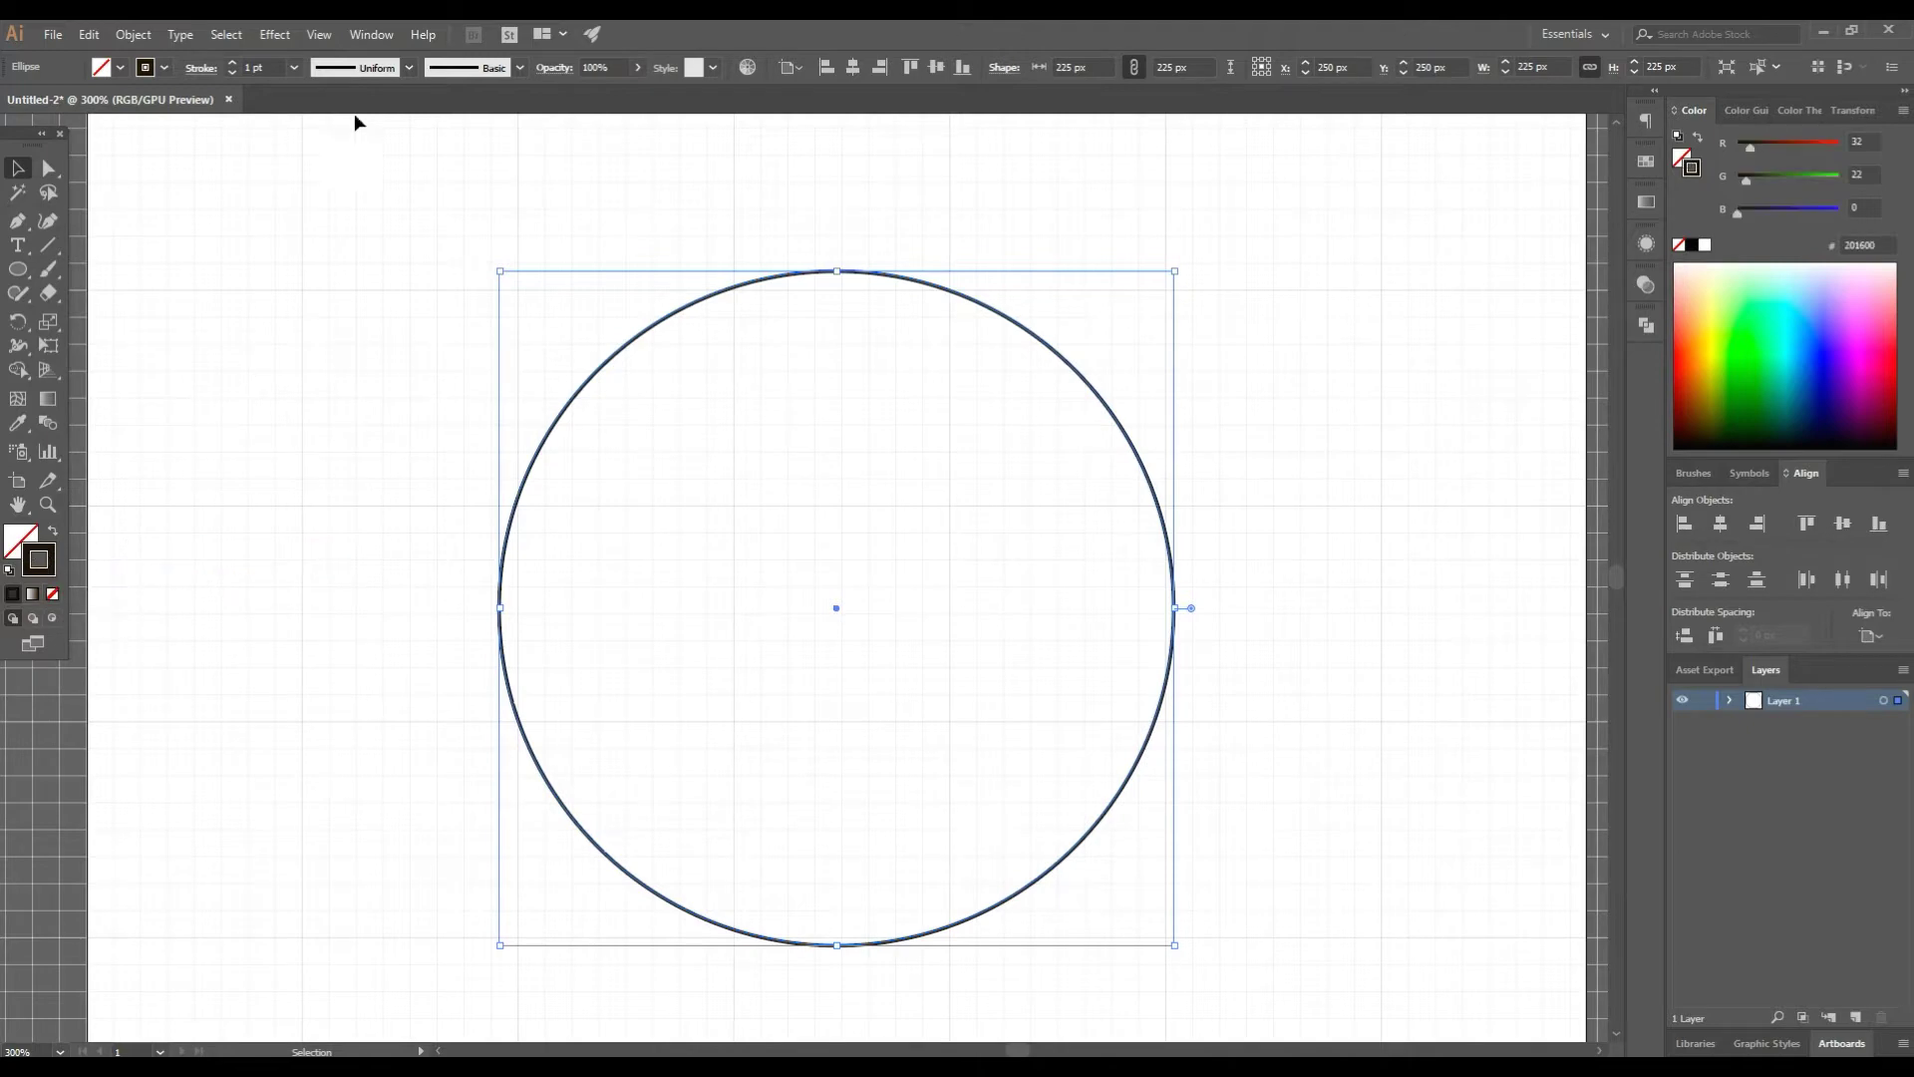
click(233, 63)
click(233, 63)
click(233, 62)
click(233, 63)
click(235, 63)
click(235, 64)
click(236, 64)
click(235, 64)
click(235, 64)
click(235, 64)
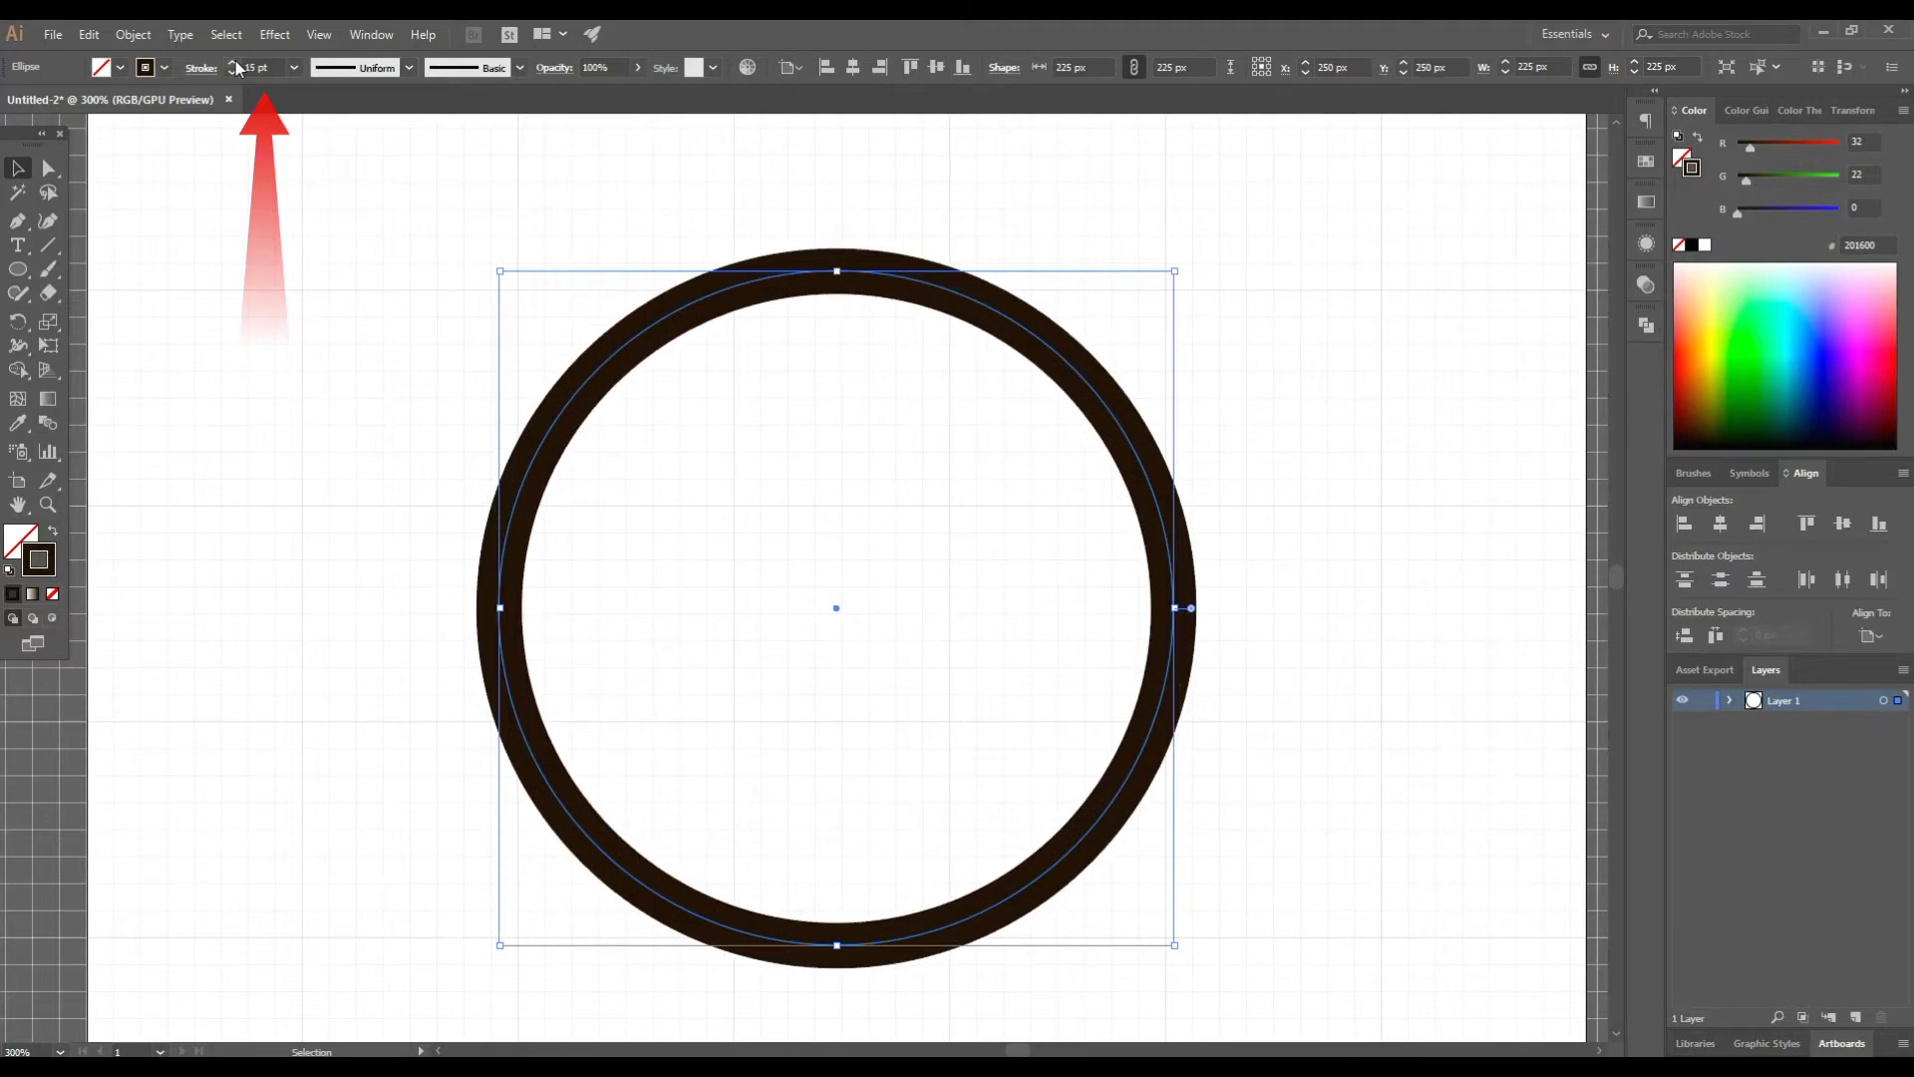
click(235, 63)
click(236, 63)
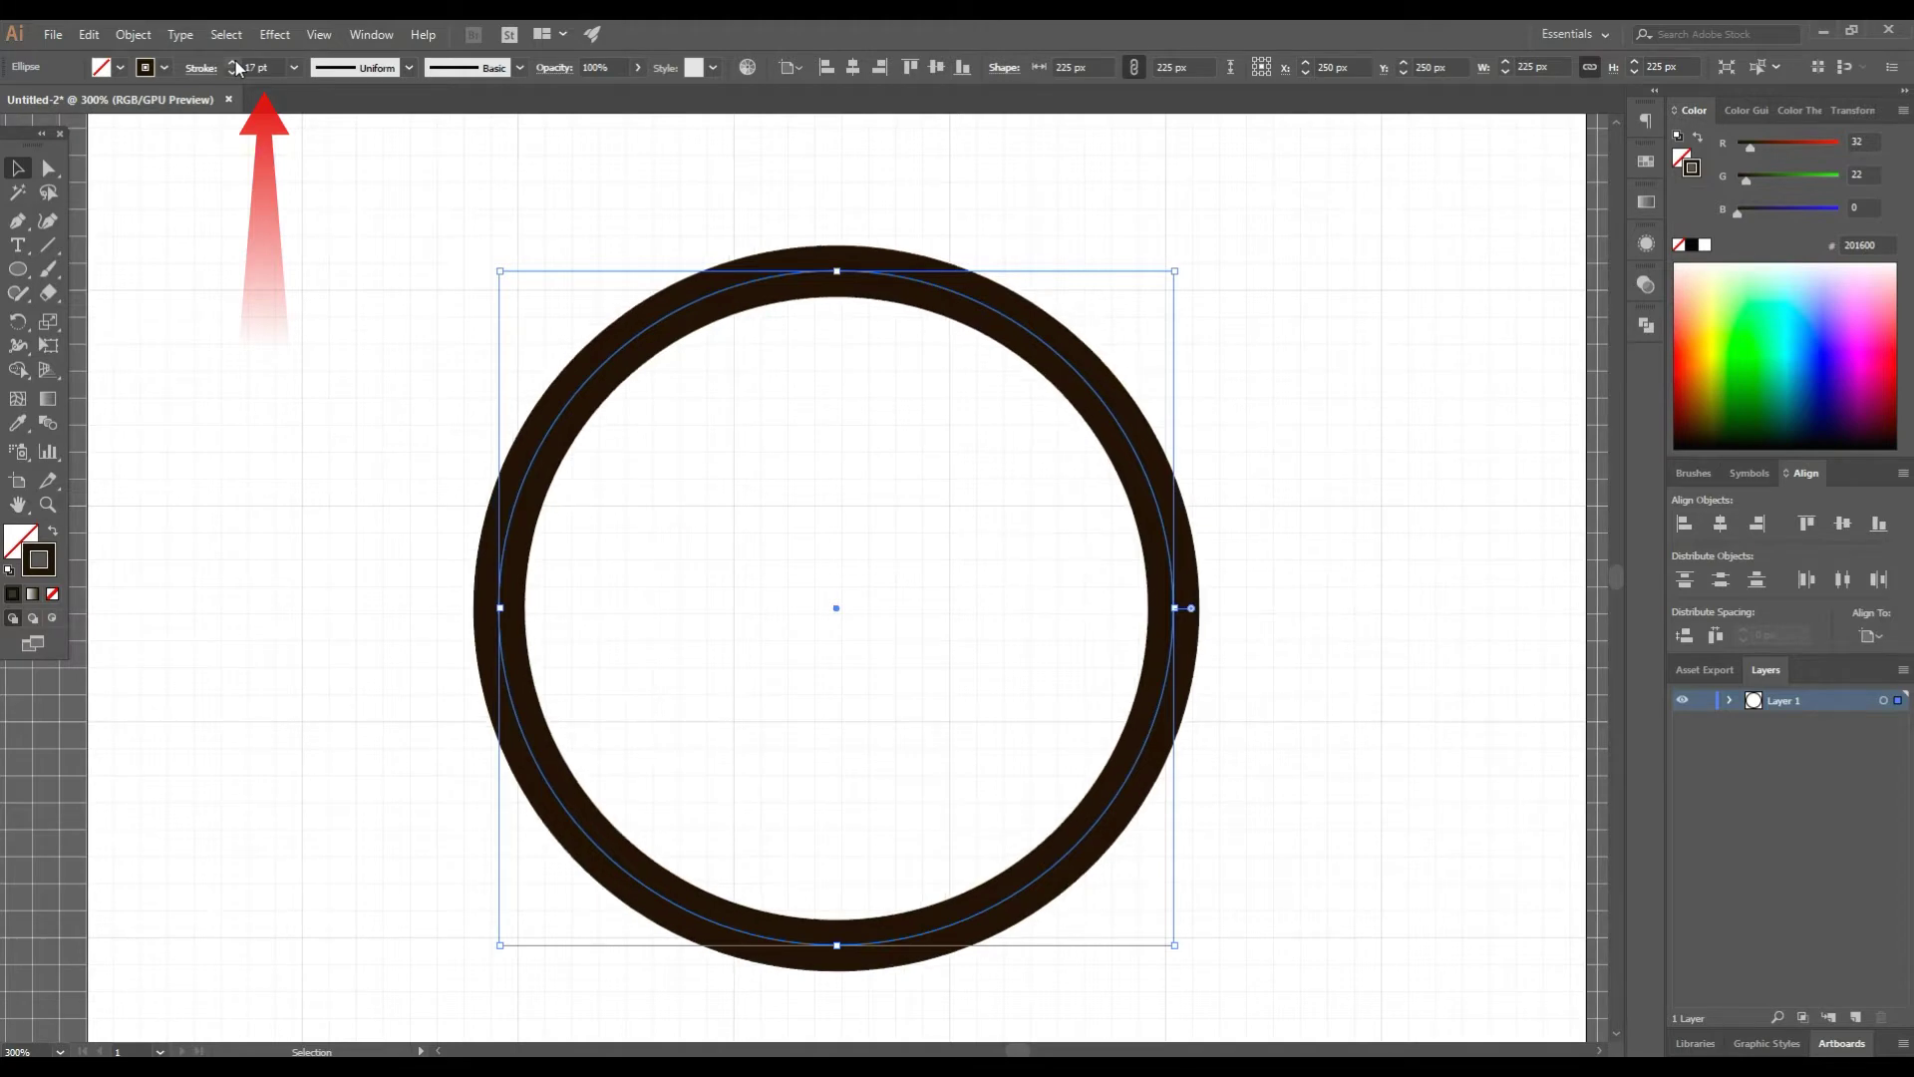
click(232, 73)
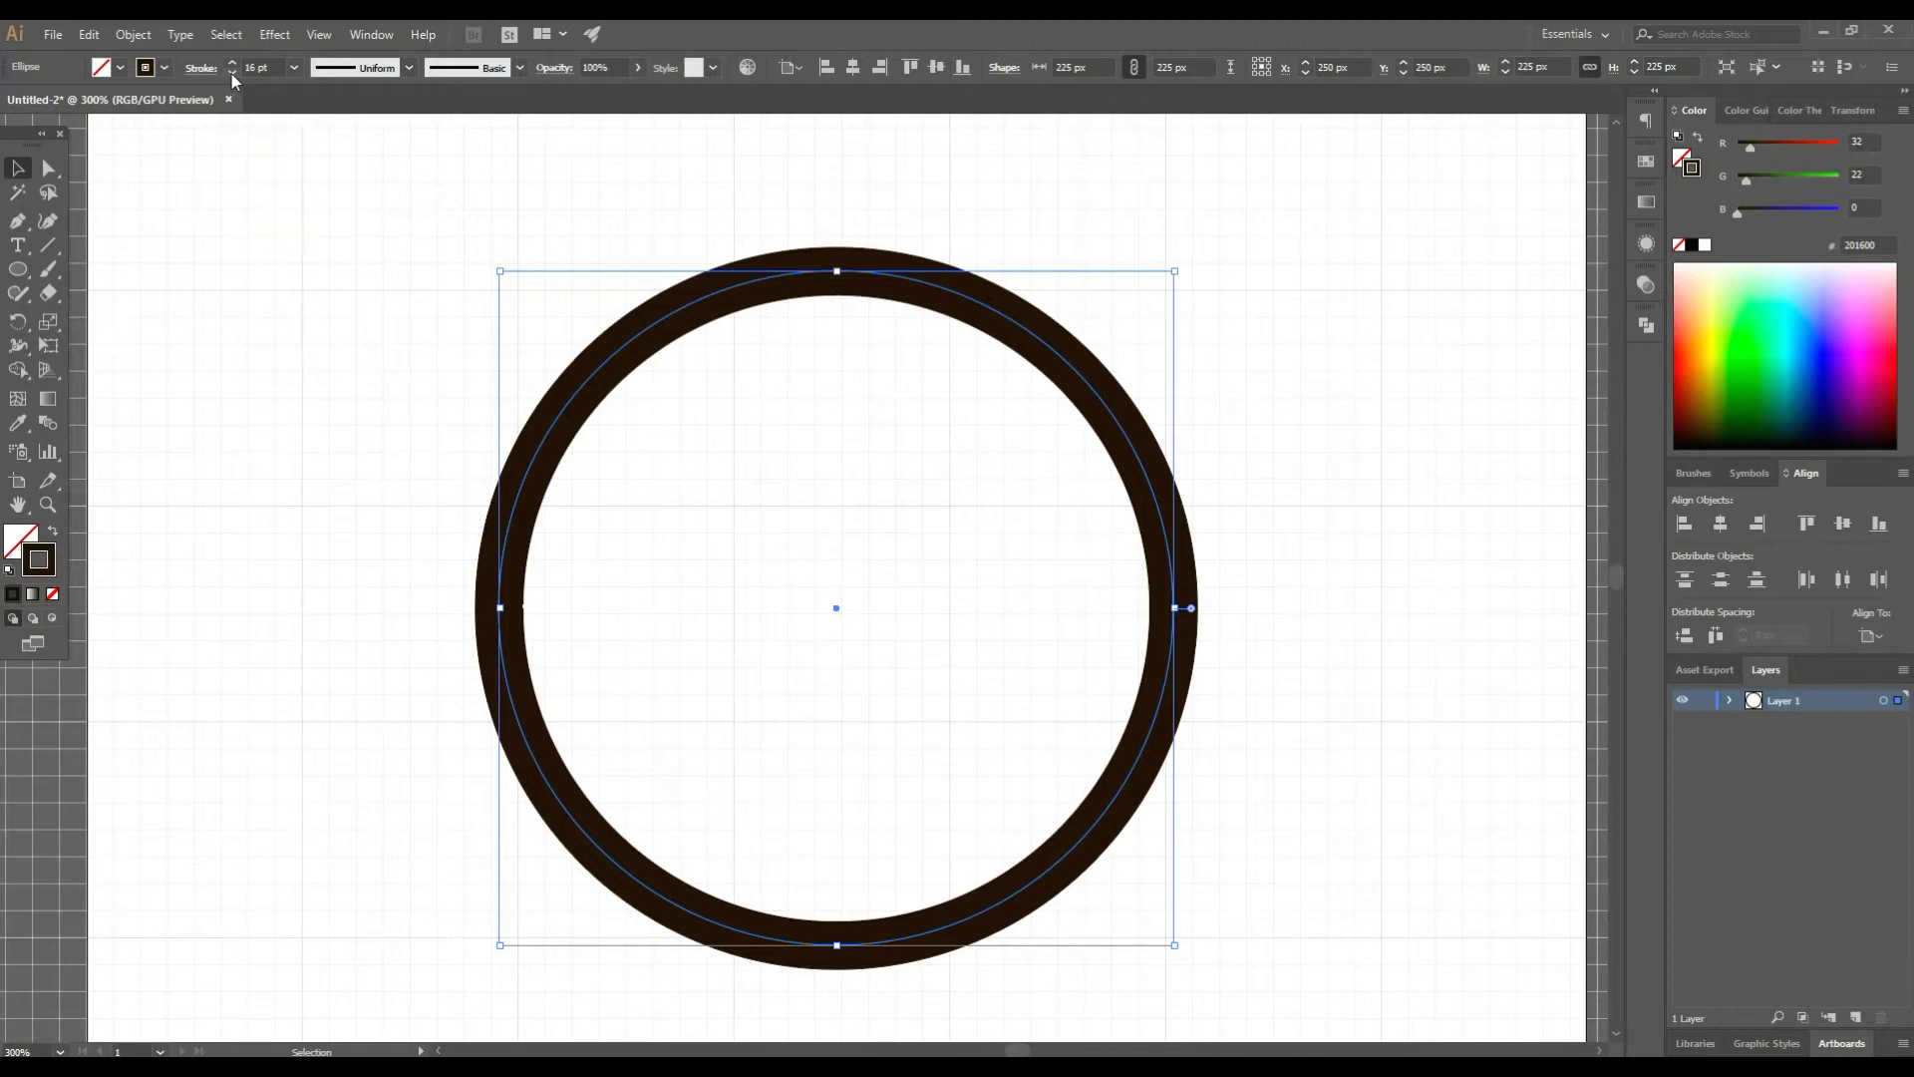
- Align the circle's stroke to the outside of its path using the Stroke options
click(355, 38)
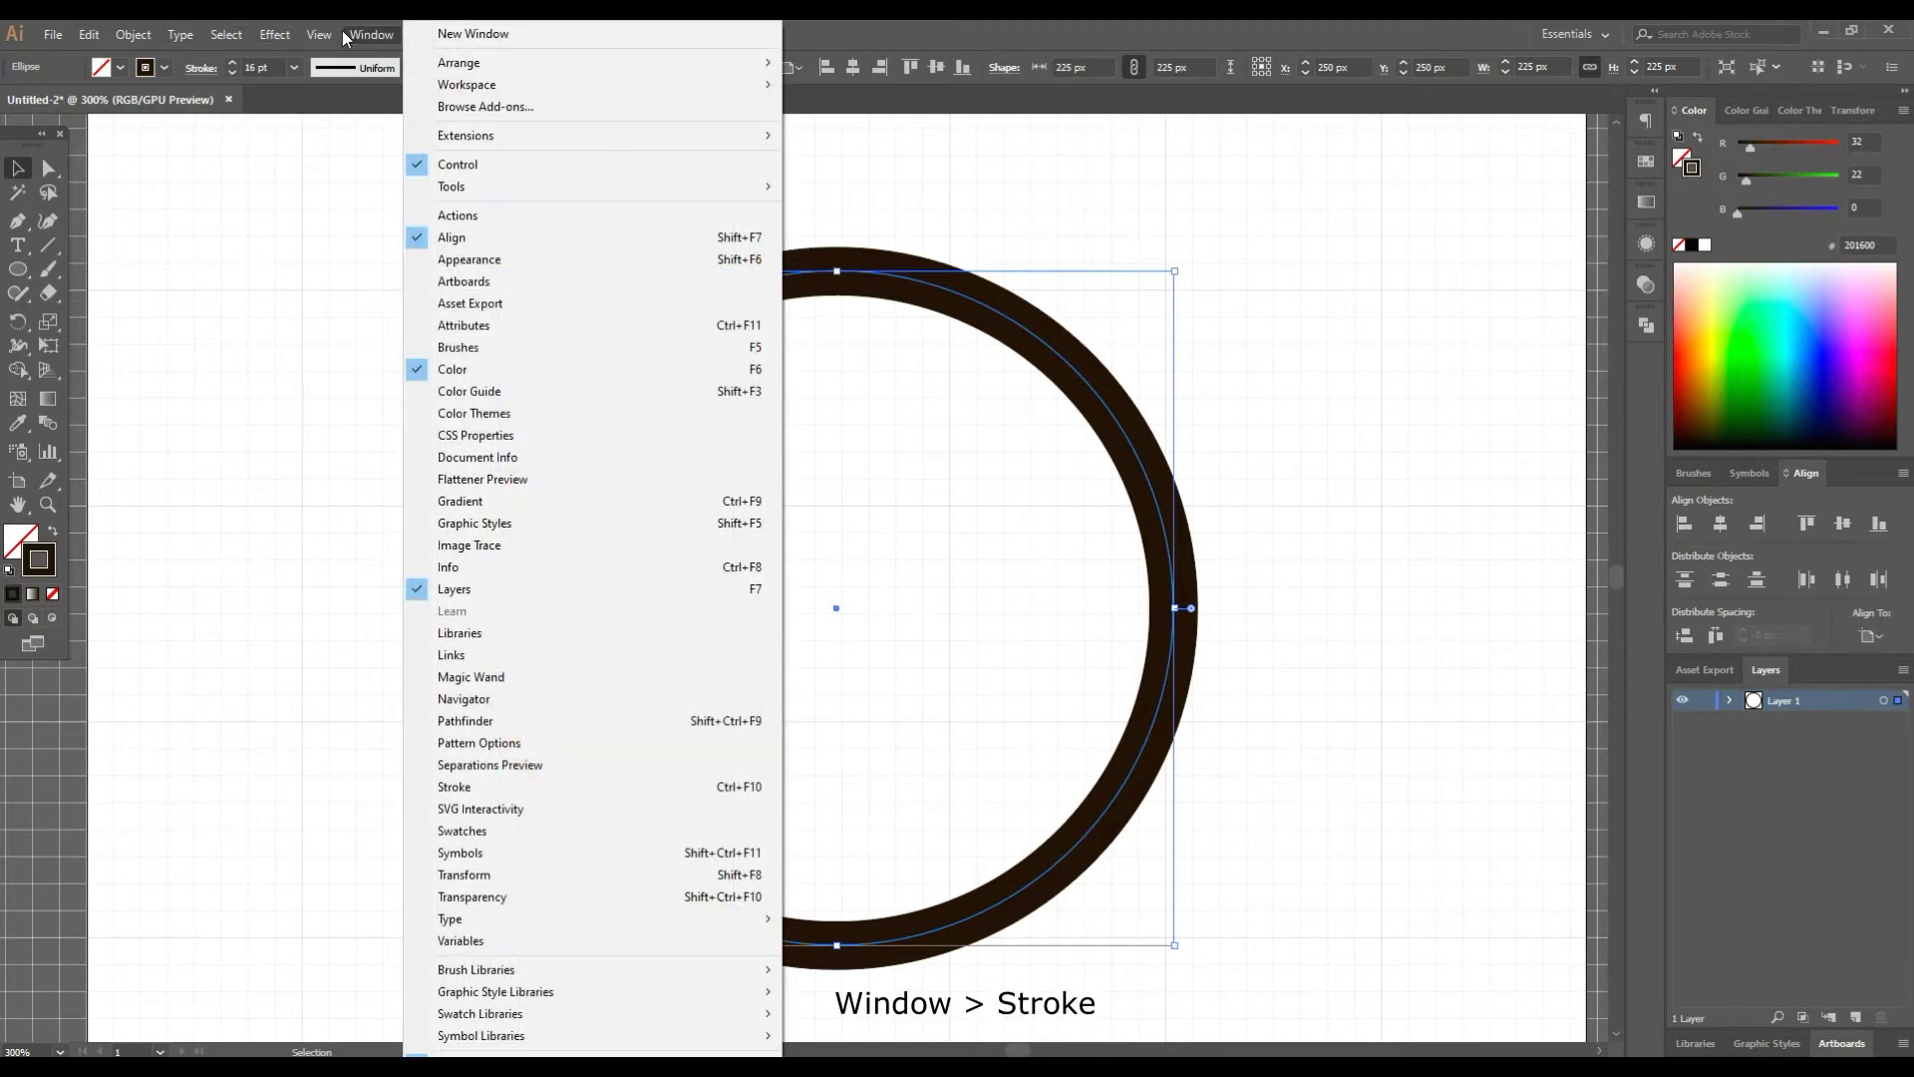
click(588, 794)
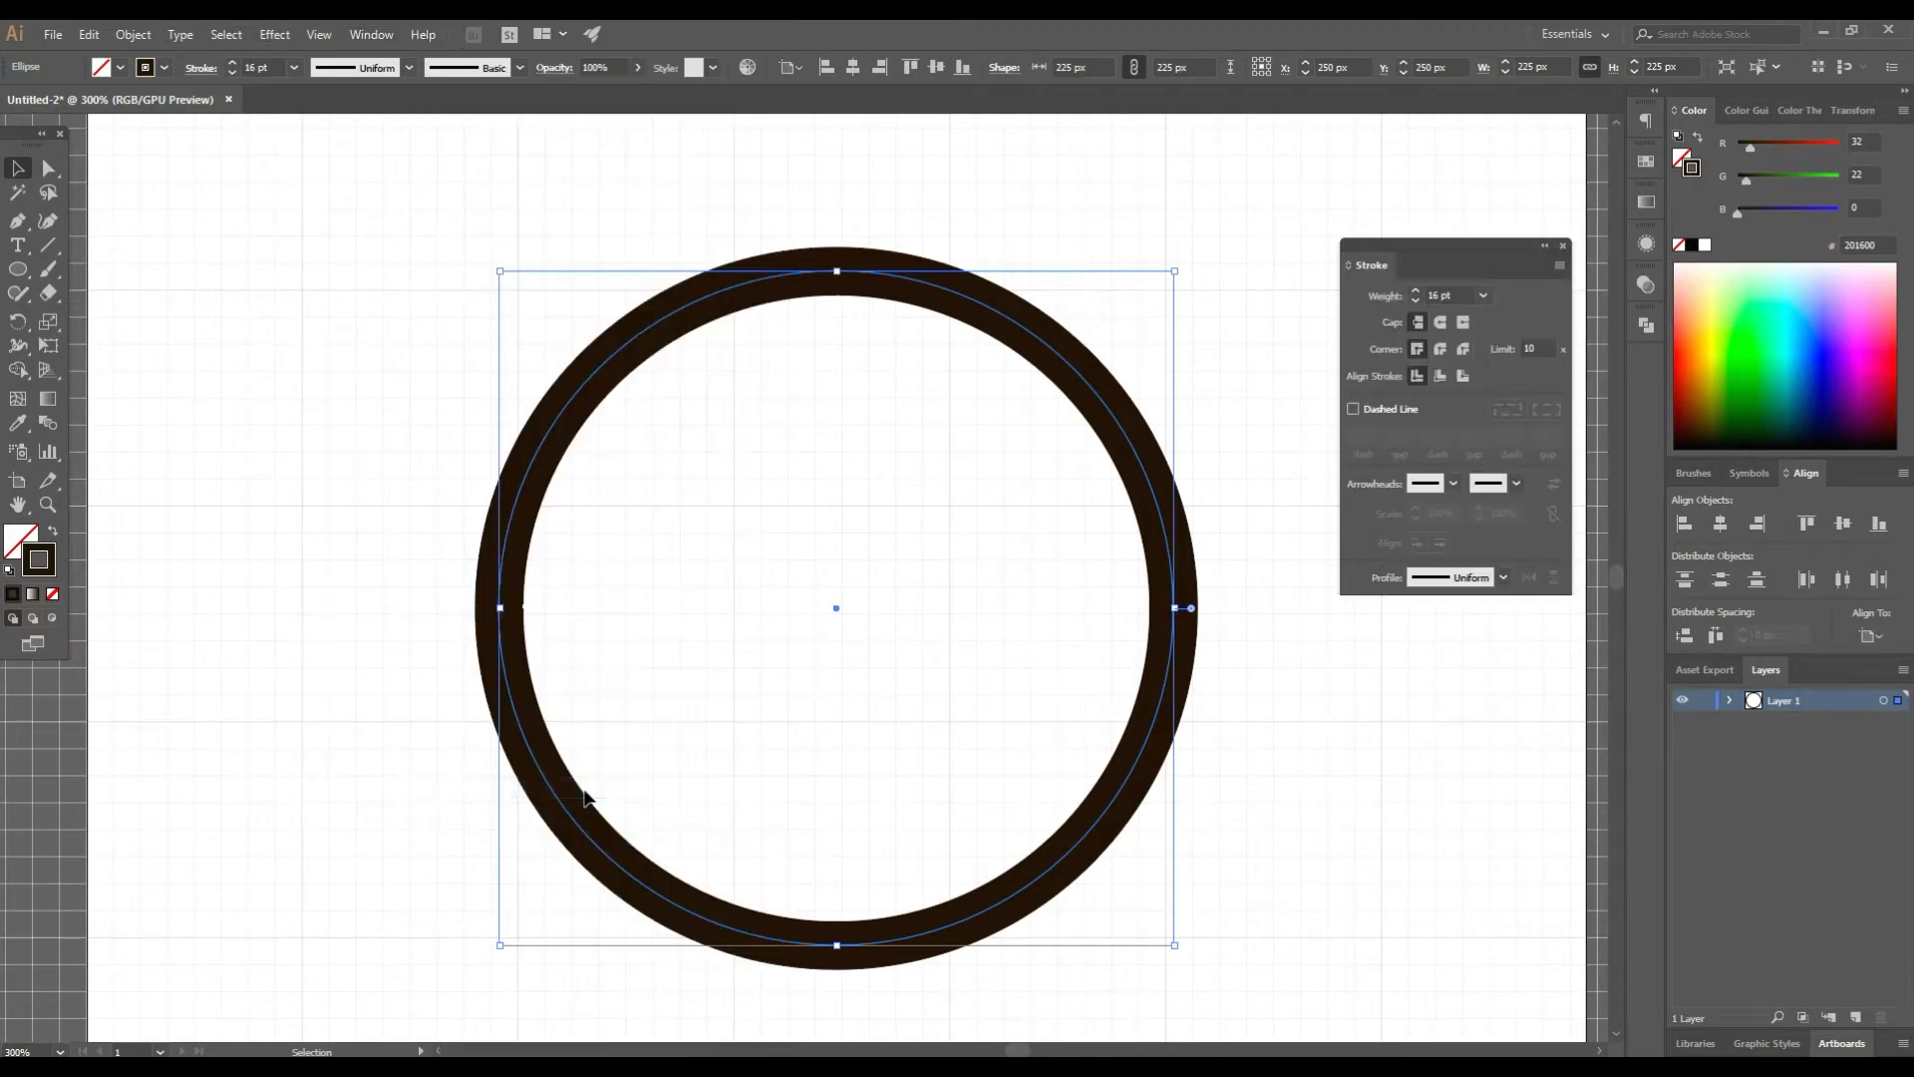
click(1463, 377)
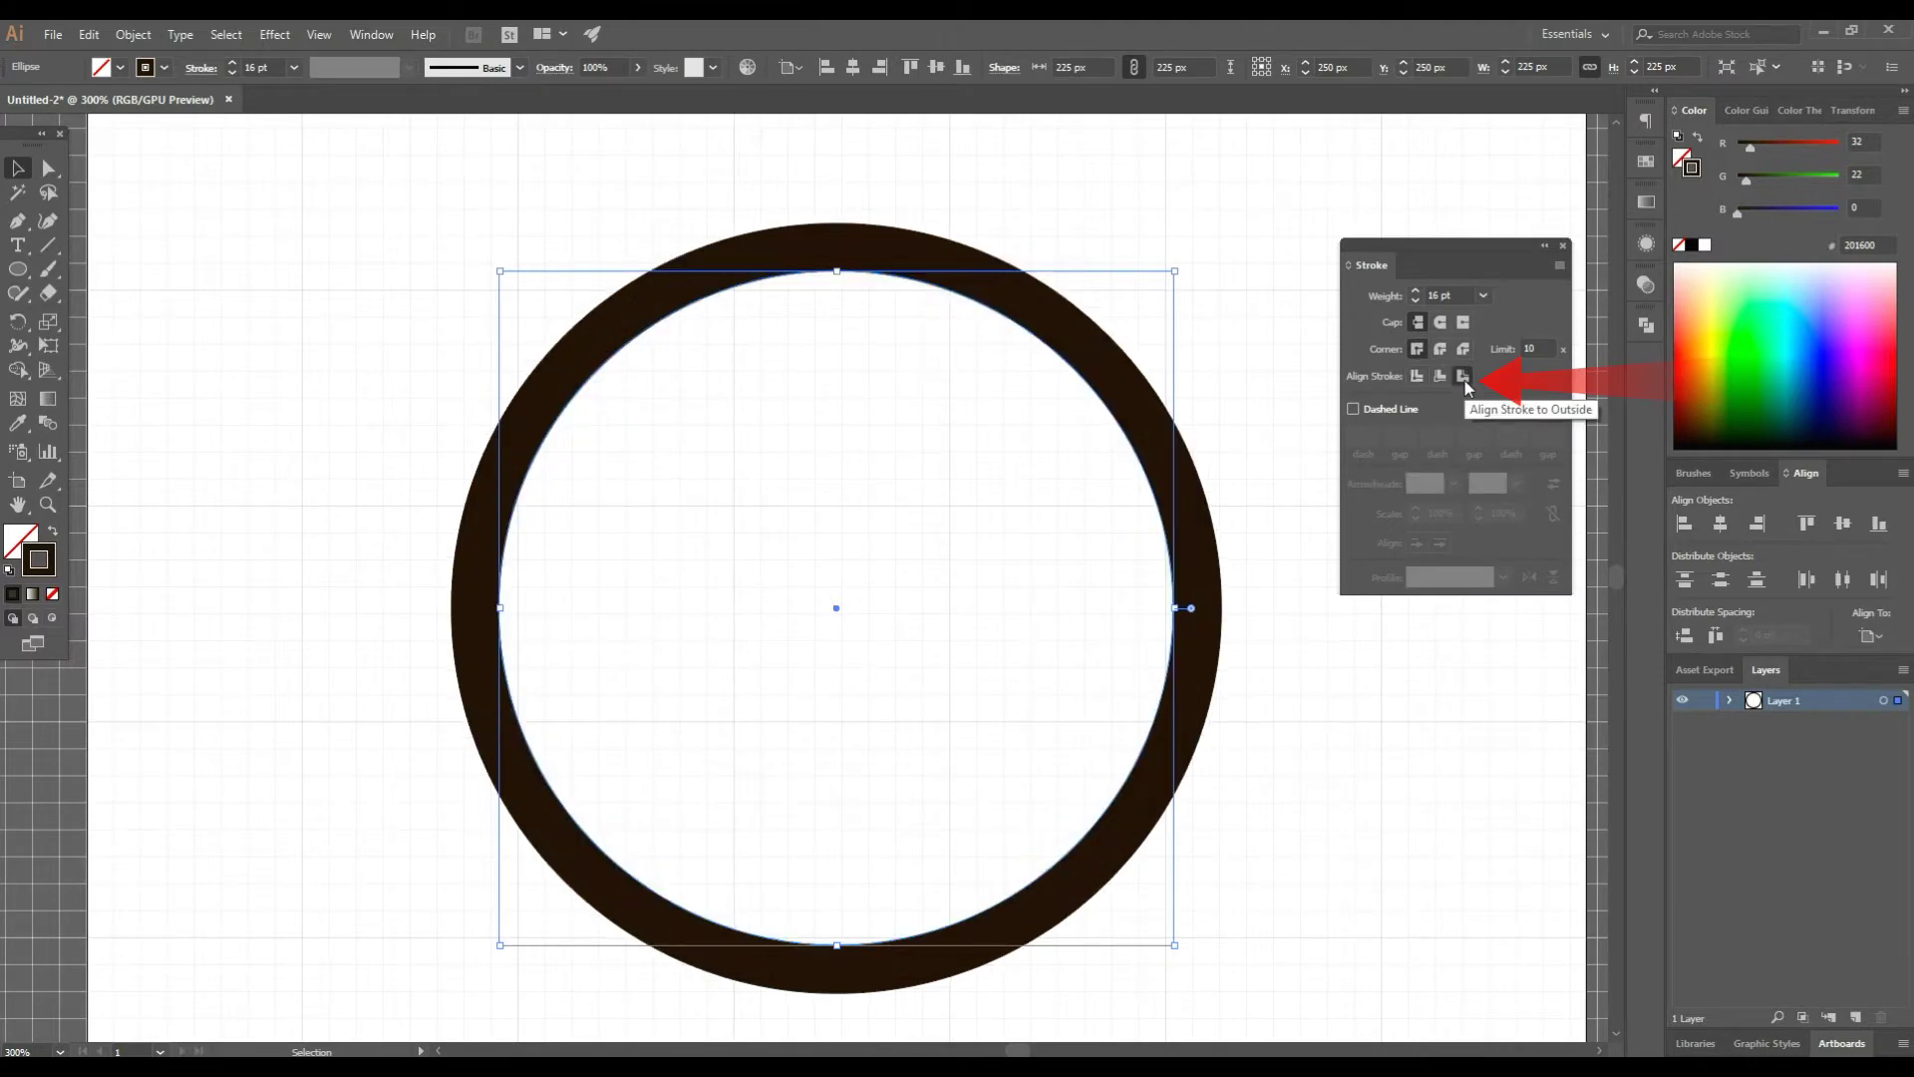
click(1562, 246)
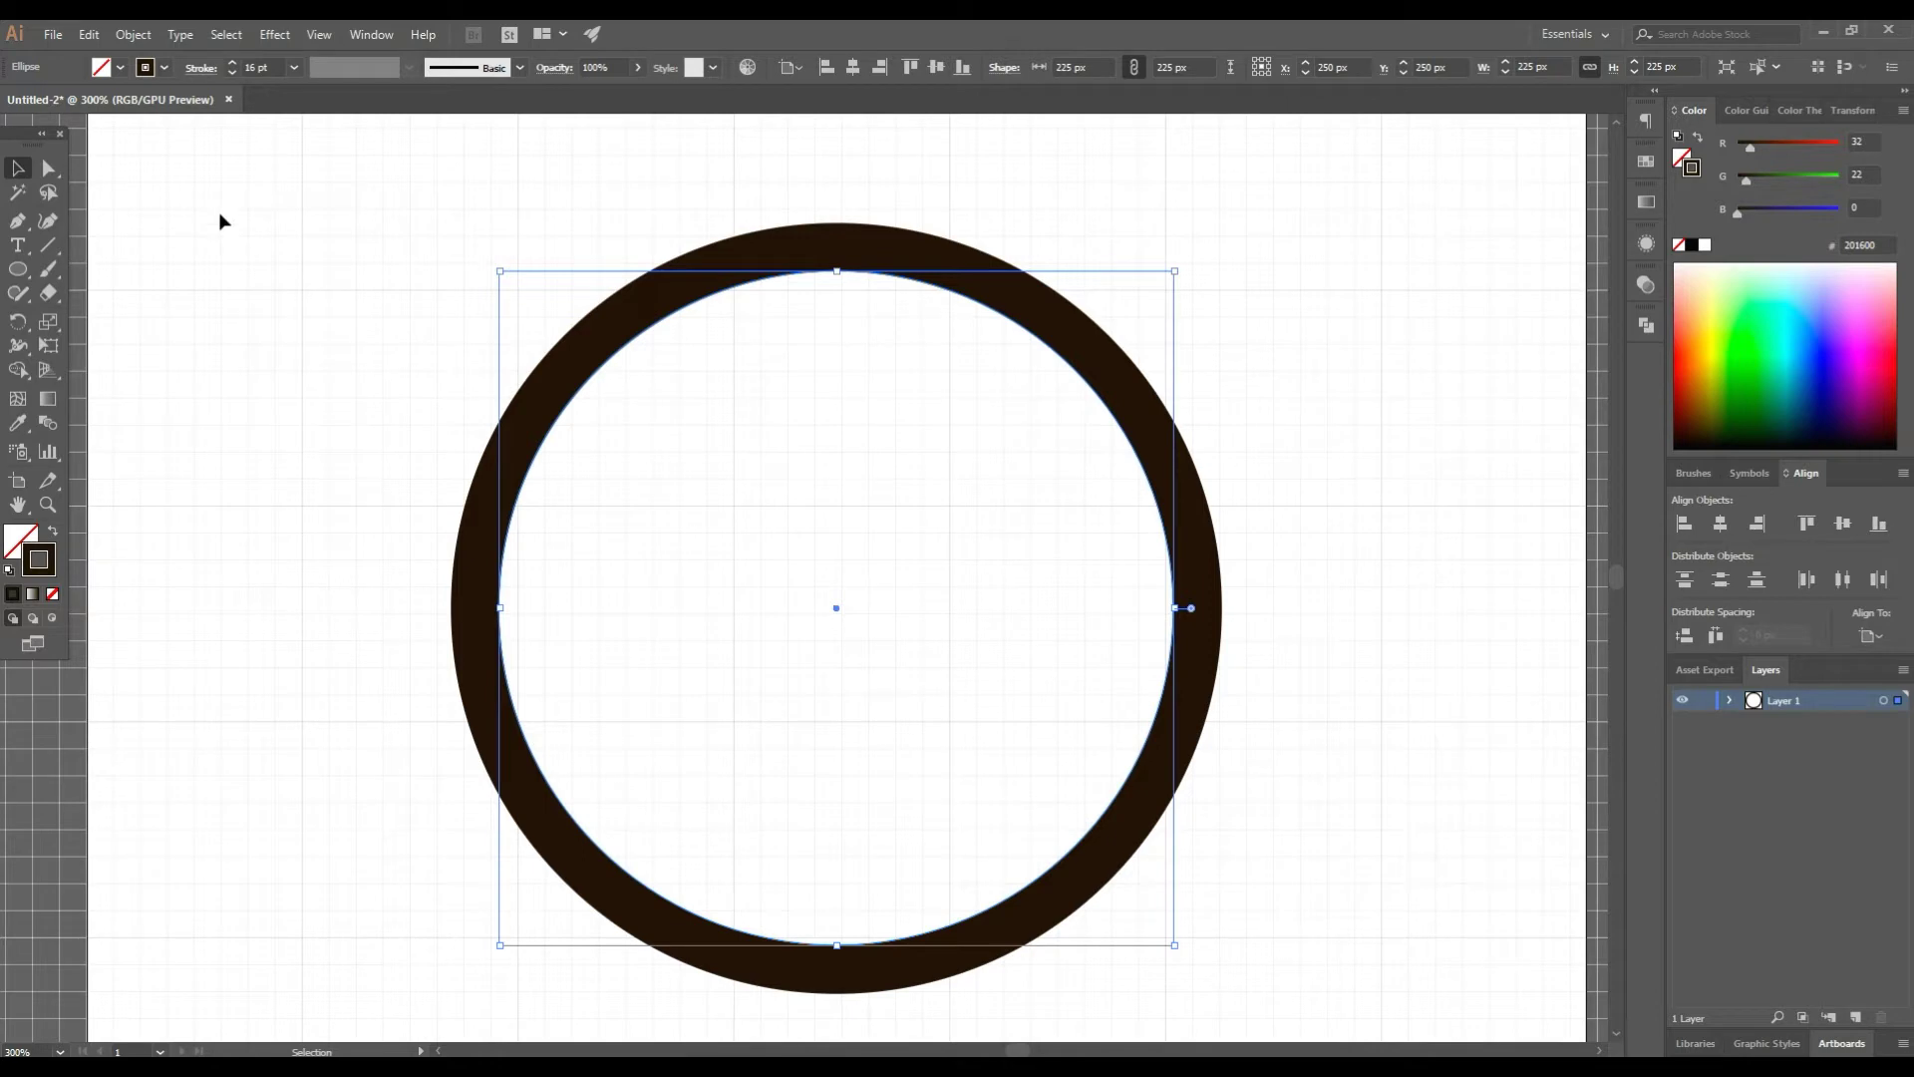
- Create an outer copy of the circle with Offset Path at 15 px and mitered joins
click(141, 43)
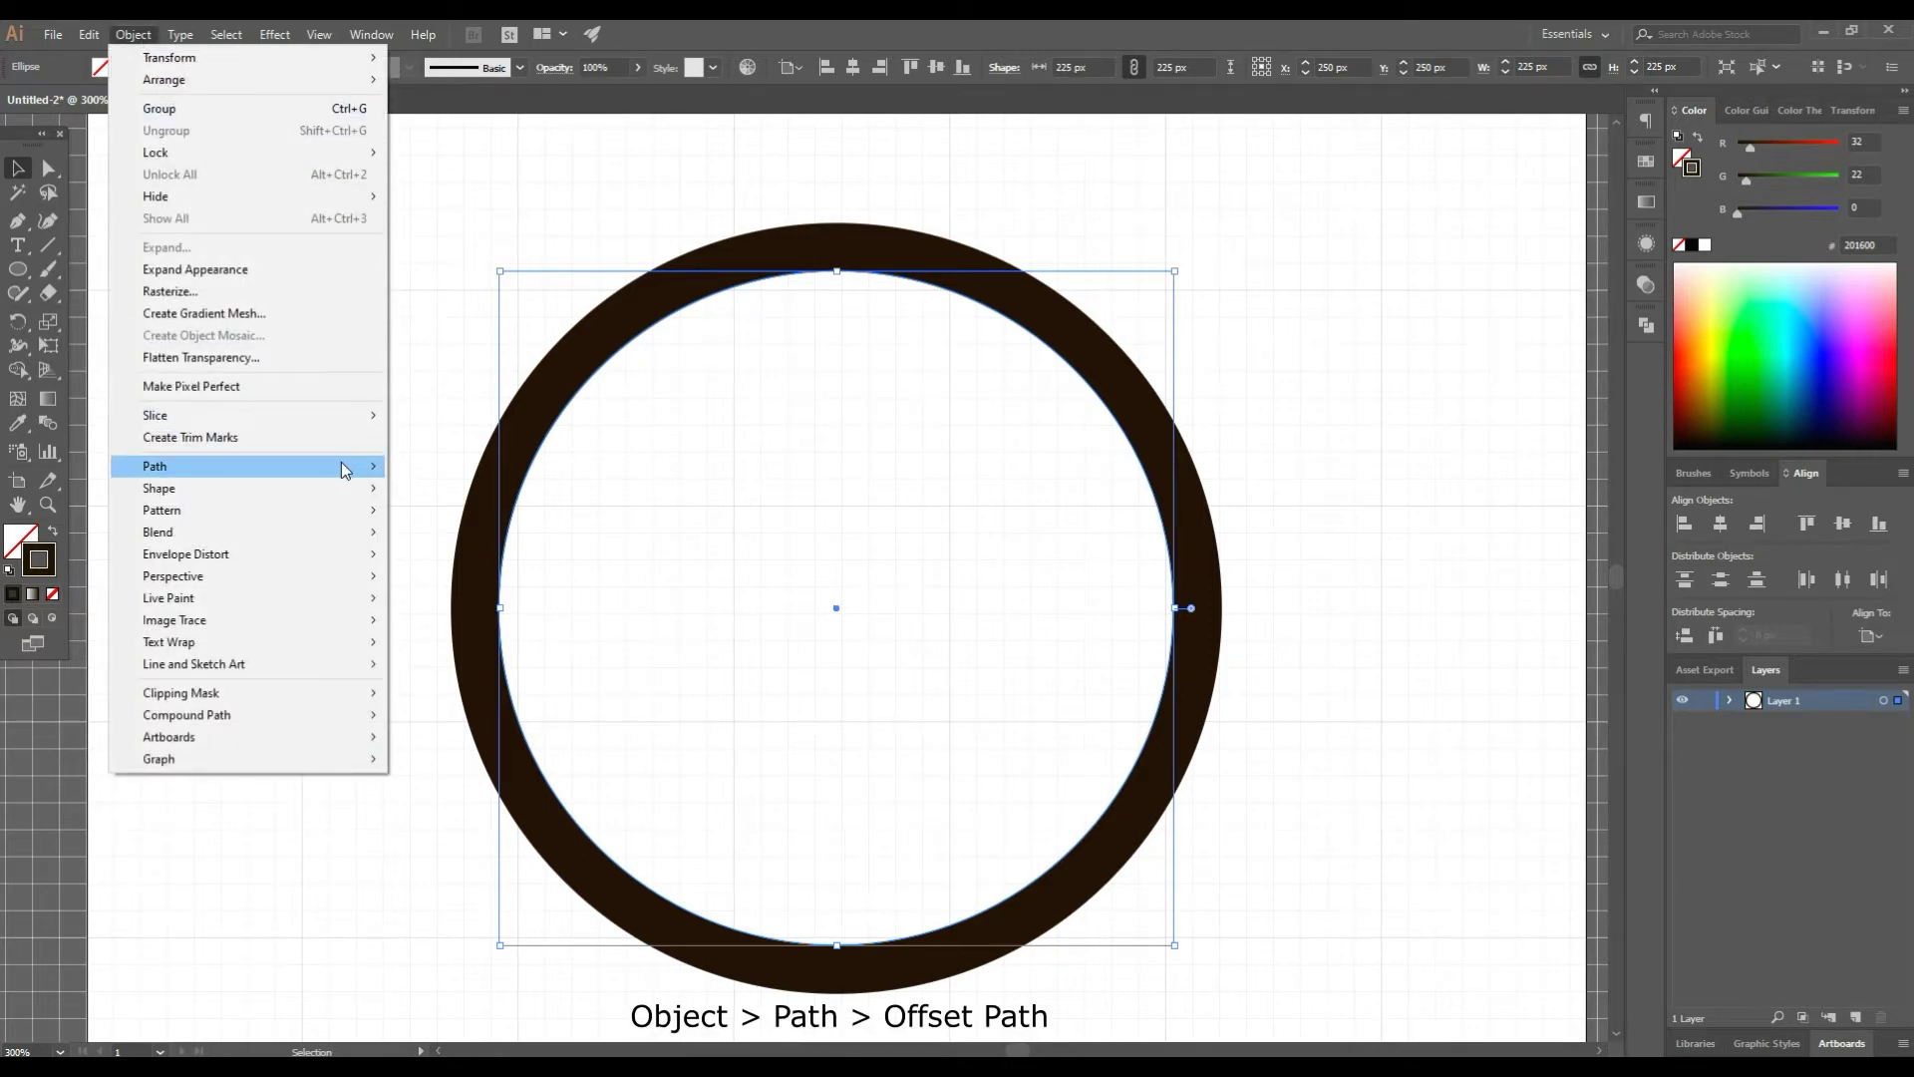
mouse_move(345, 469)
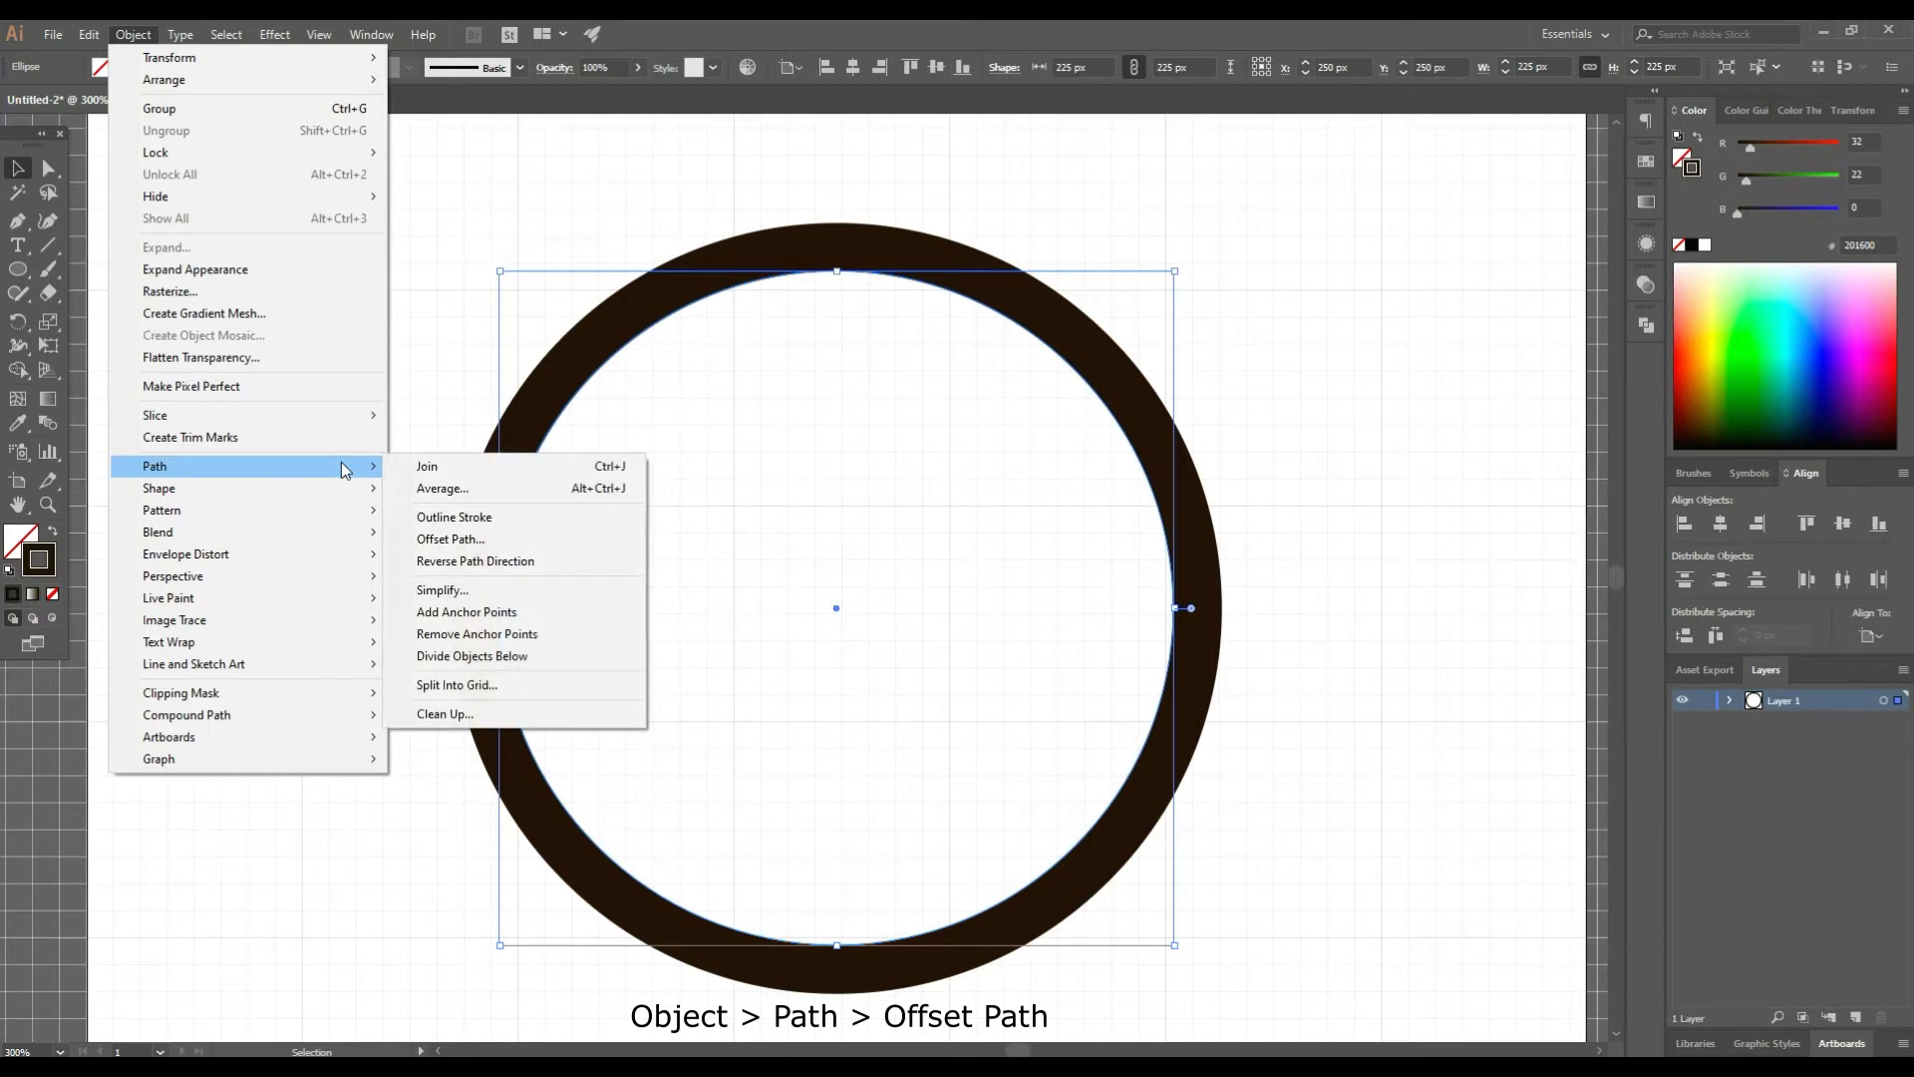
click(515, 539)
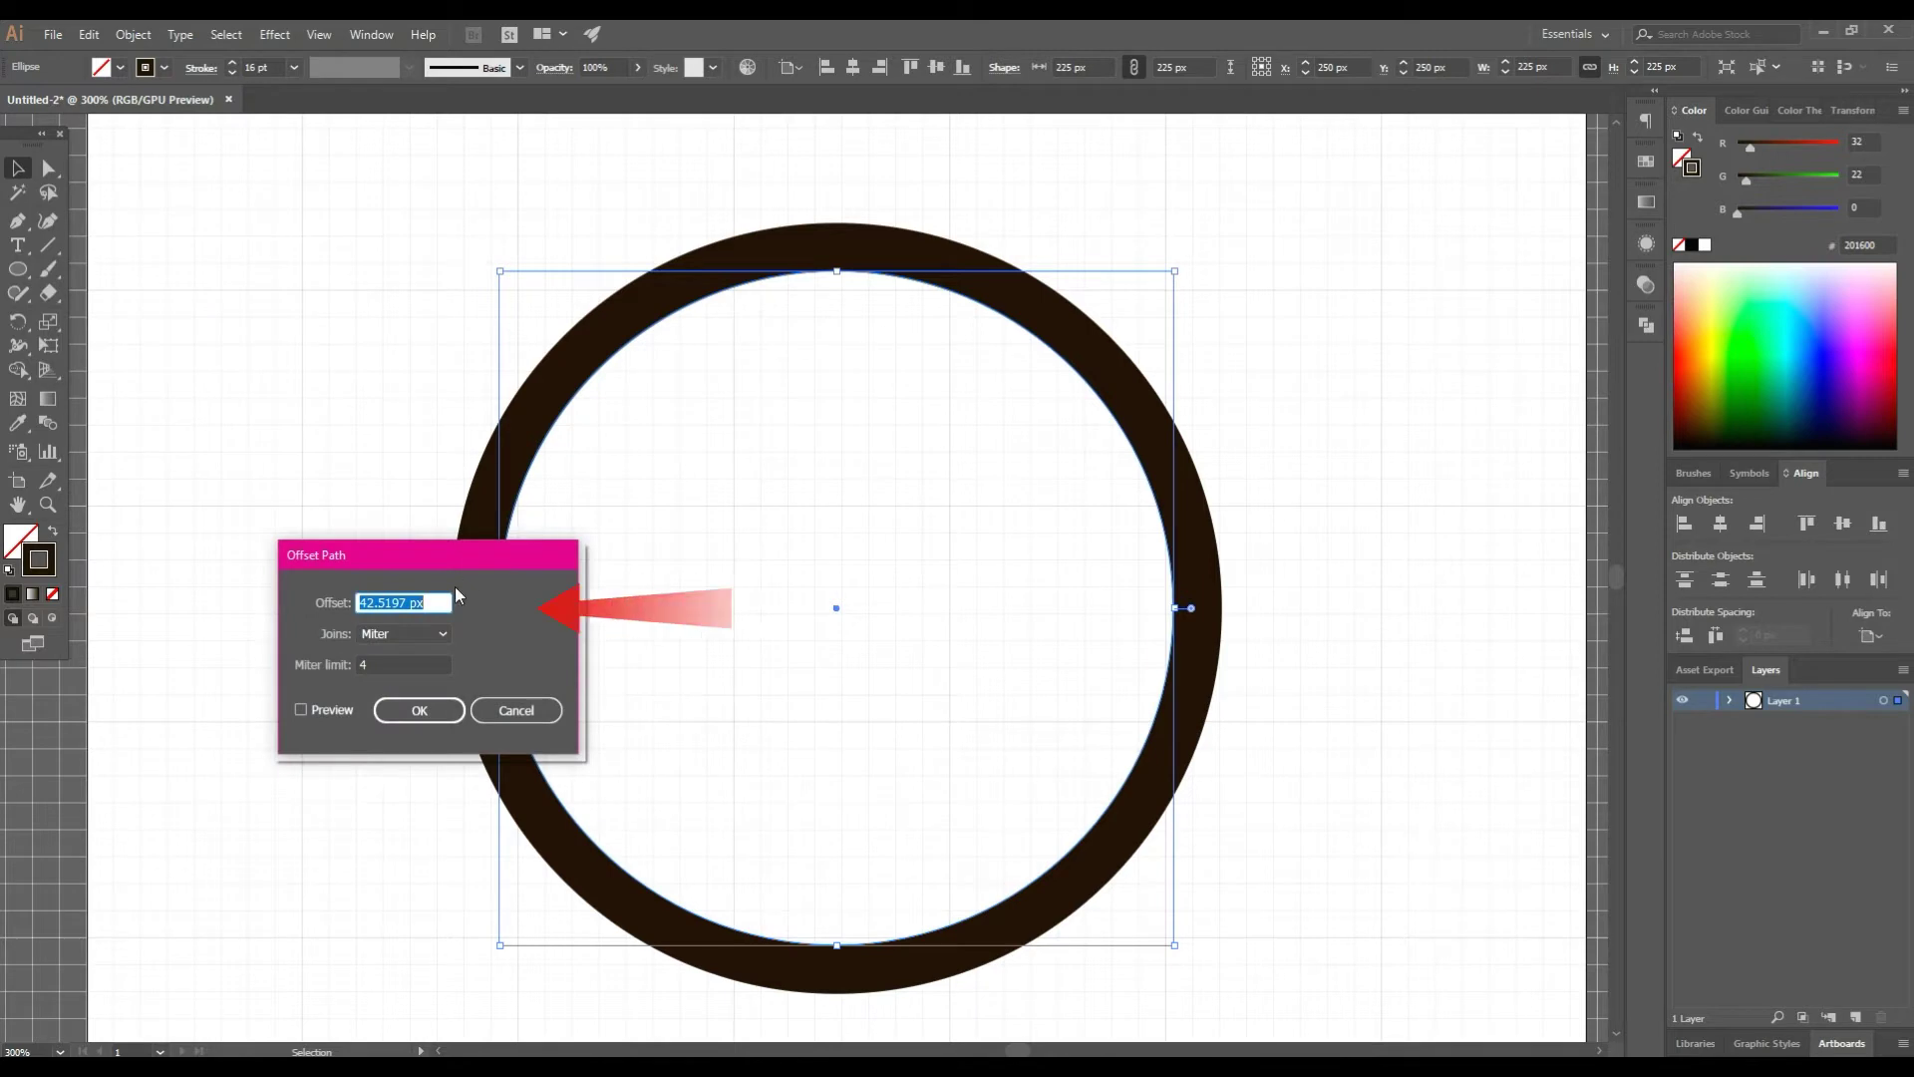
drag(407, 603, 351, 604)
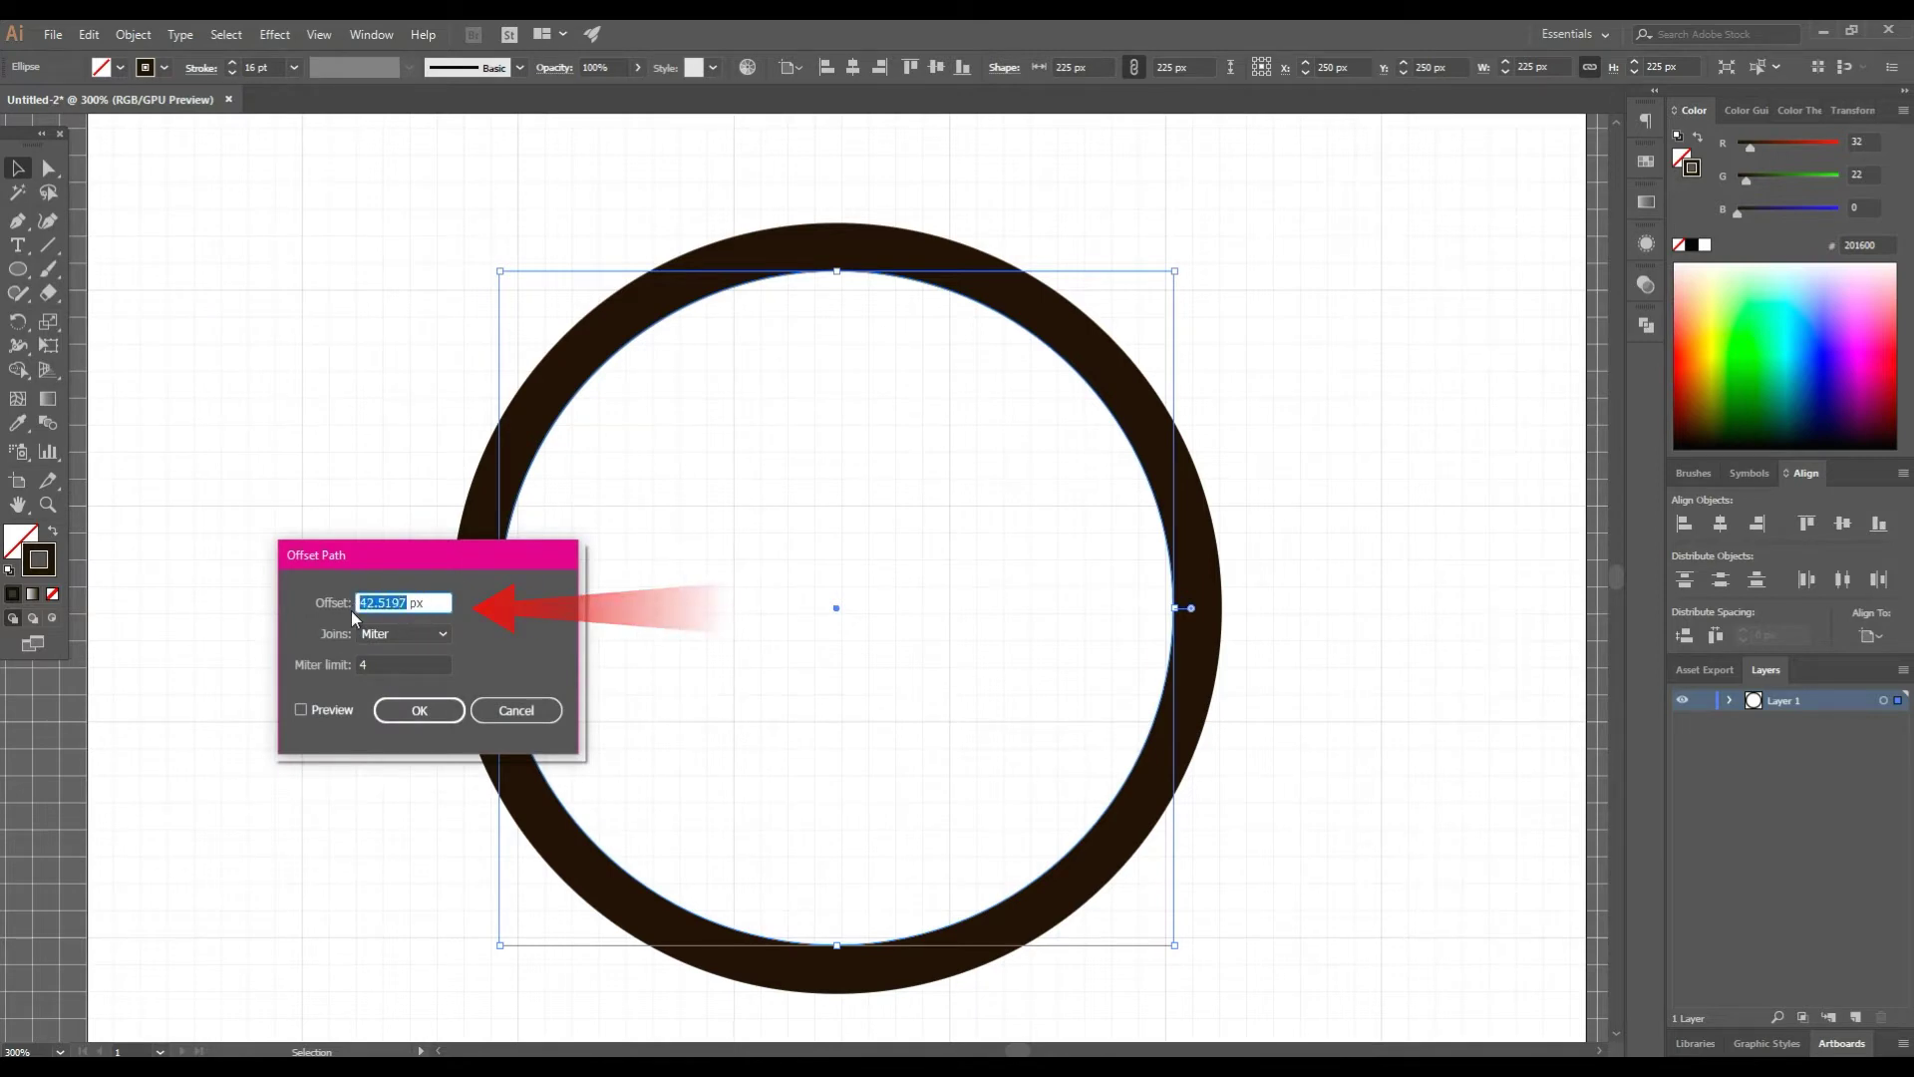
text(15)
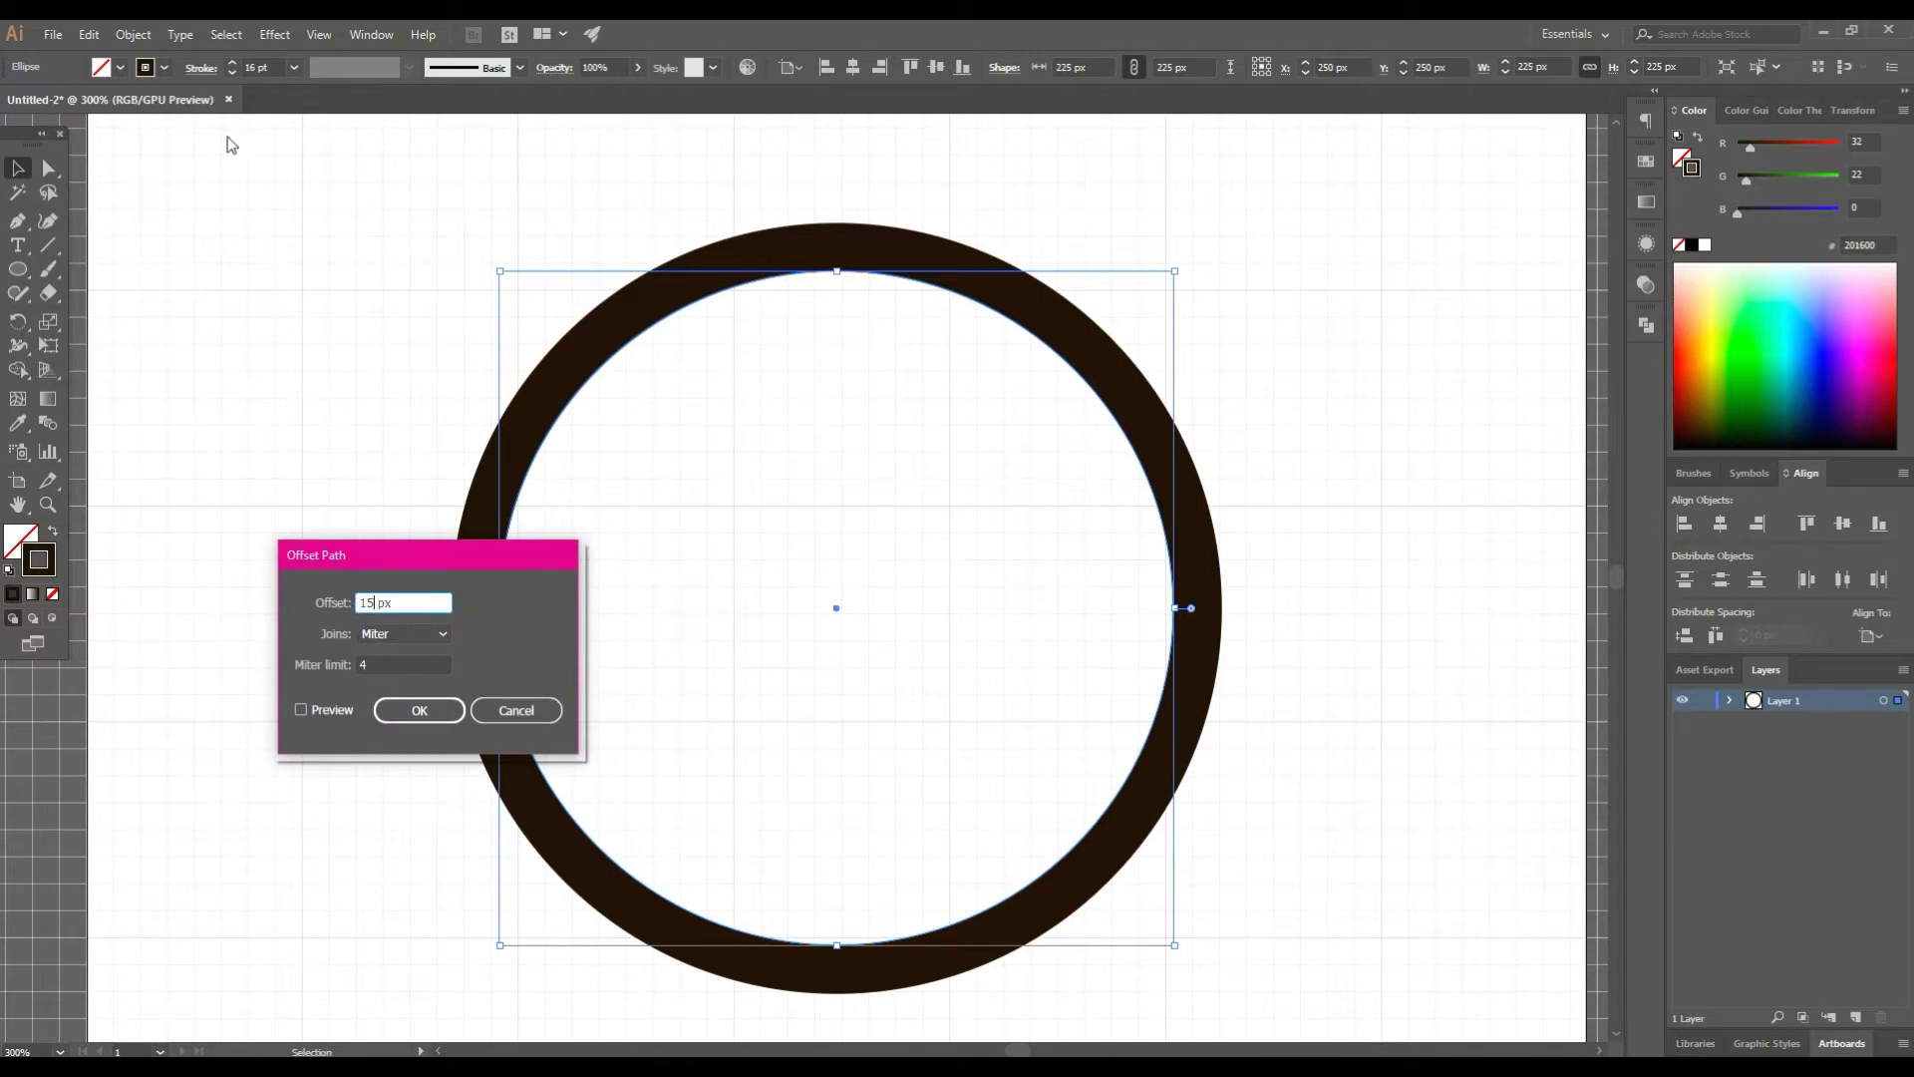
click(447, 713)
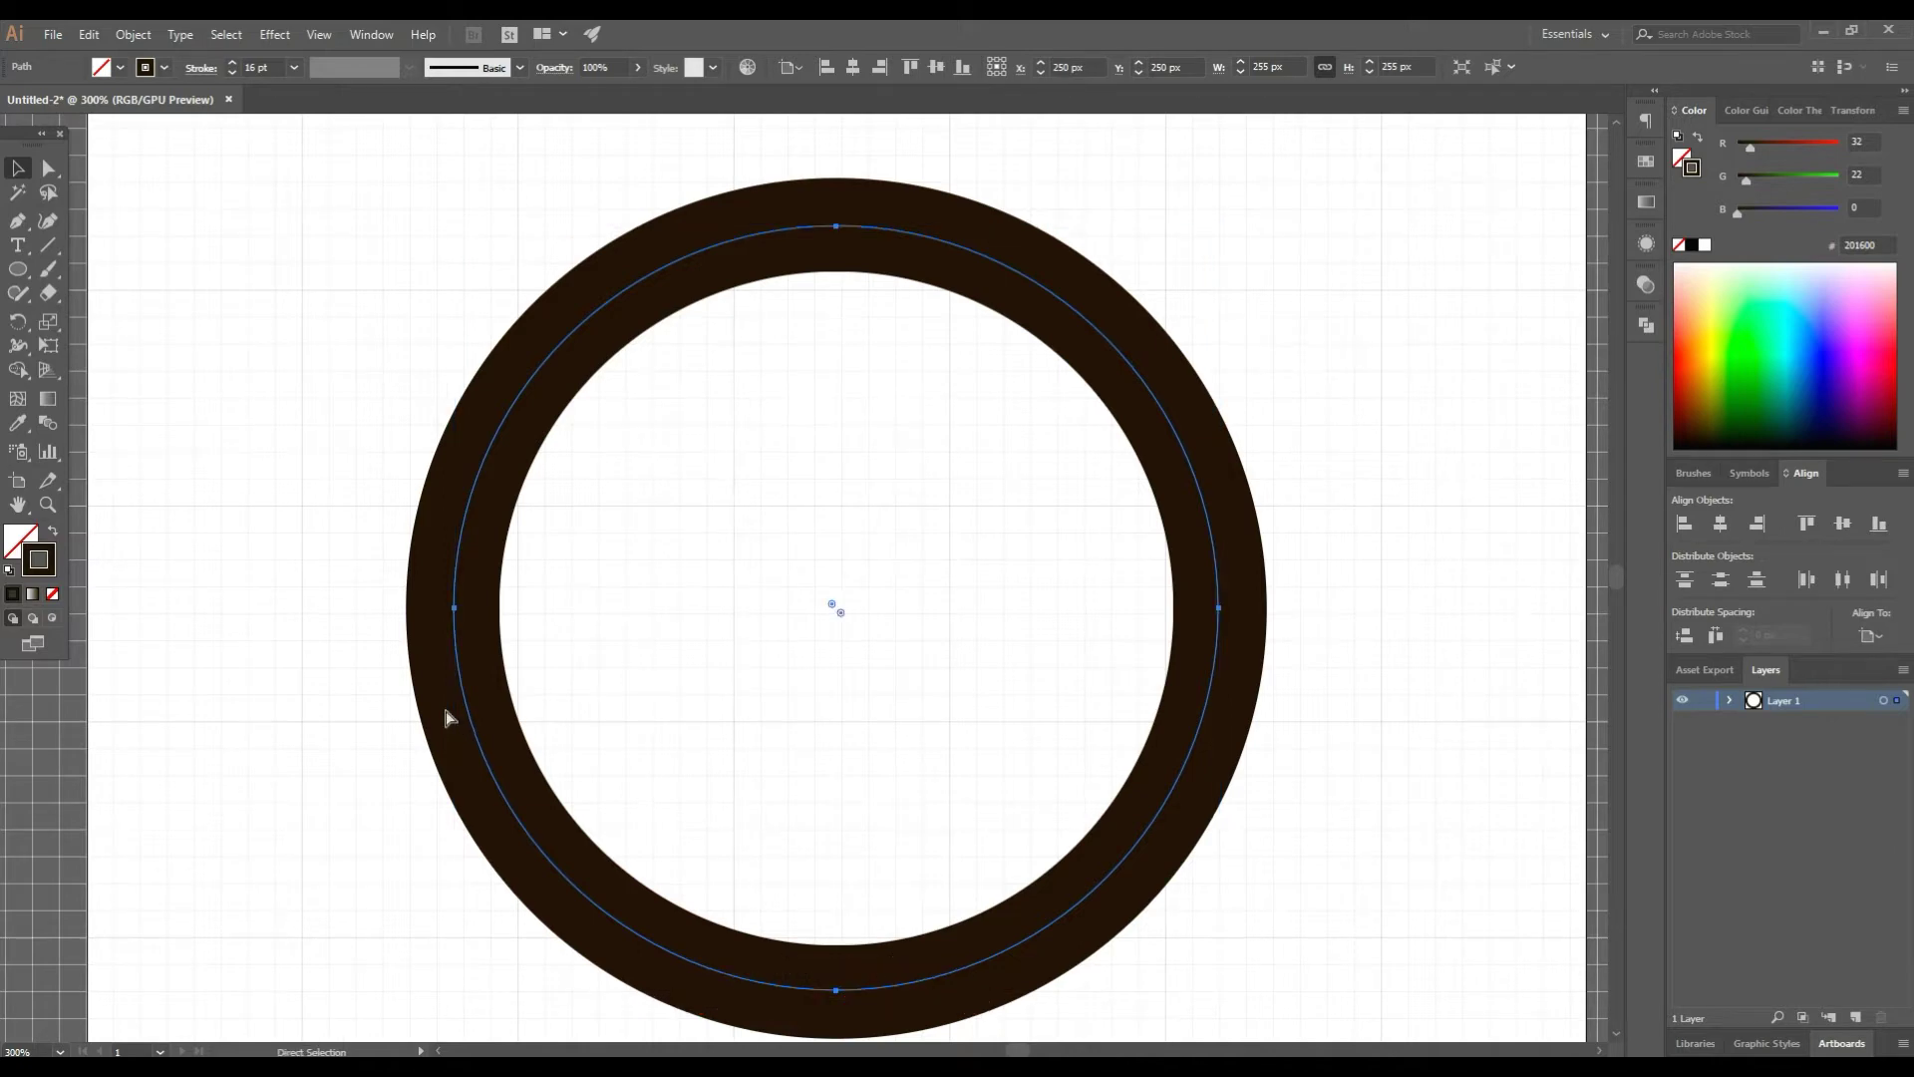
- Add four more concentric circles by repeatedly applying a 15 px Offset Path to the newest outer circle
key(ctrl+minus)
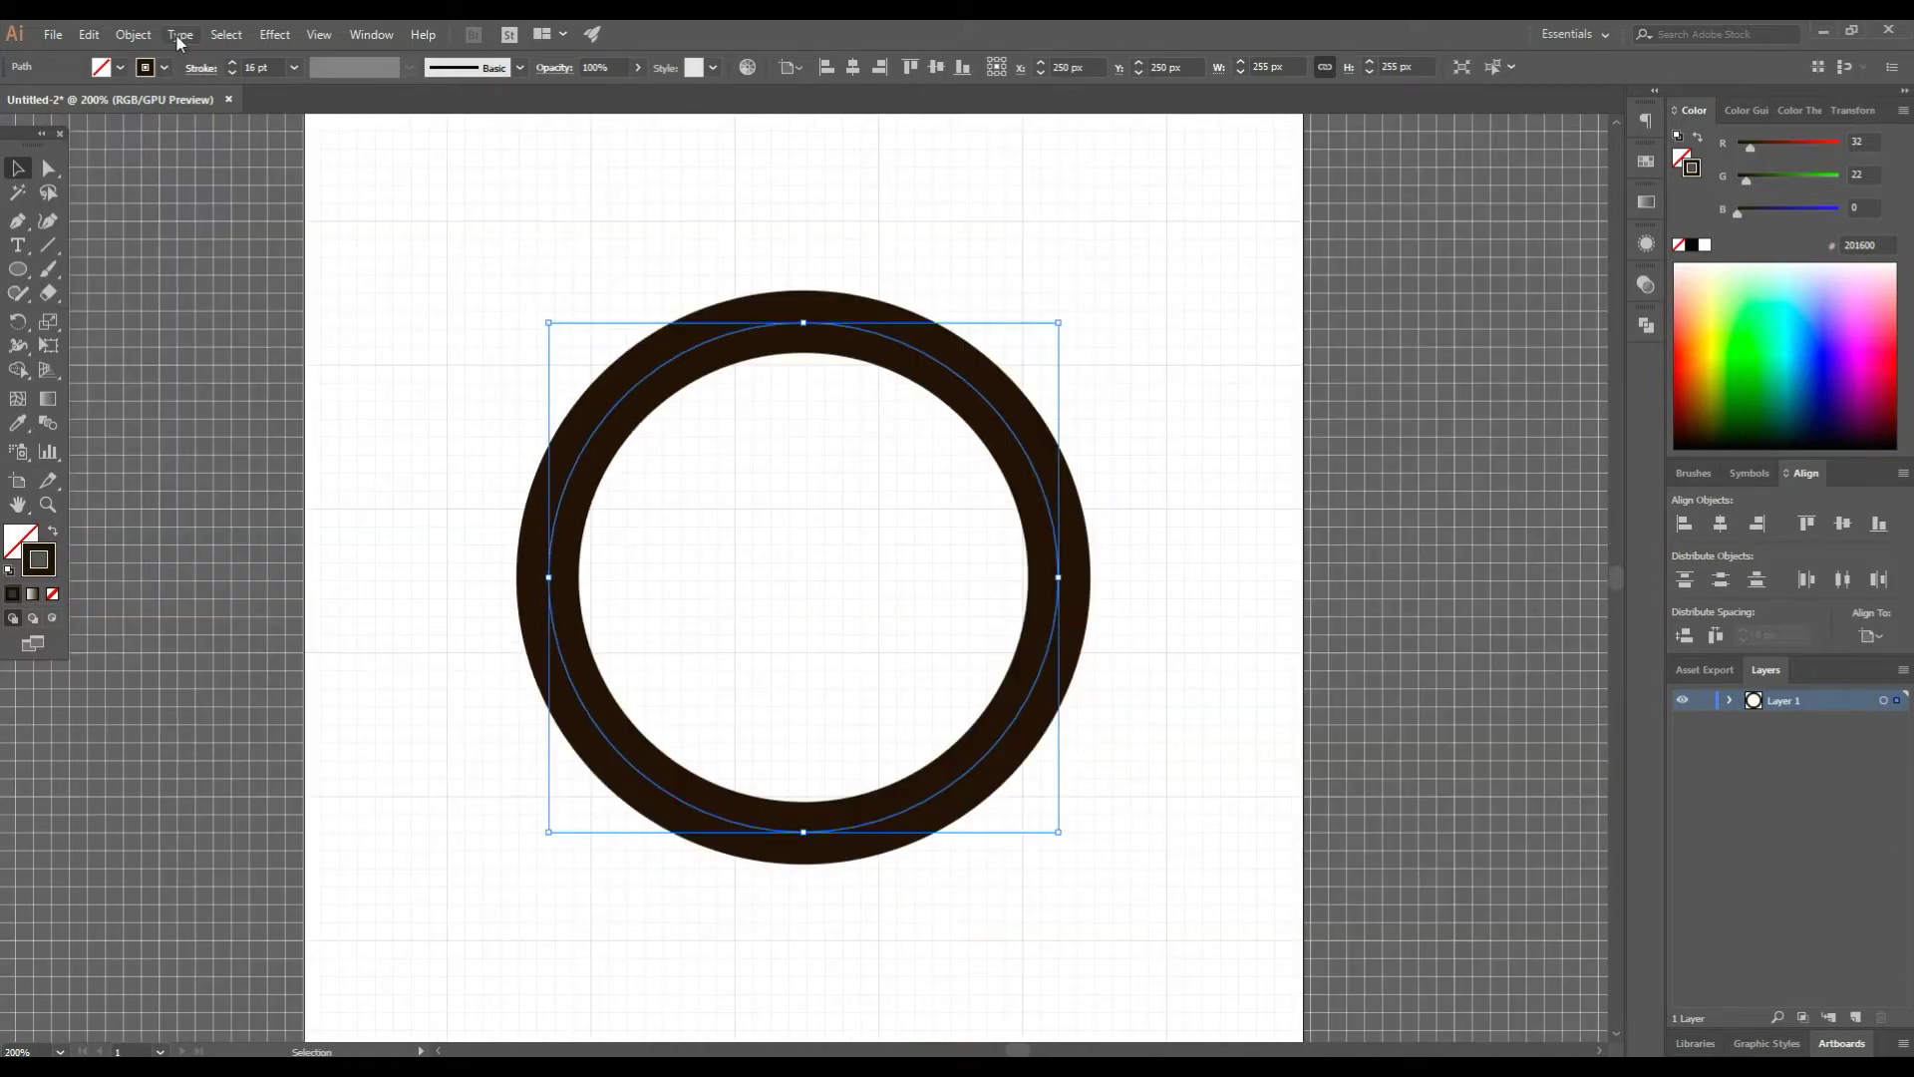
click(138, 34)
mouse_move(299, 465)
click(451, 538)
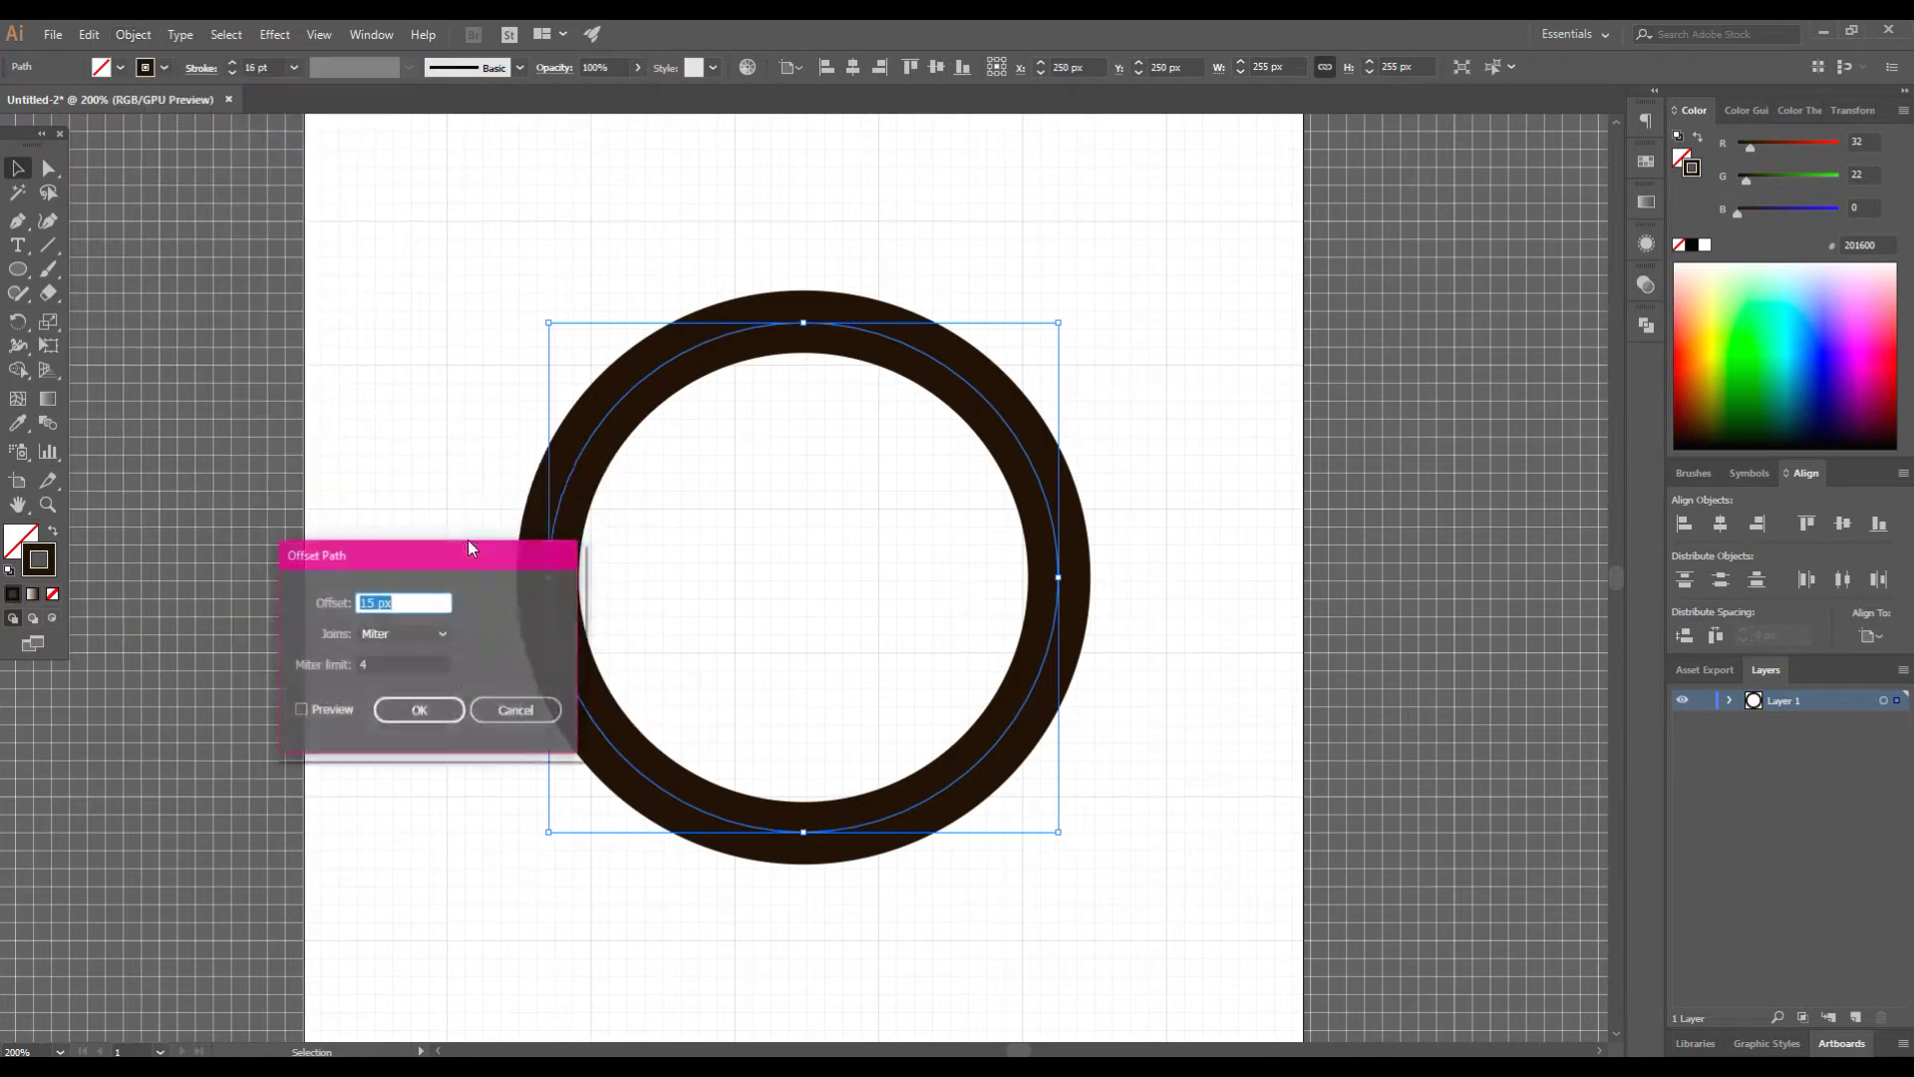
key(Return)
click(133, 33)
click(451, 538)
click(403, 709)
click(133, 34)
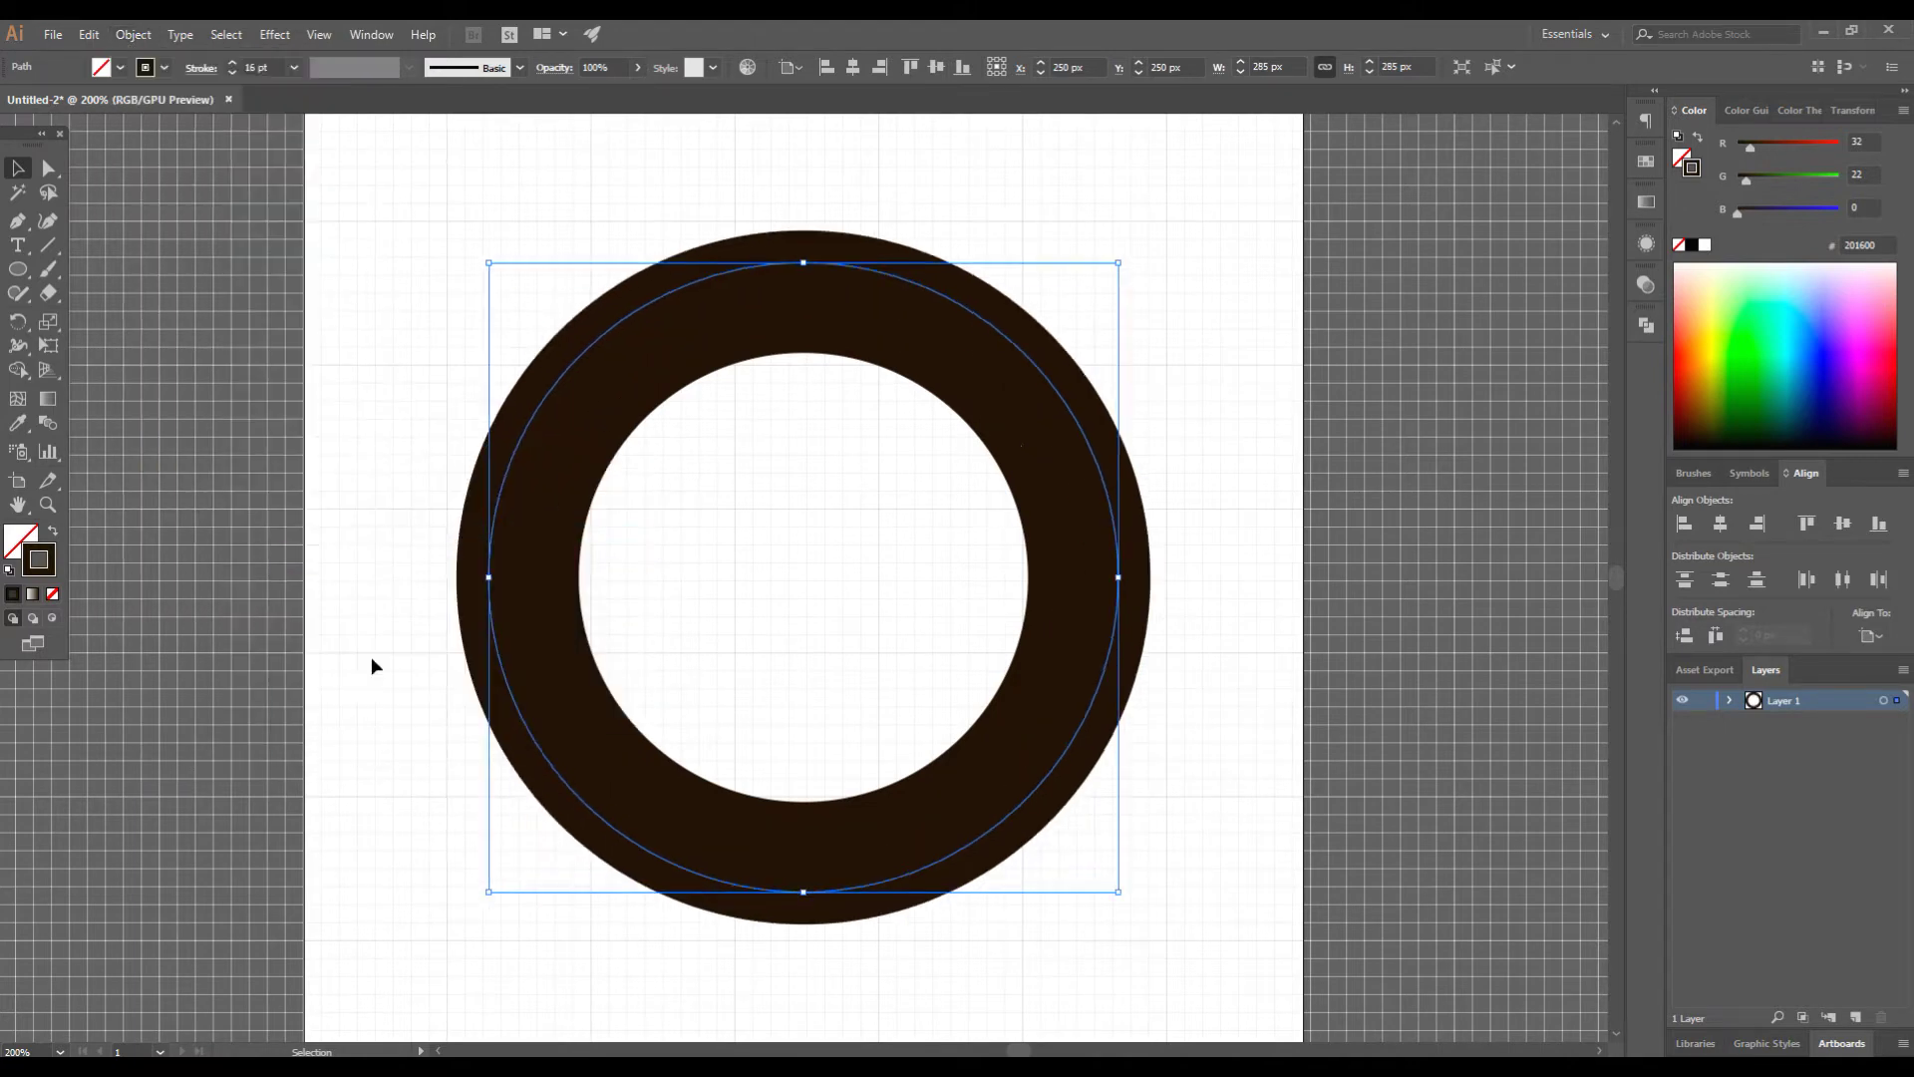
click(450, 538)
key(Return)
click(132, 34)
click(451, 538)
key(Return)
- Select all the concentric circles, apply another 15 px Offset Path, and clear the selection
drag(1148, 604, 415, 555)
click(133, 34)
mouse_move(369, 462)
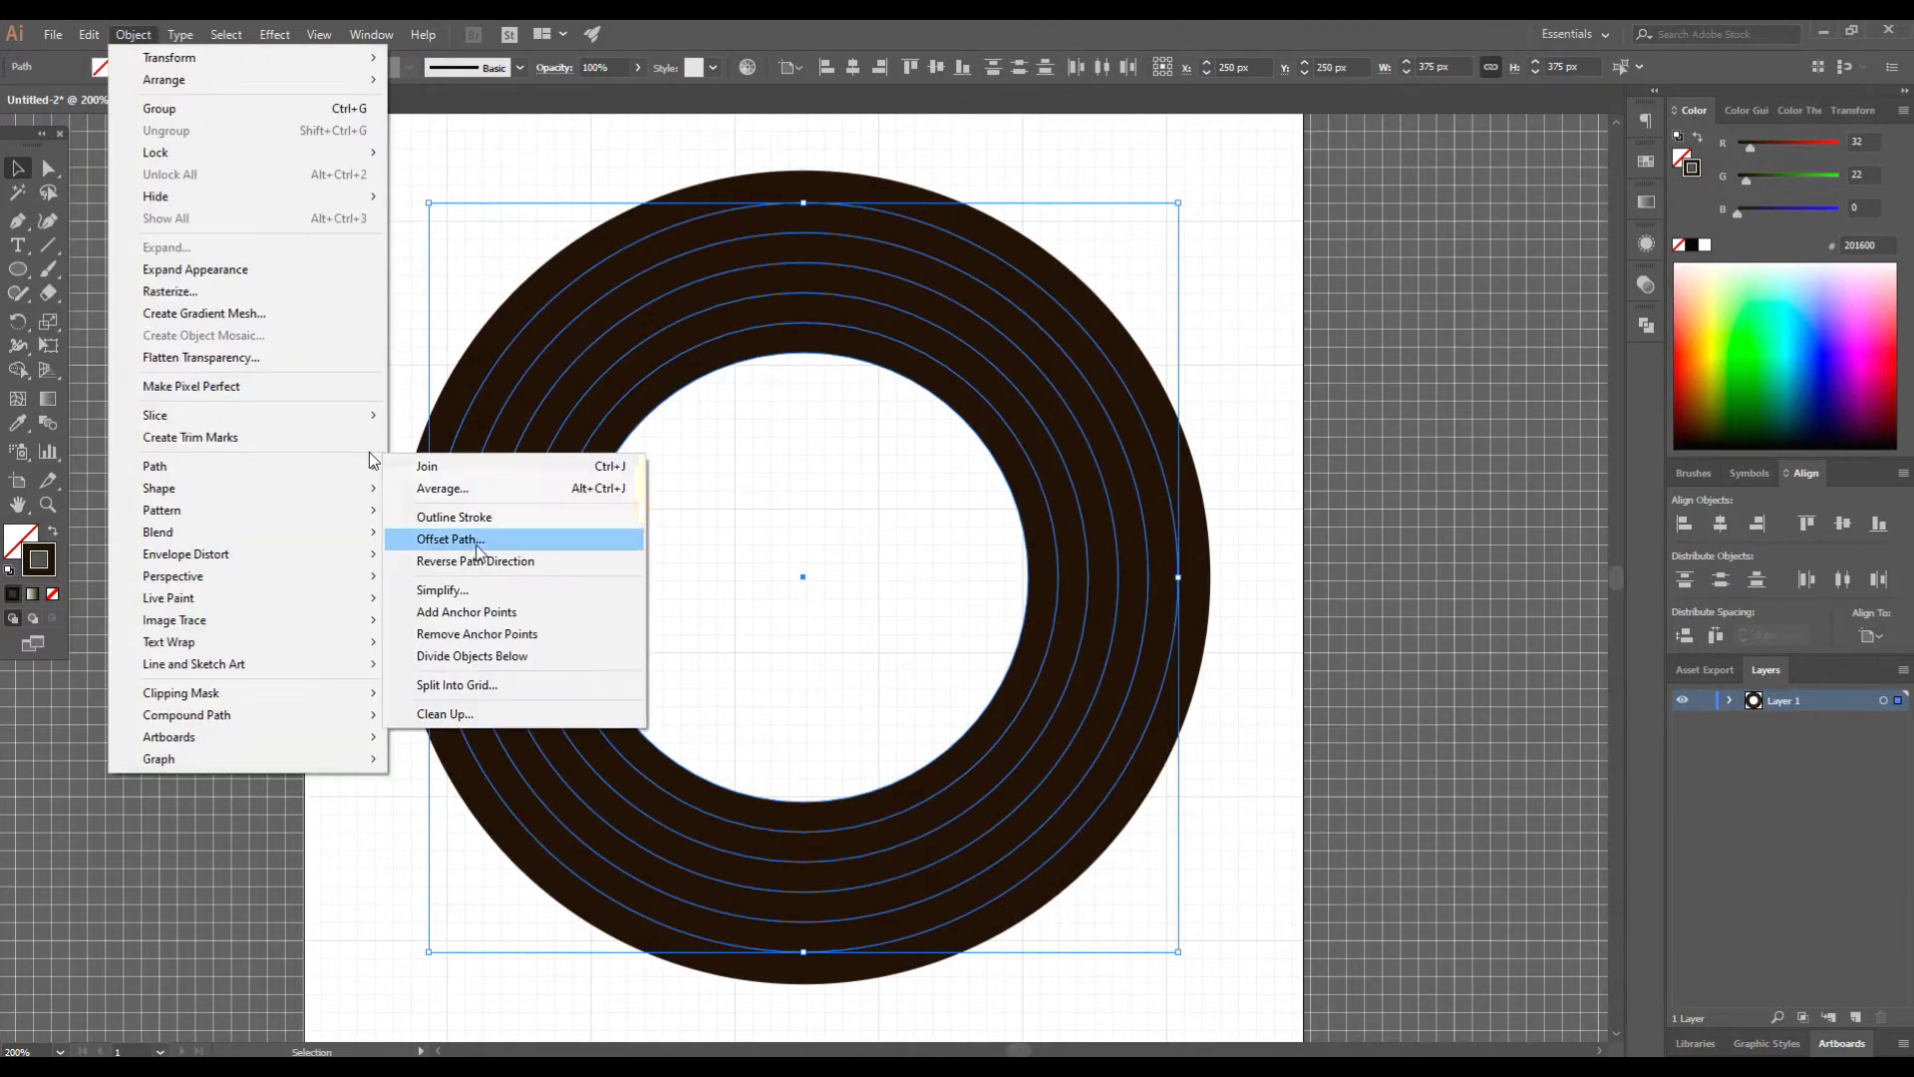
click(450, 538)
click(406, 709)
click(1290, 572)
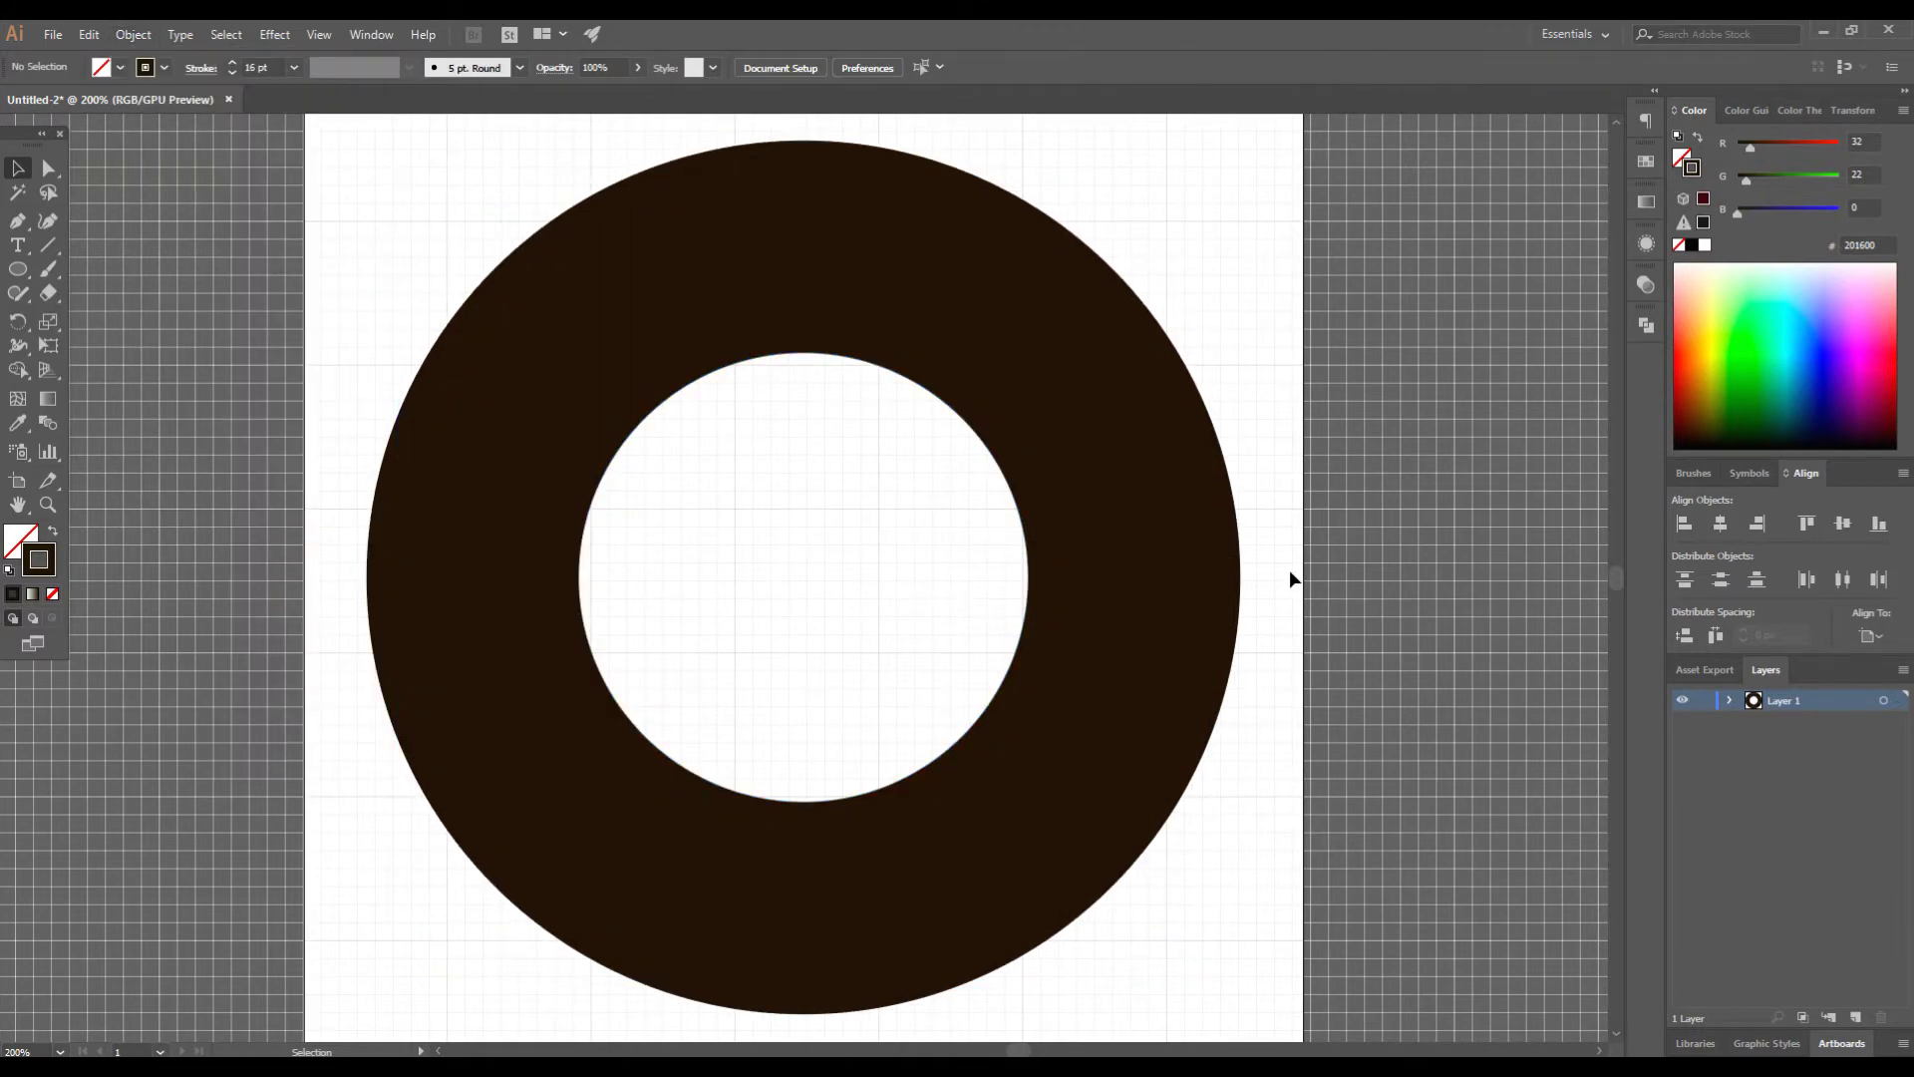
- Select all the concentric circles and expand their appearance into filled ring shapes
drag(1289, 579, 337, 551)
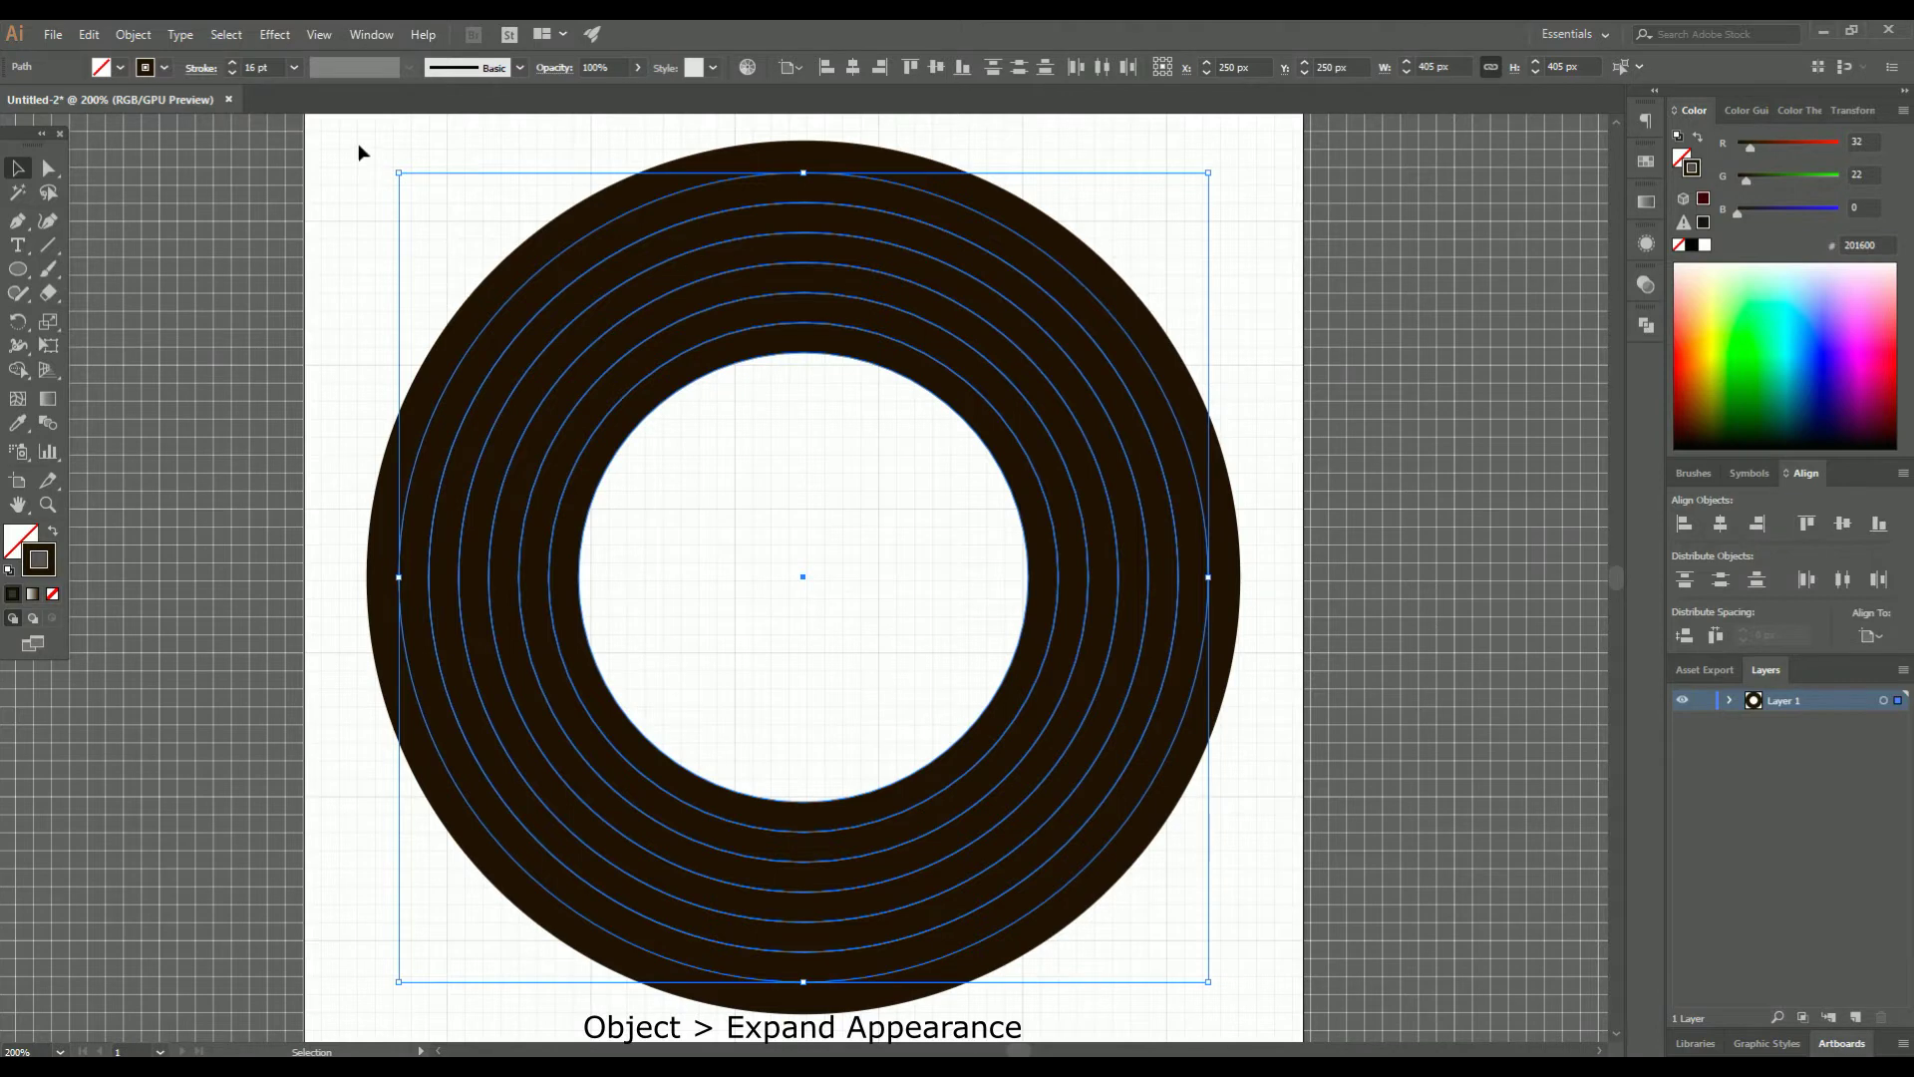
click(132, 35)
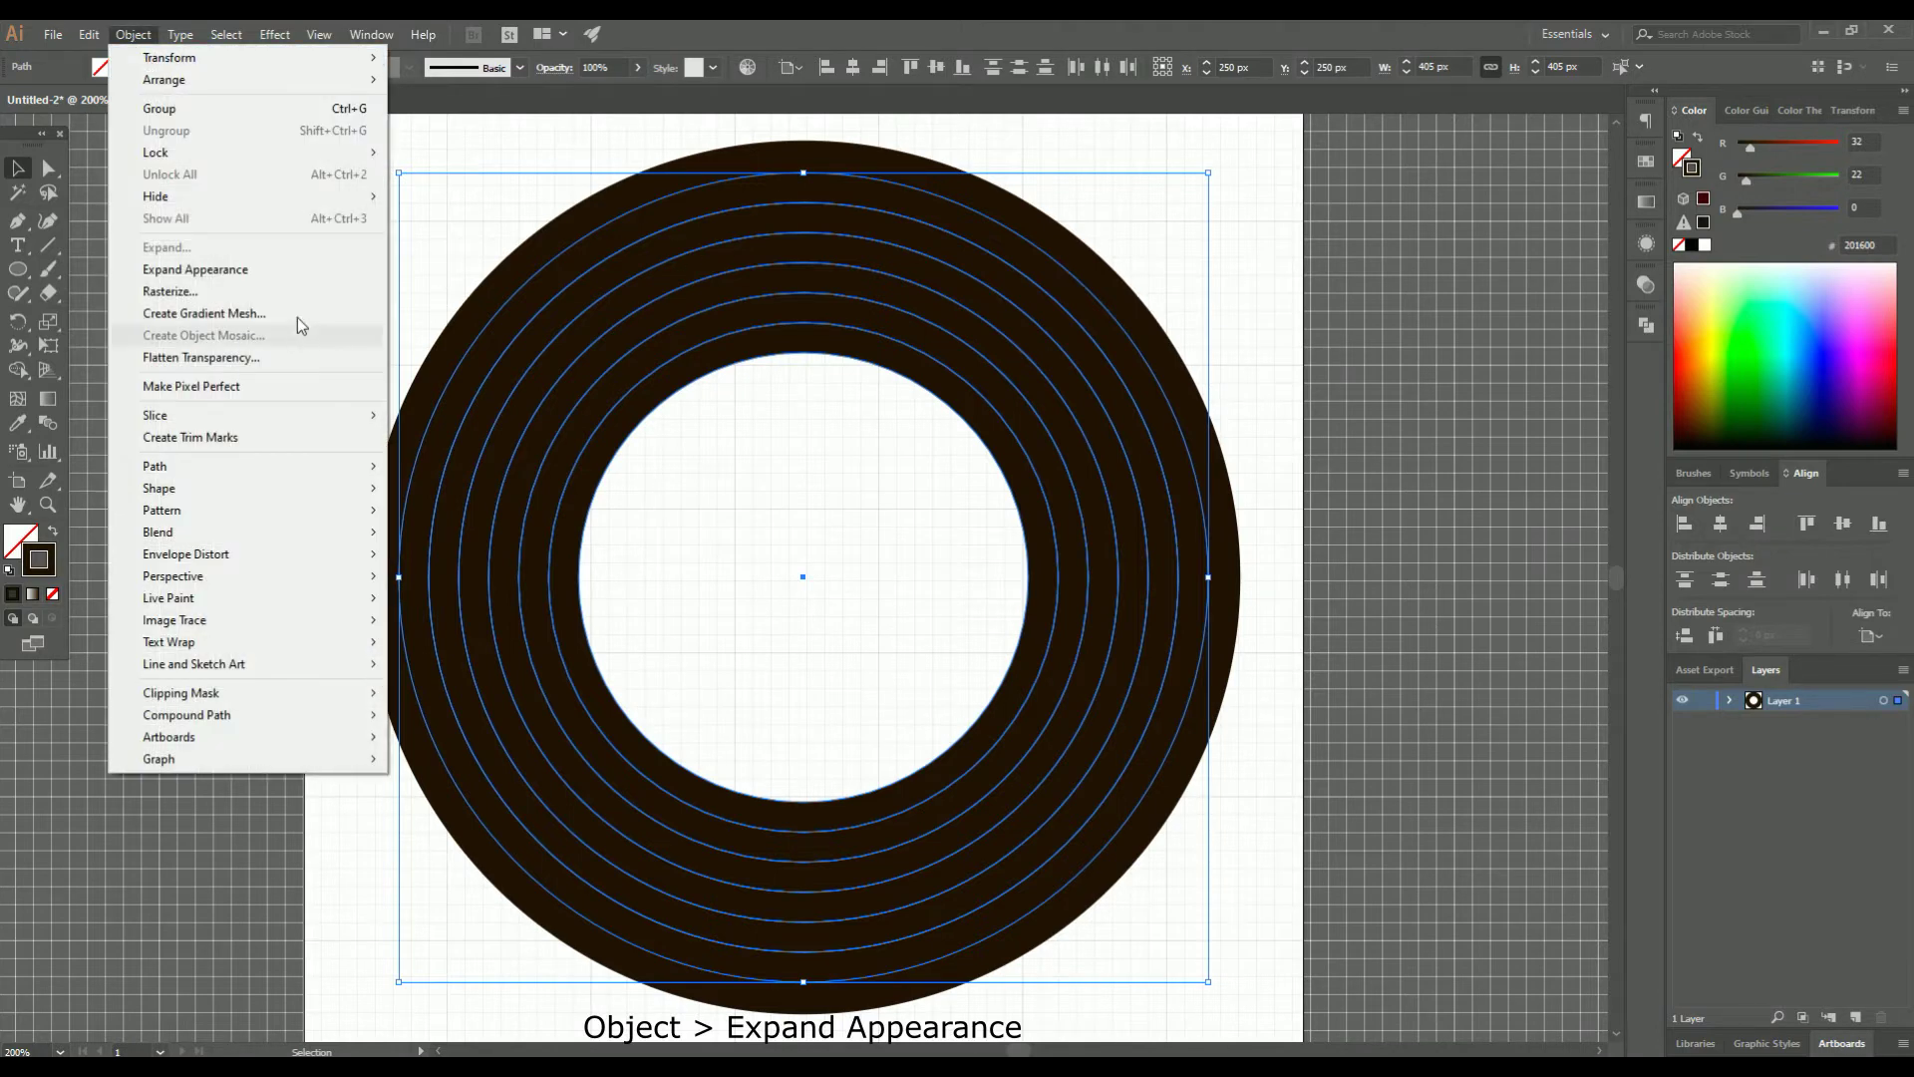
click(284, 277)
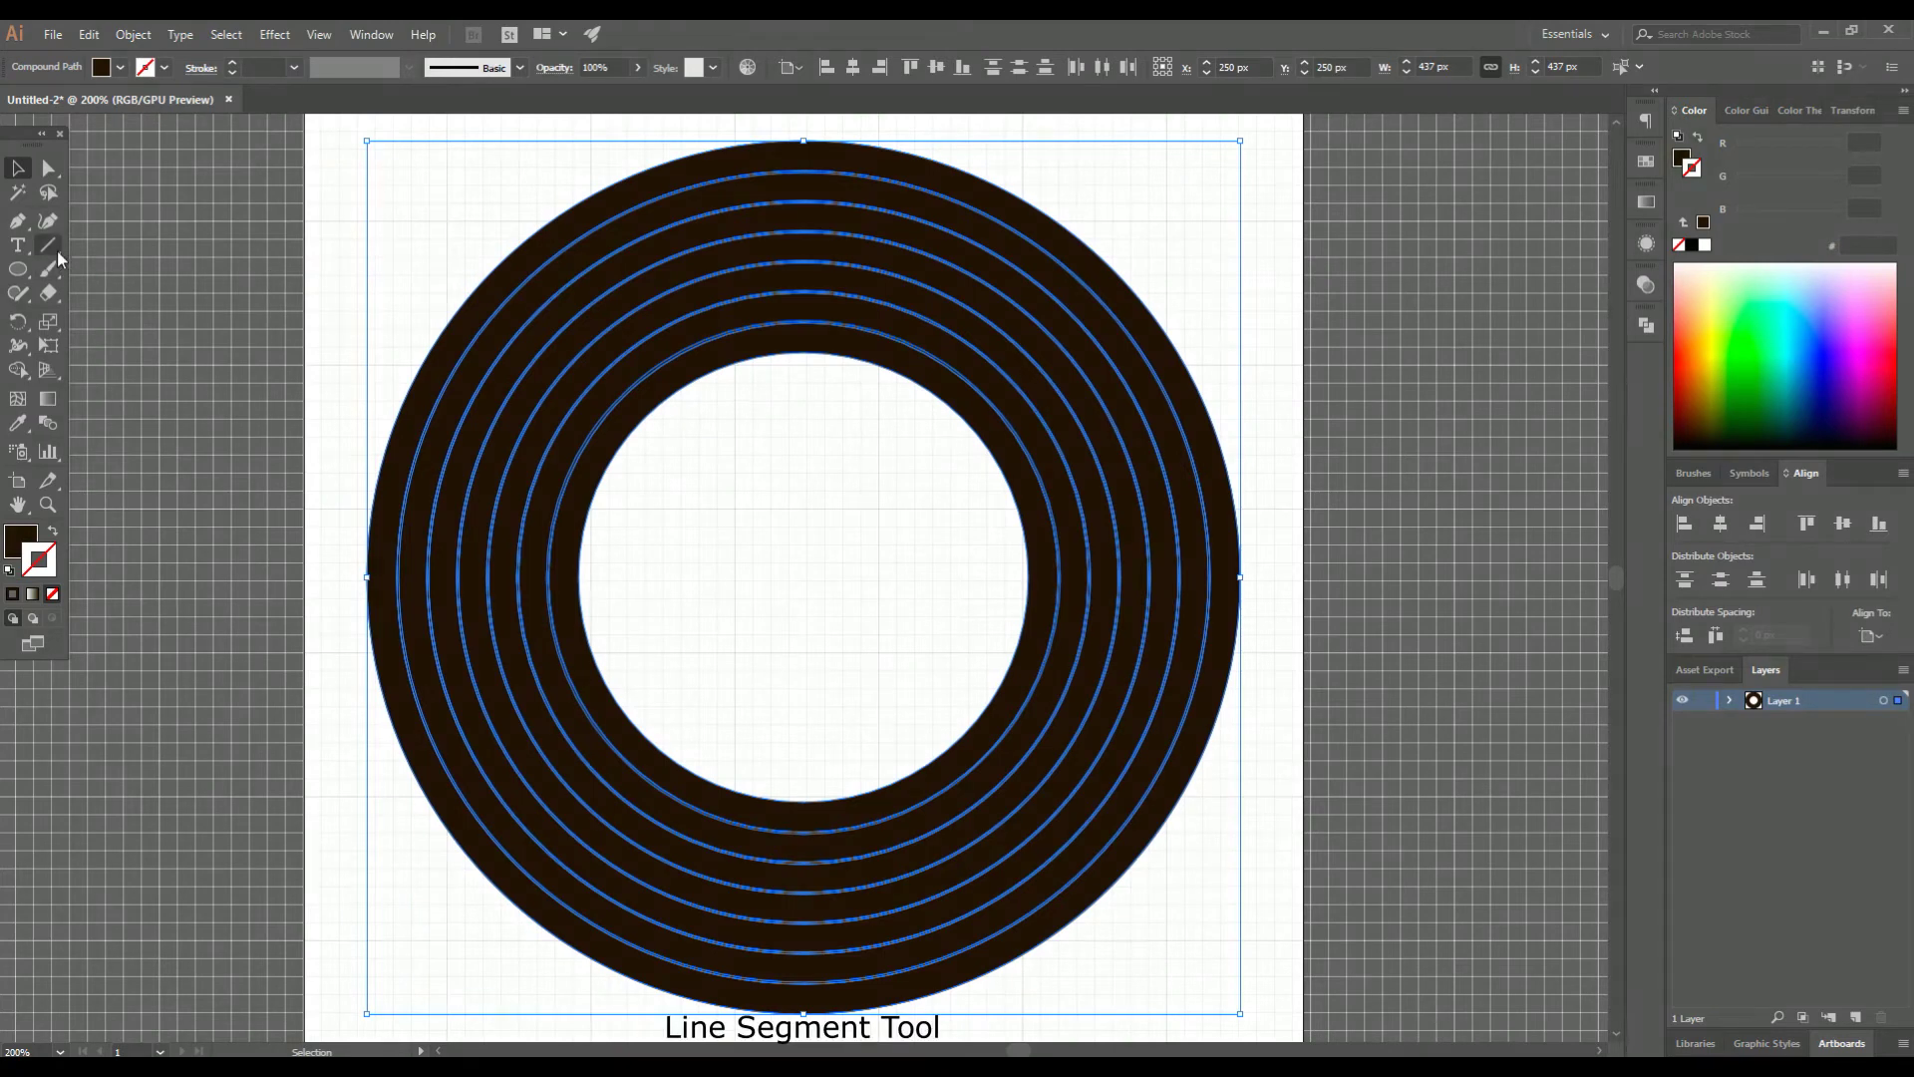
- Draw a horizontal line about 477 px long across the rings' middle and use it to divide the objects below
drag(57, 249, 120, 244)
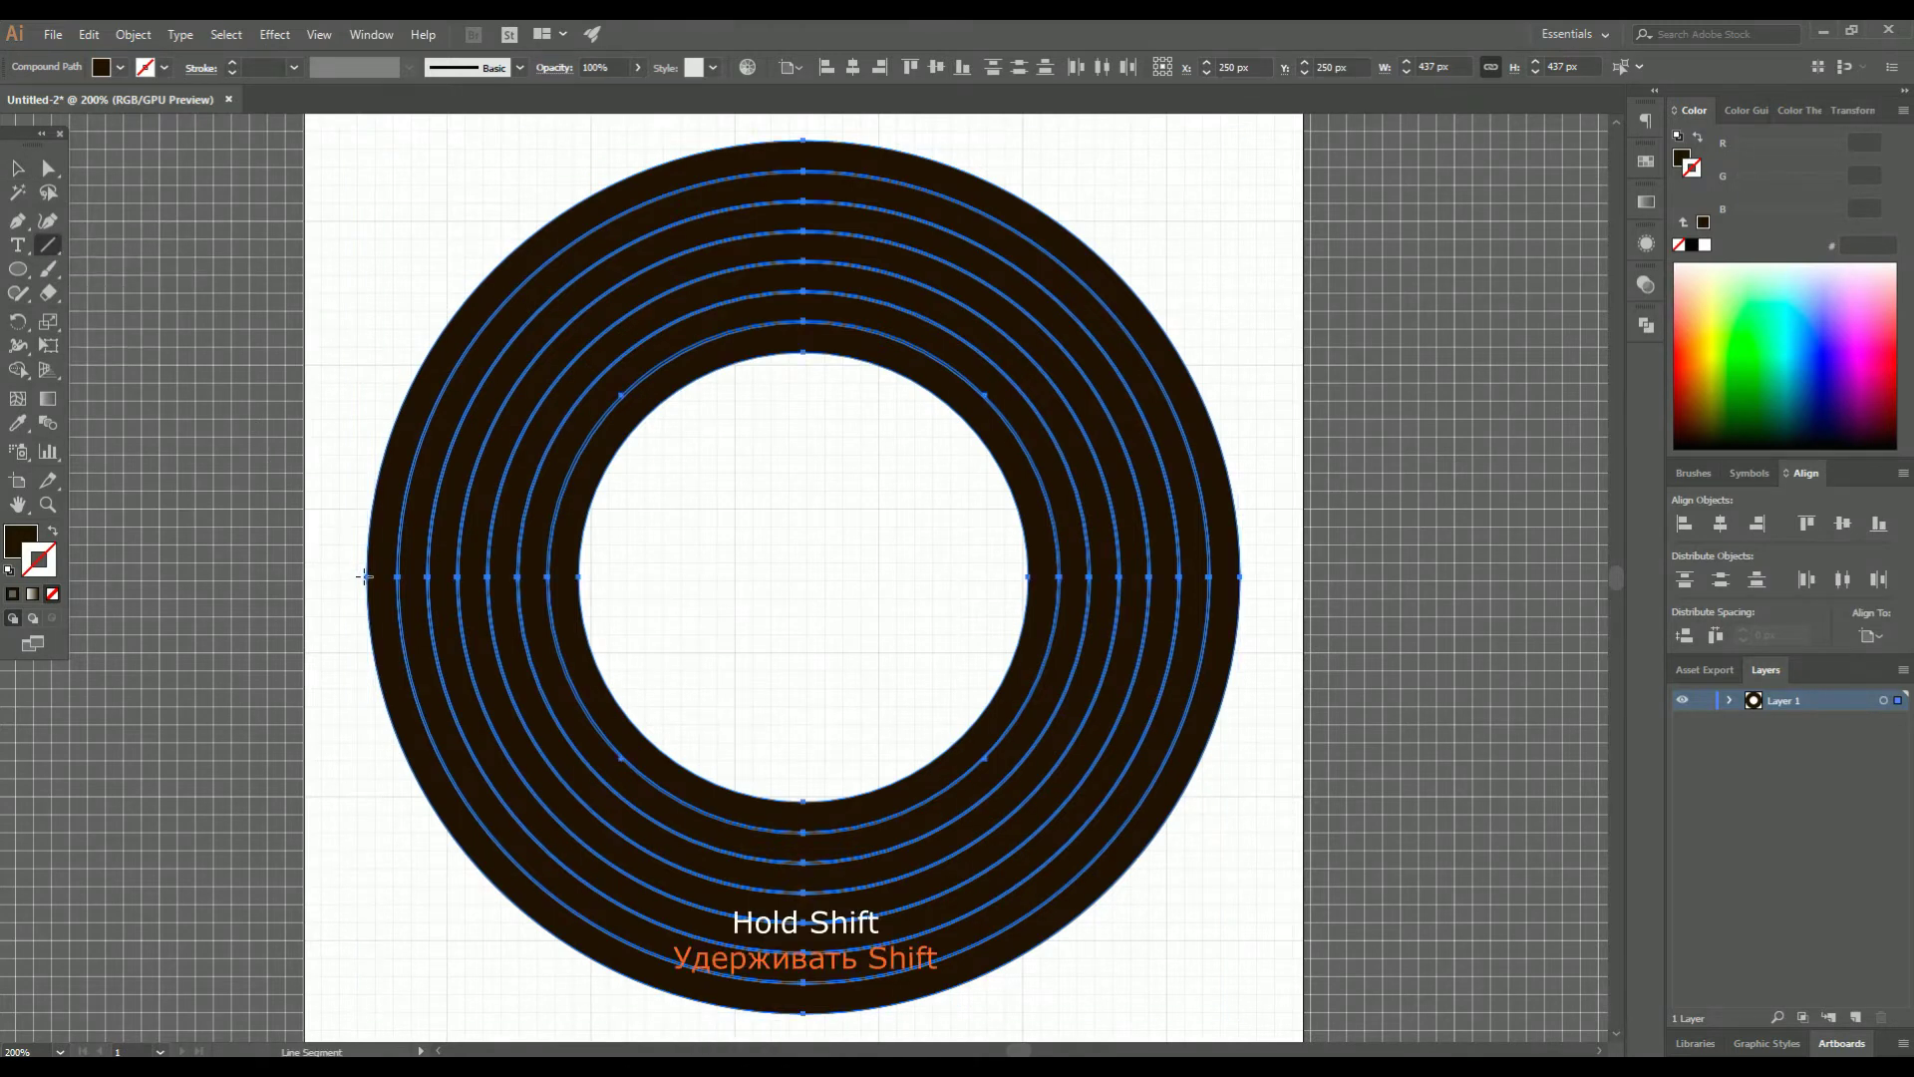
drag(367, 576, 1312, 582)
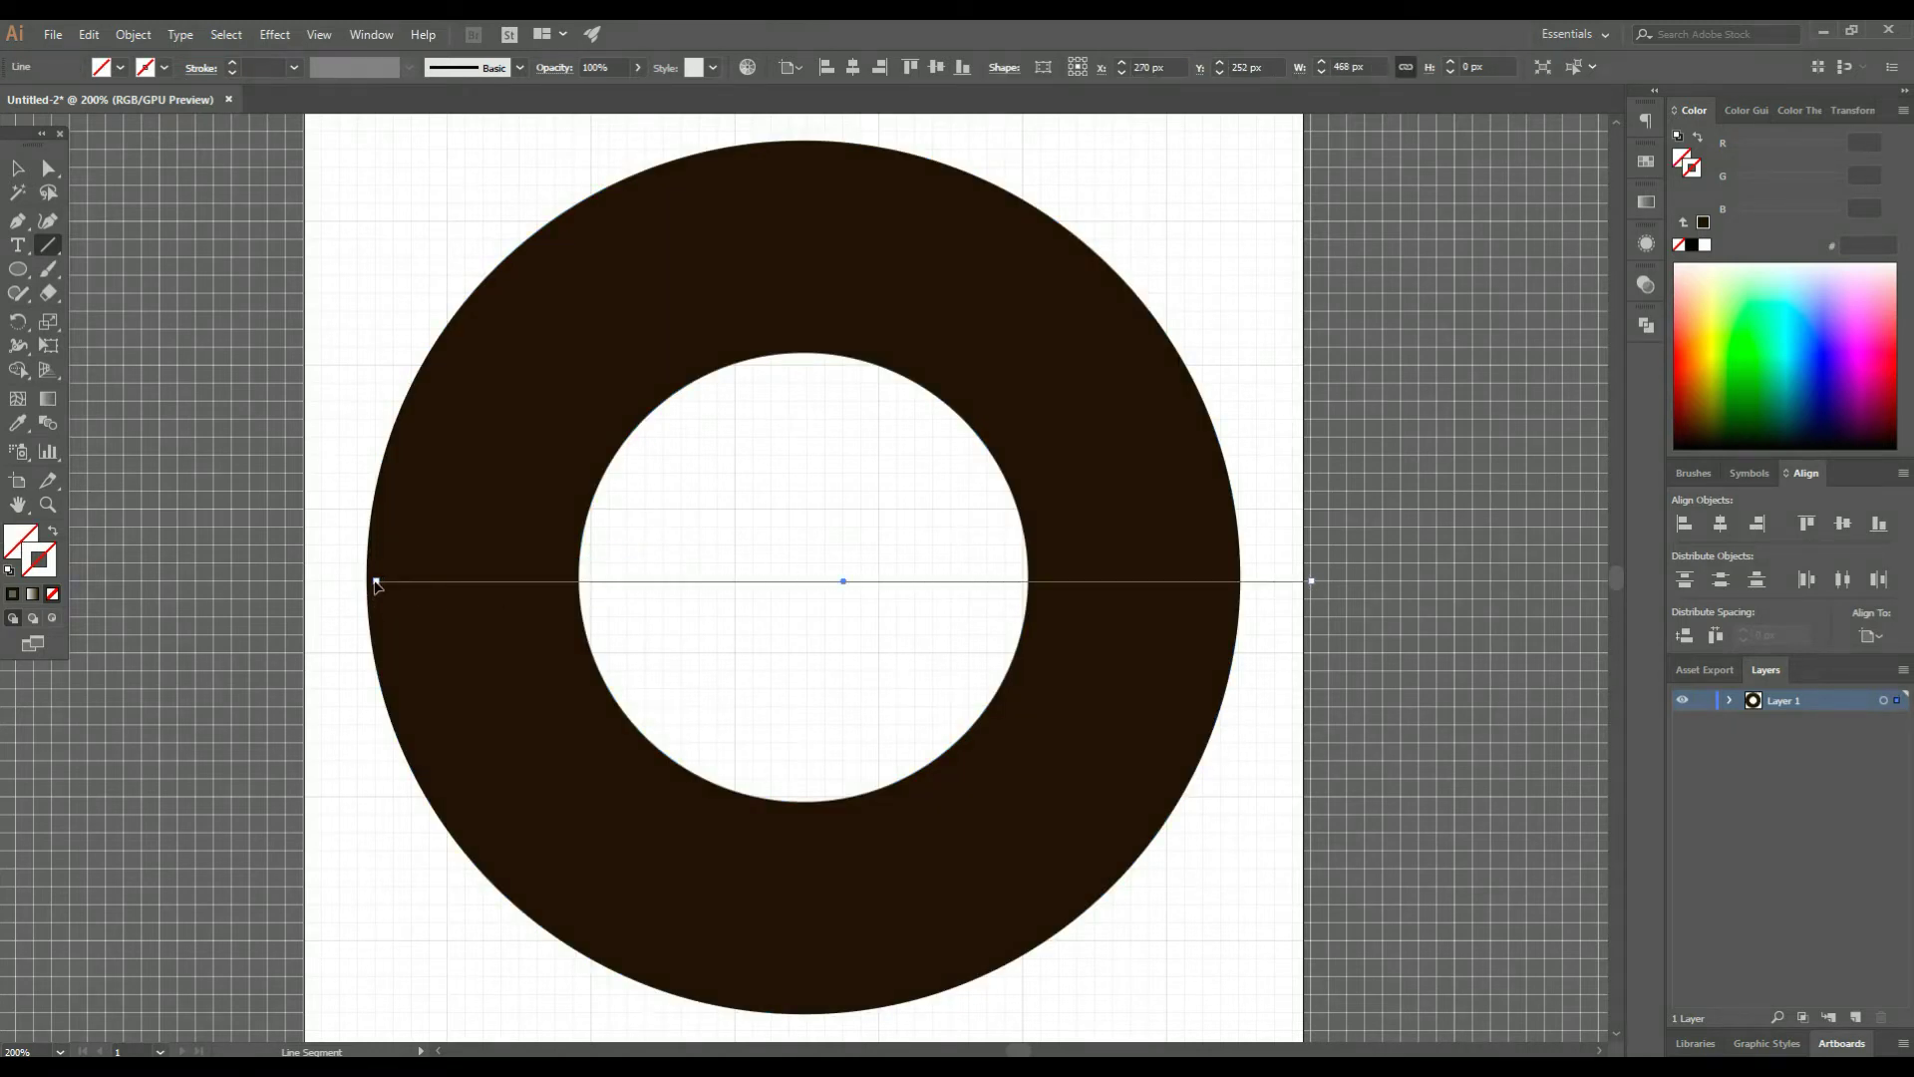
drag(376, 581, 358, 583)
click(143, 38)
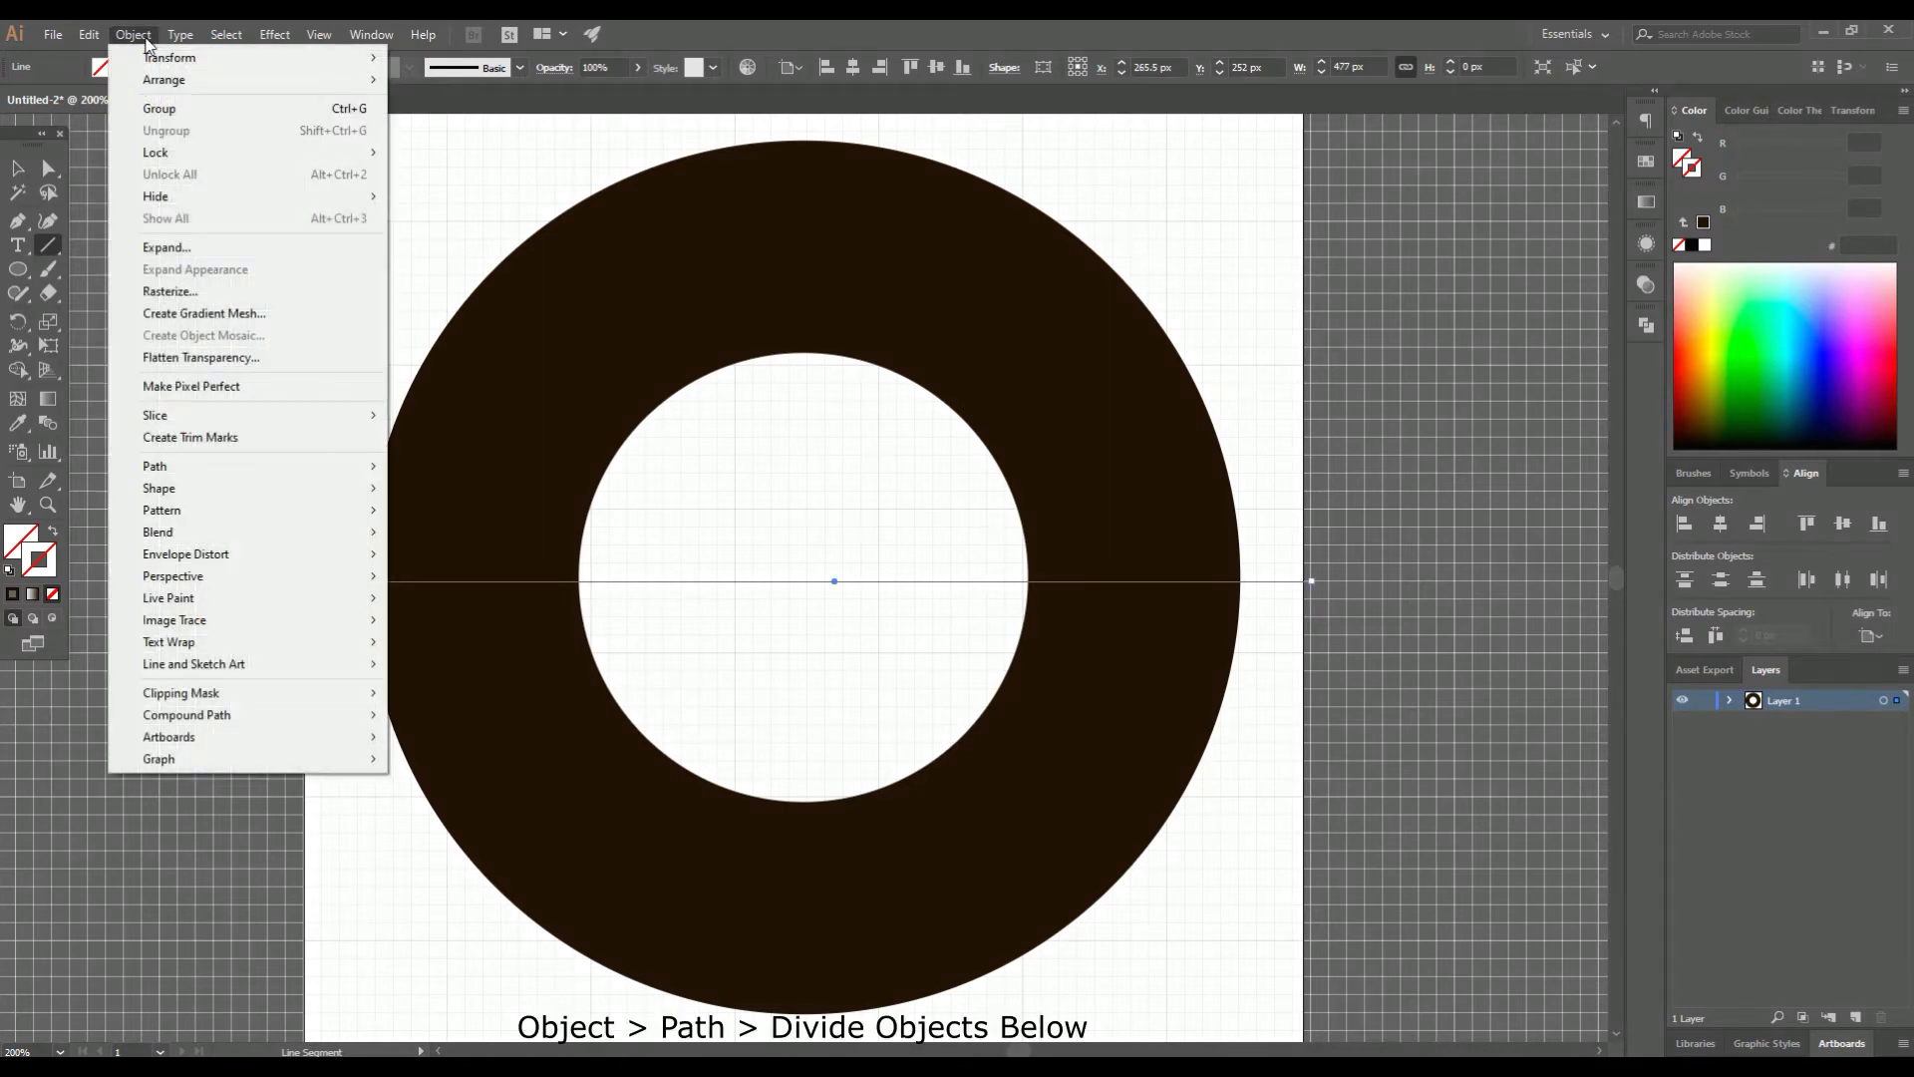
mouse_move(248, 468)
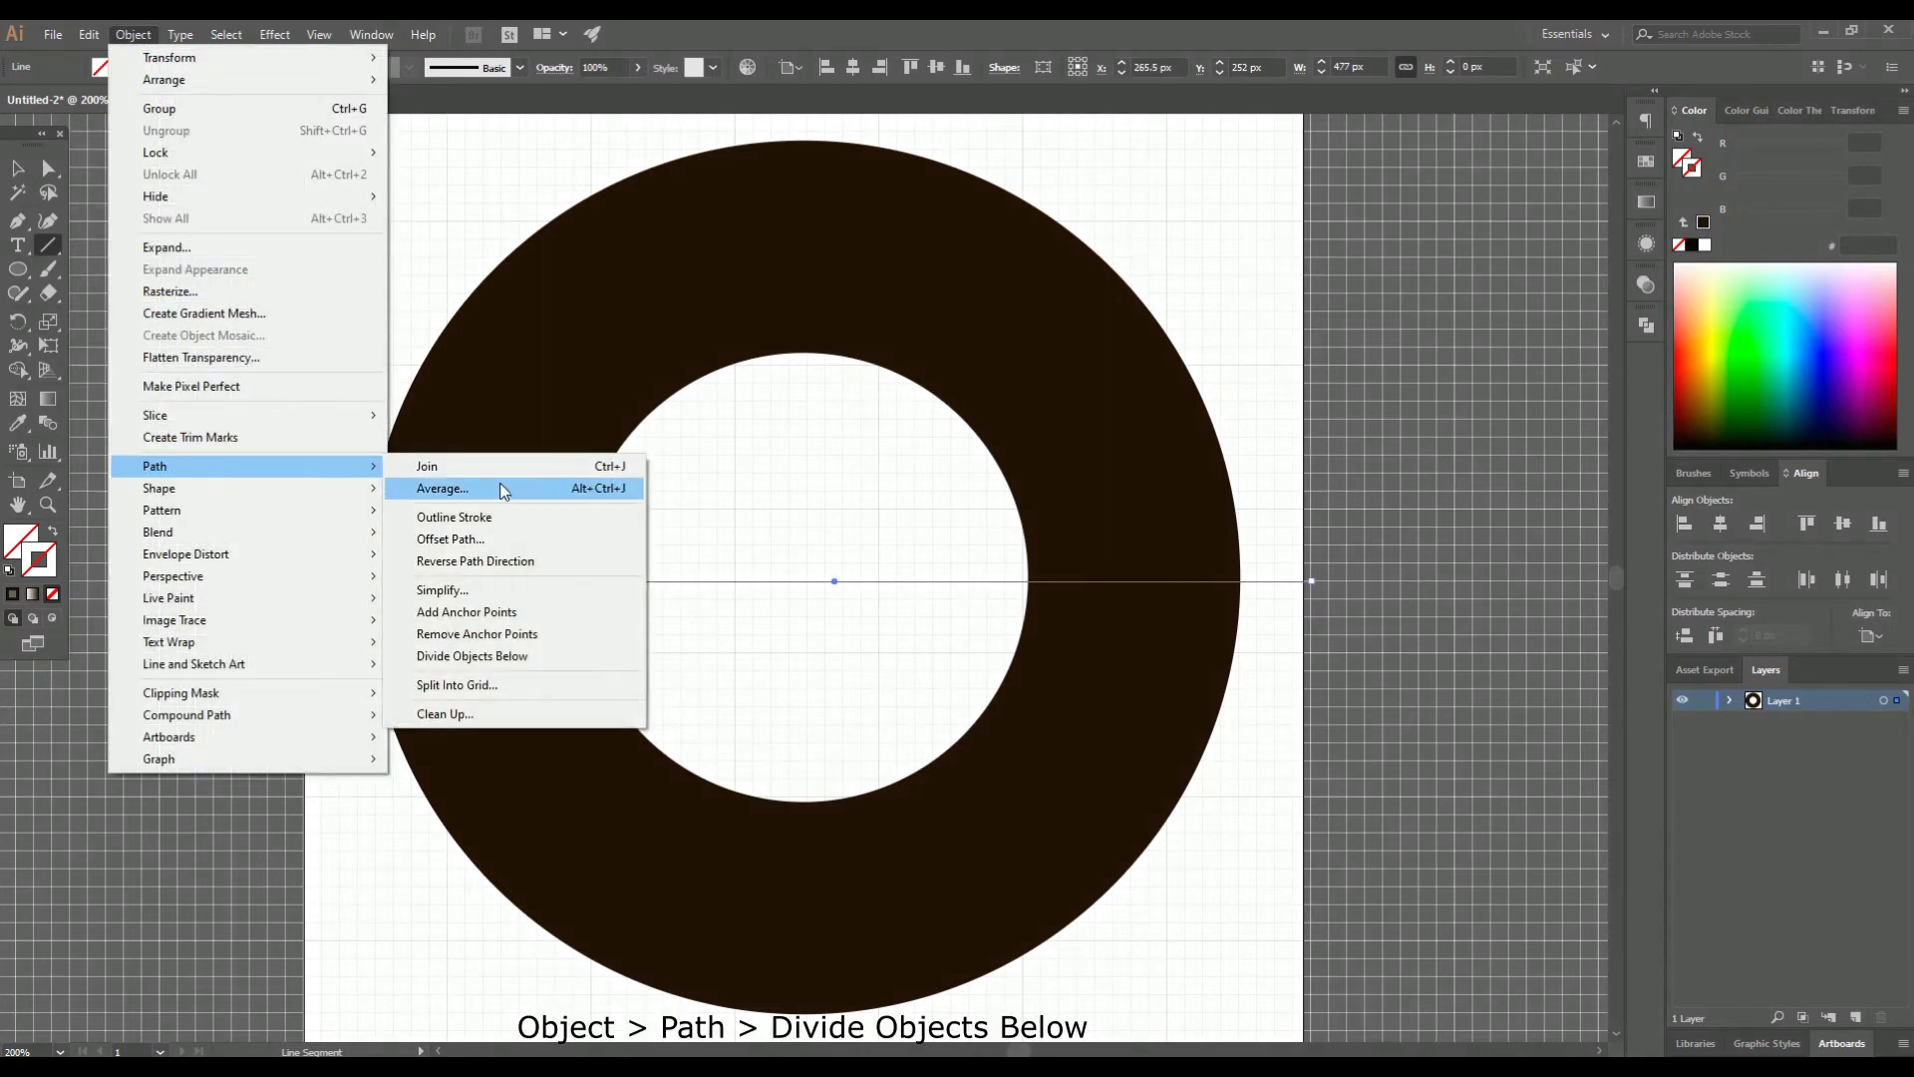
click(539, 656)
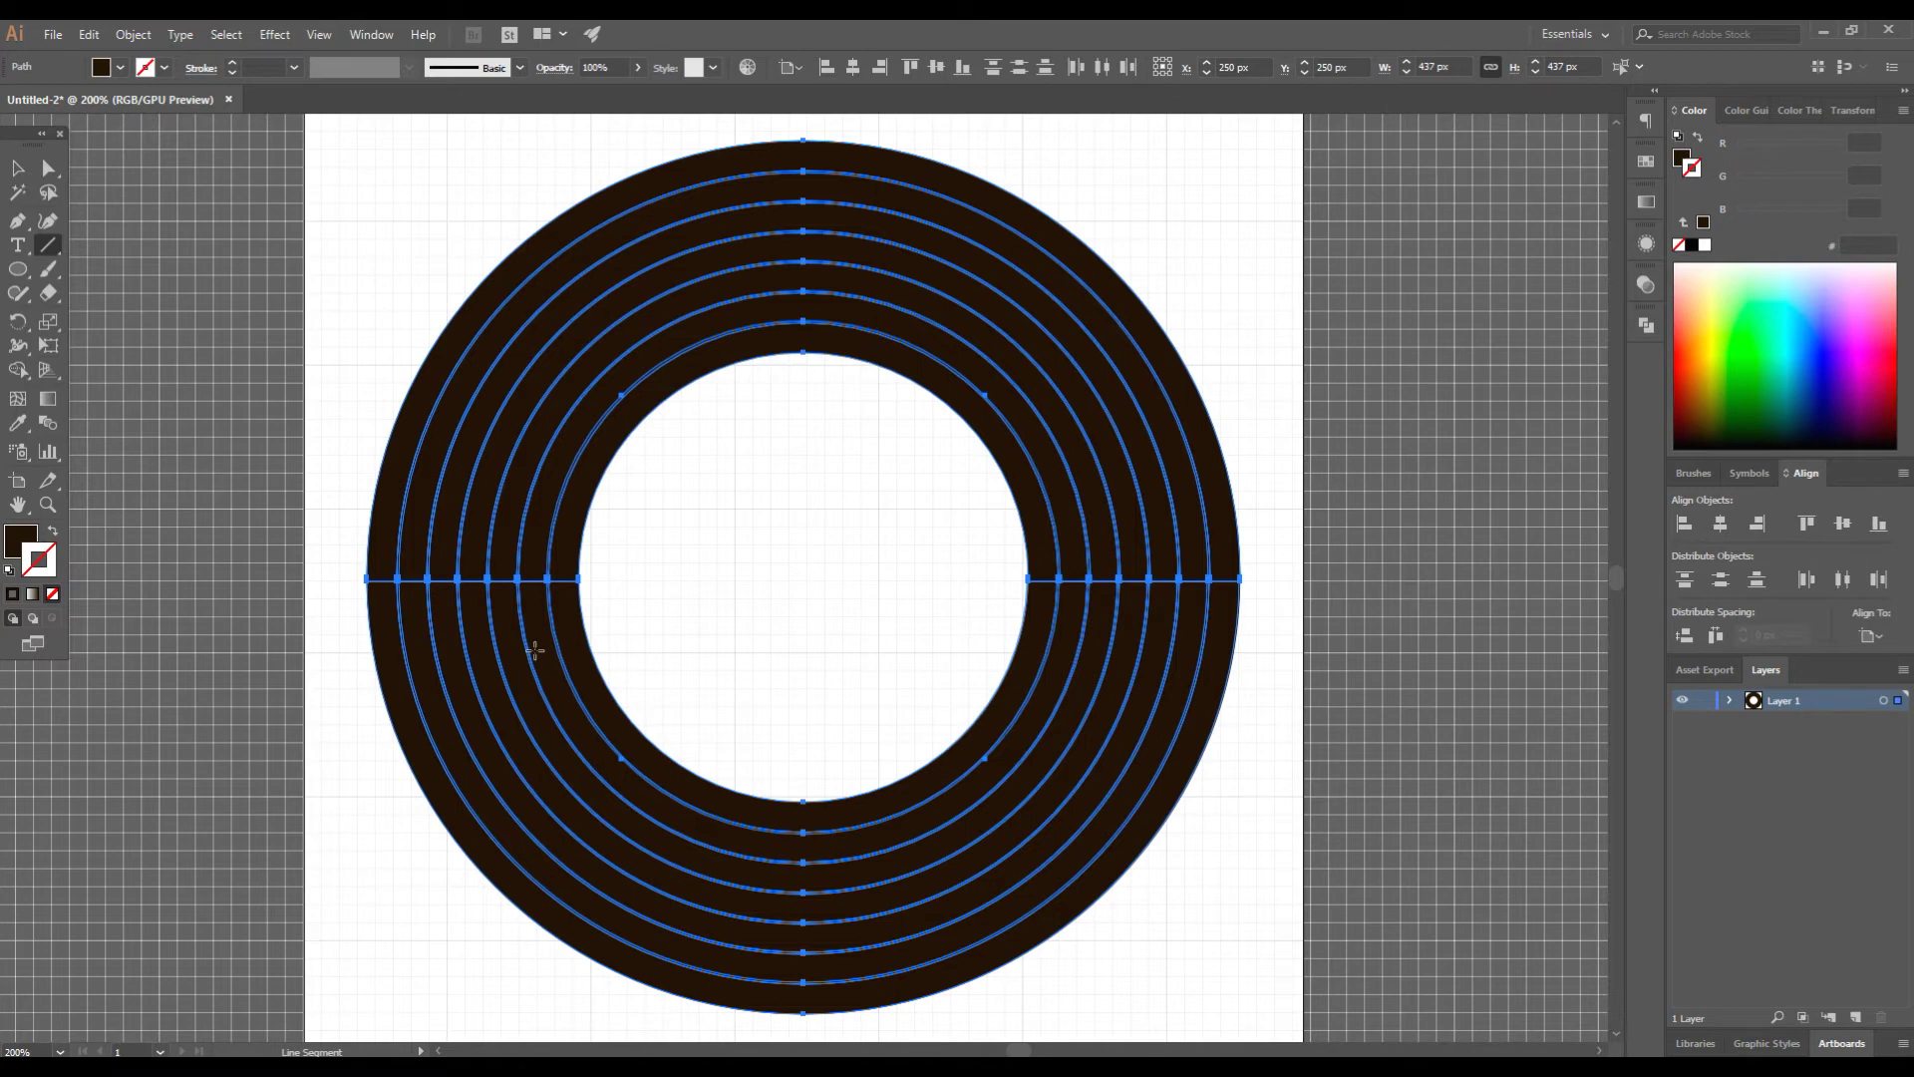
- Delete the lower halves of all the divided rings
click(17, 168)
click(1324, 670)
click(1169, 717)
click(1181, 869)
drag(1180, 870, 933, 750)
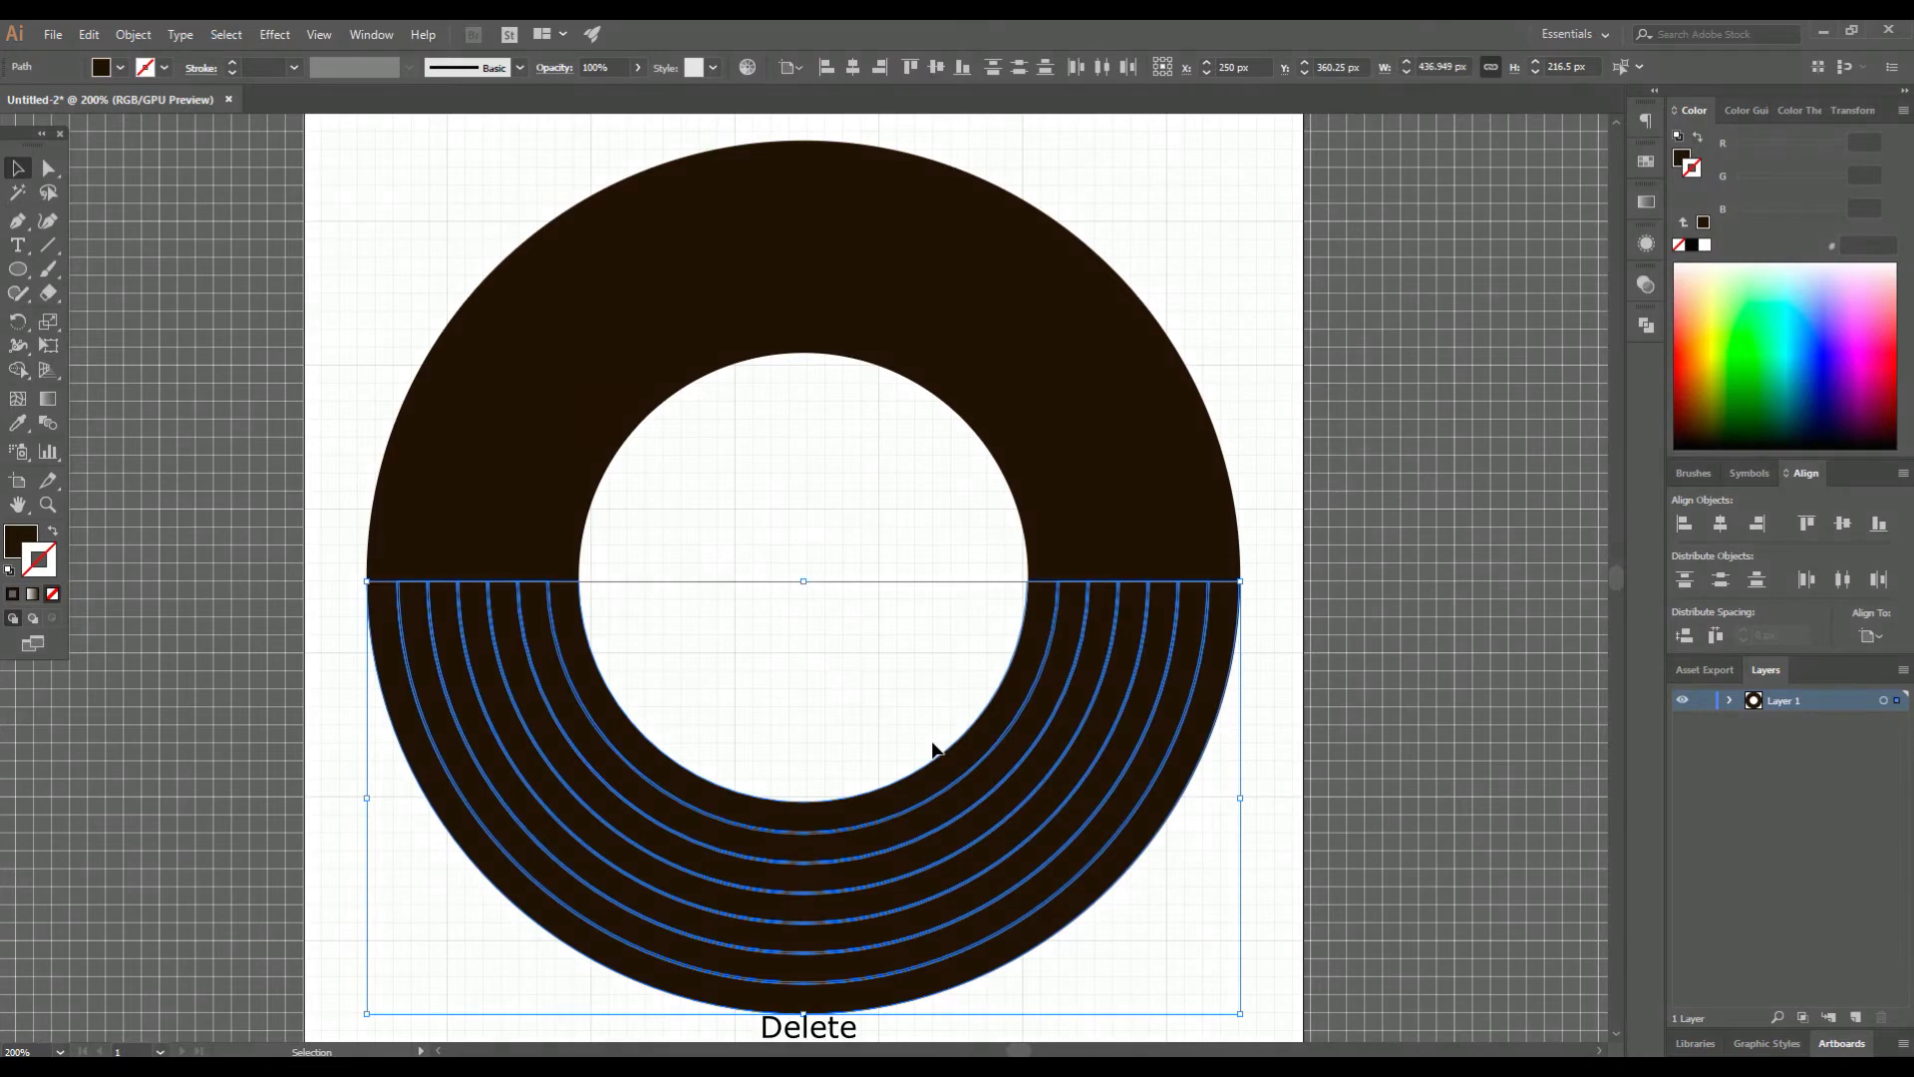
key(Delete)
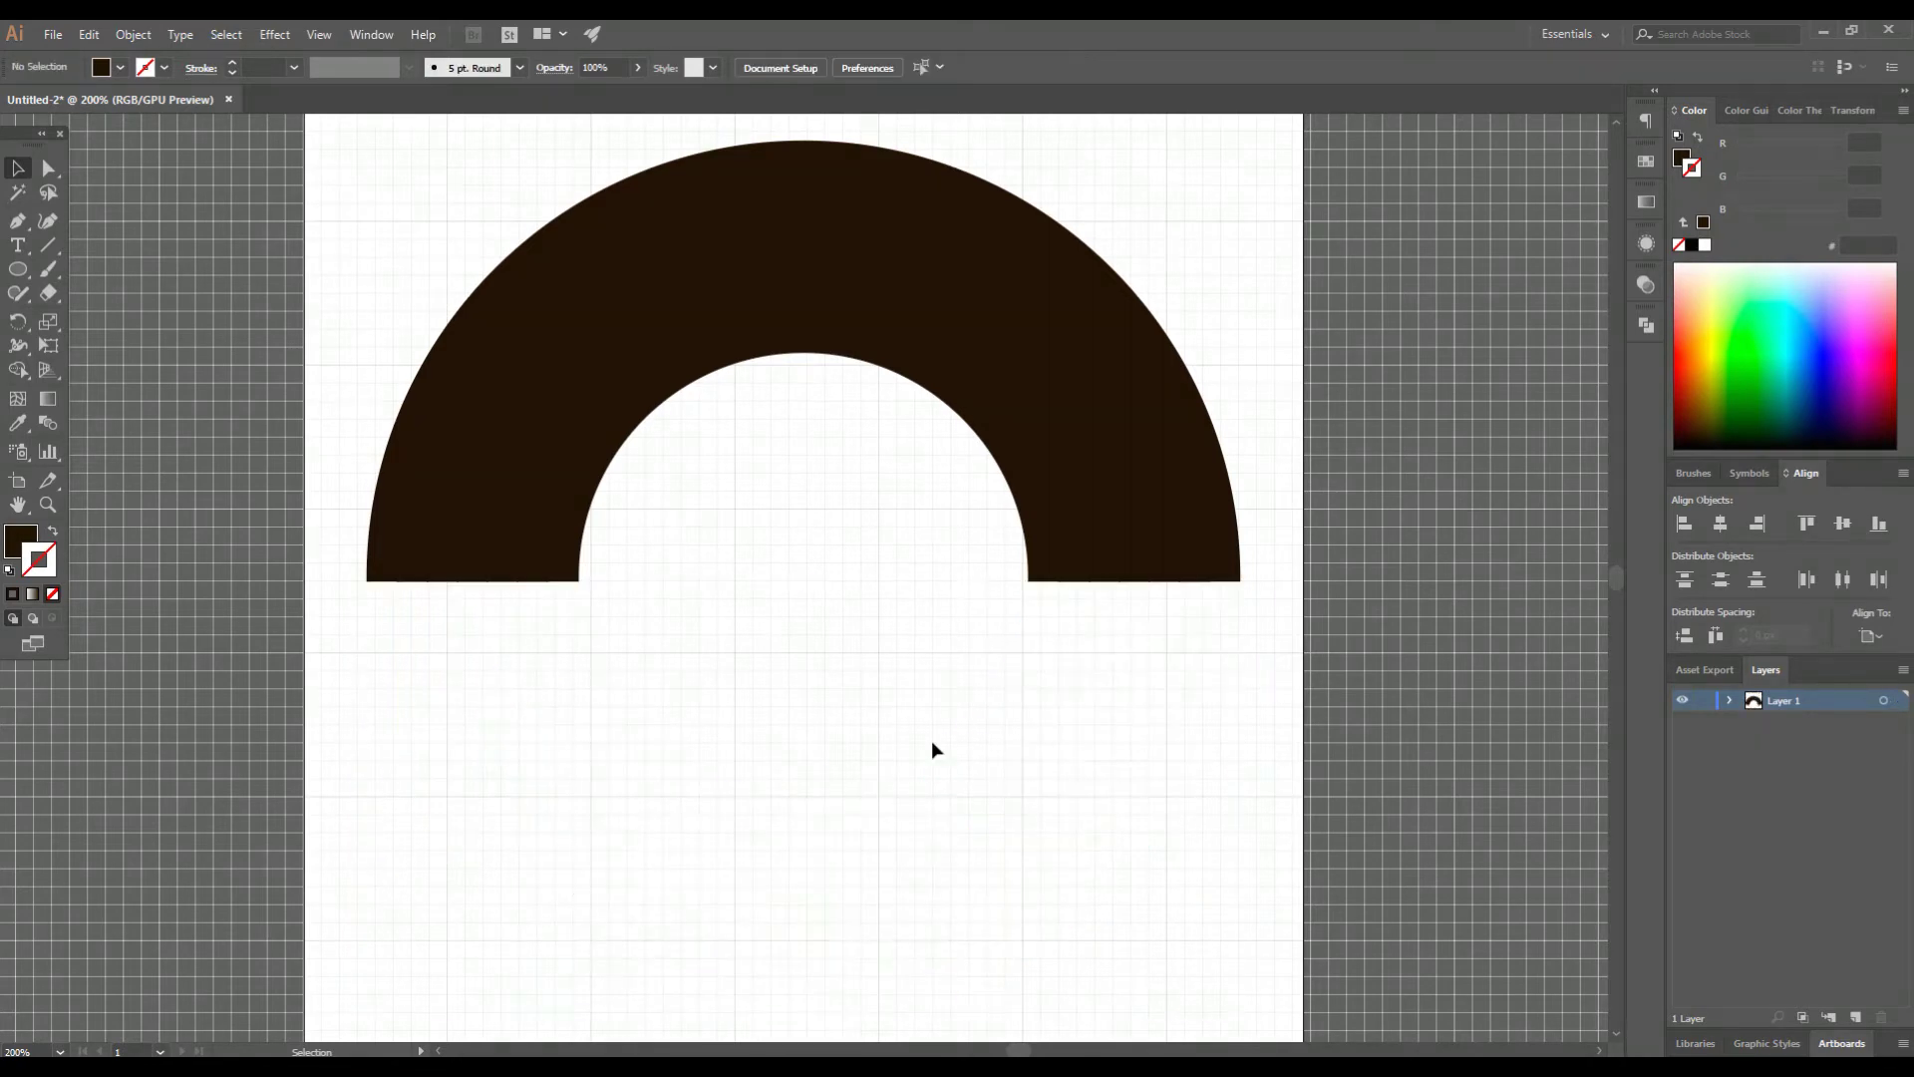
- Draw an 18 px square above the arch's left end, with a second matching square beside it
scroll(1332, 742, up, 2)
scroll(1332, 748, up, 2)
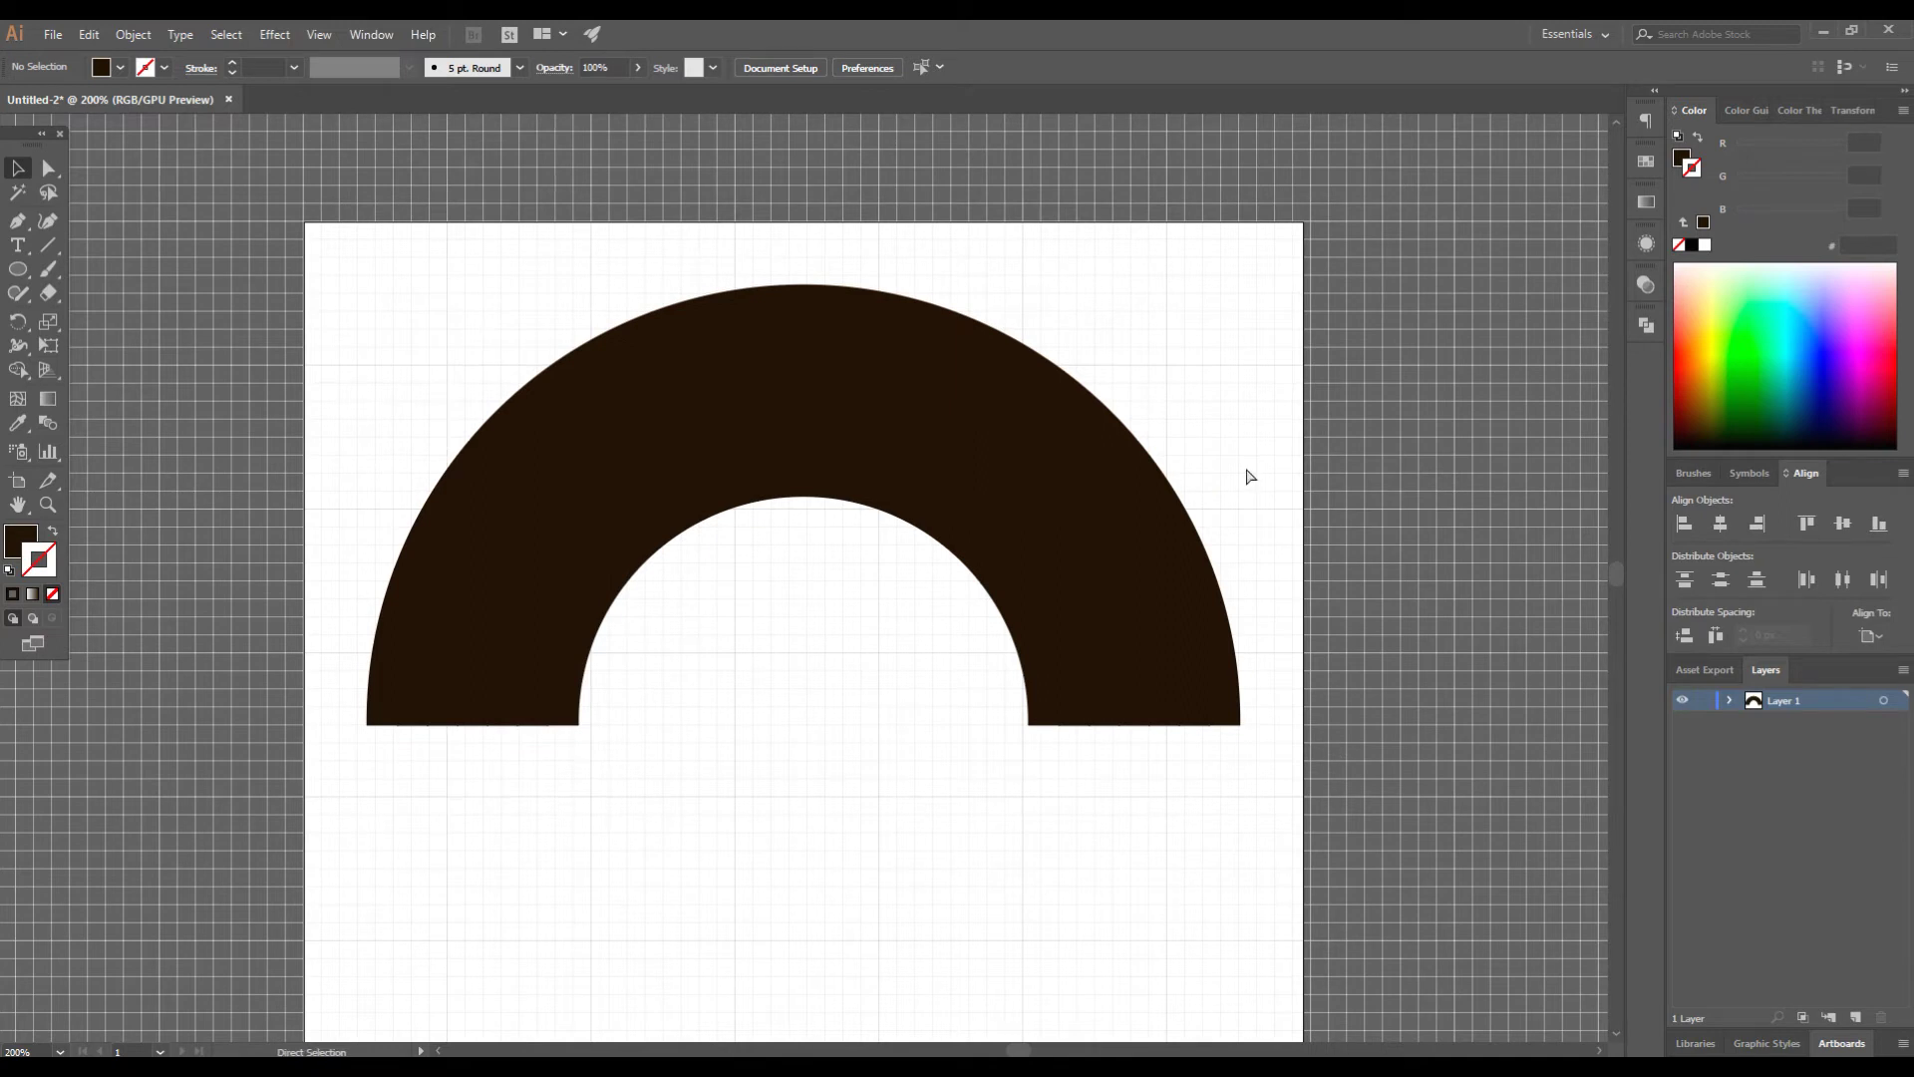
key(ctrl+plus)
scroll(1561, 572, up, 2)
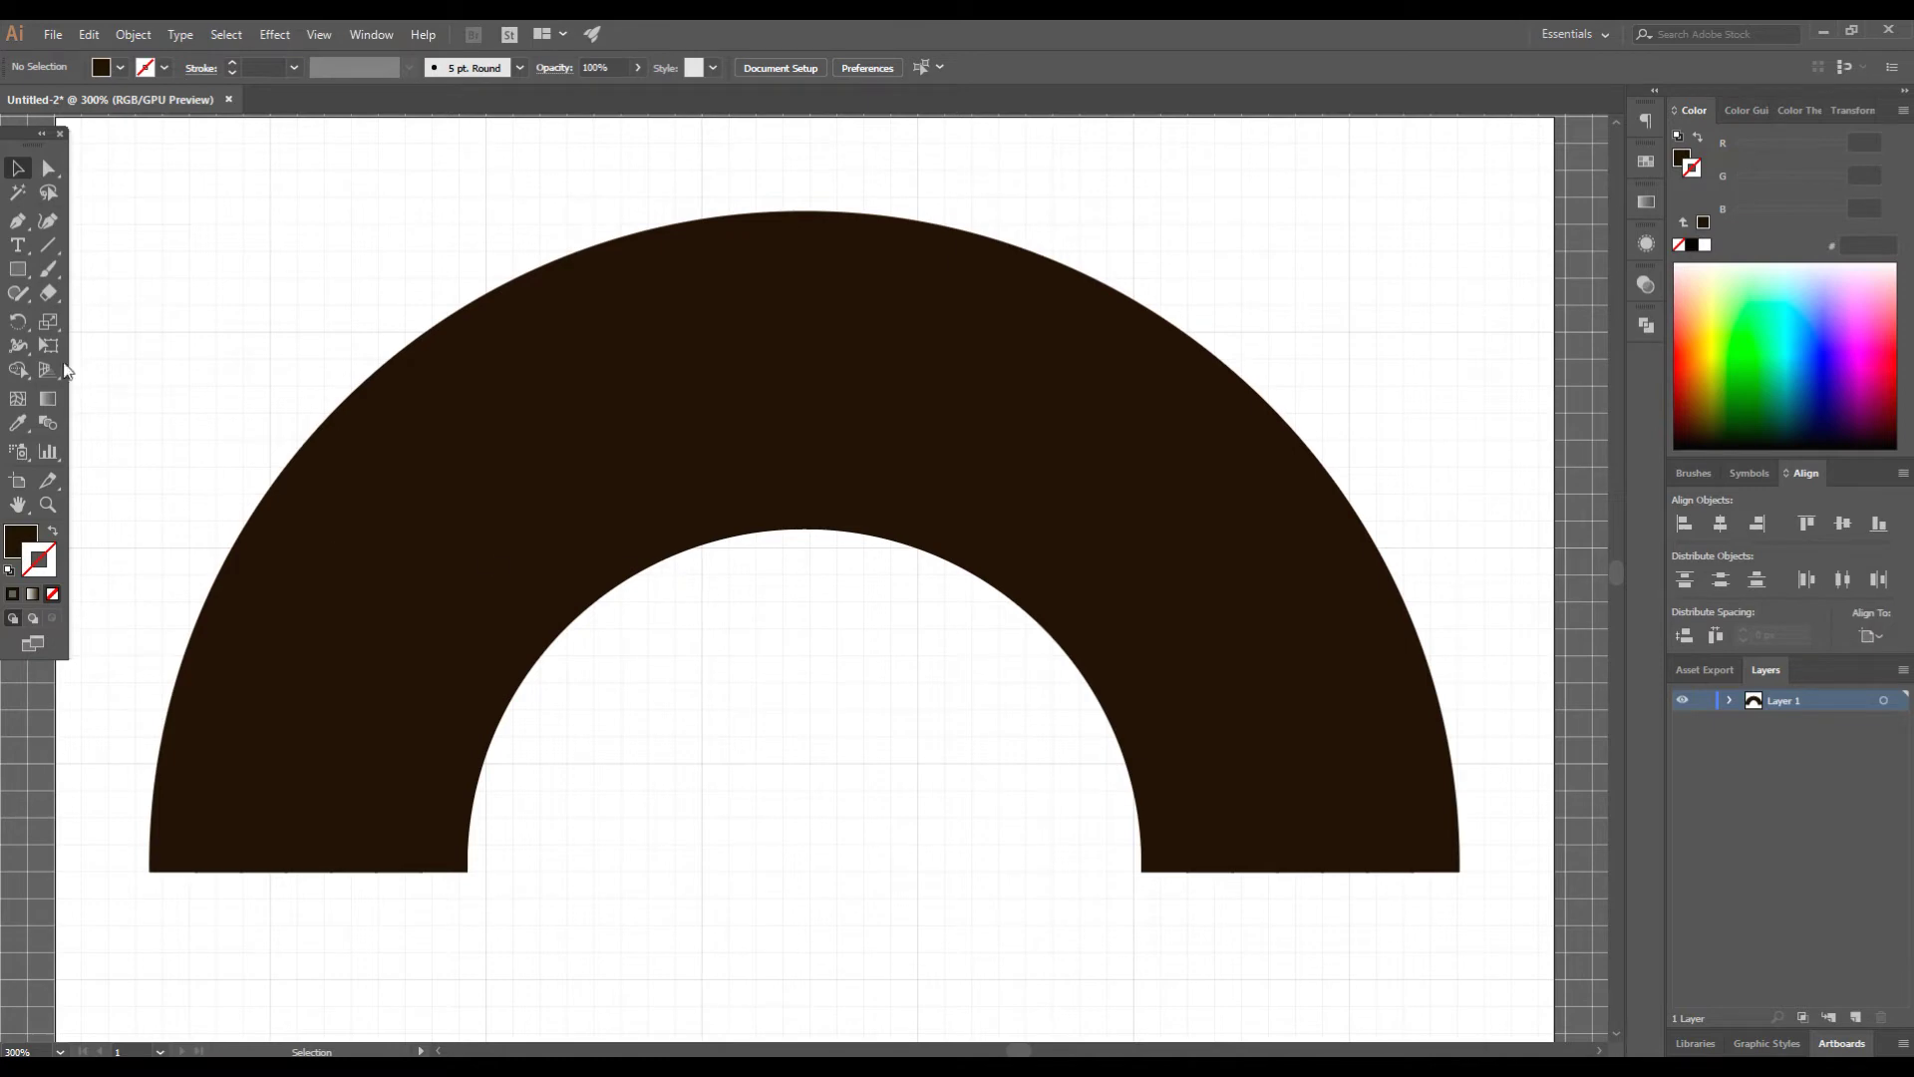
key(m)
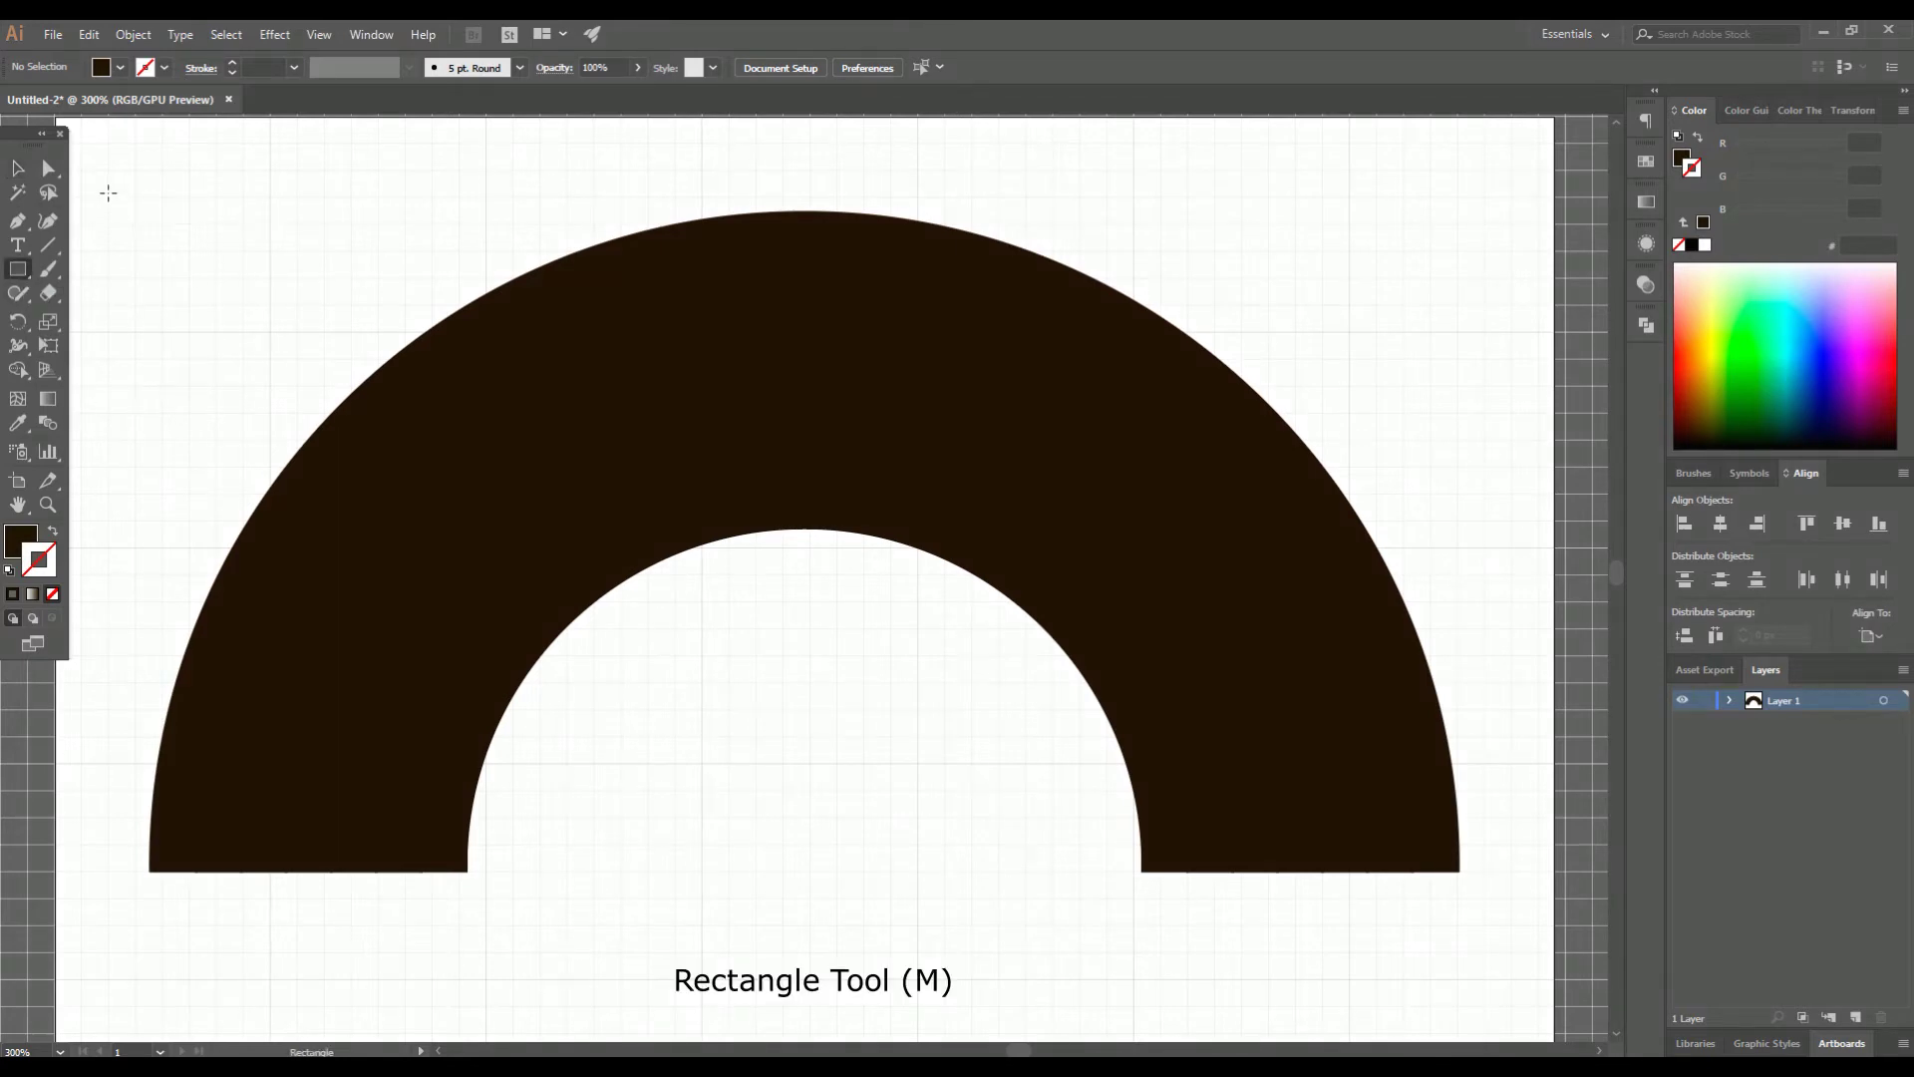
drag(108, 170, 245, 225)
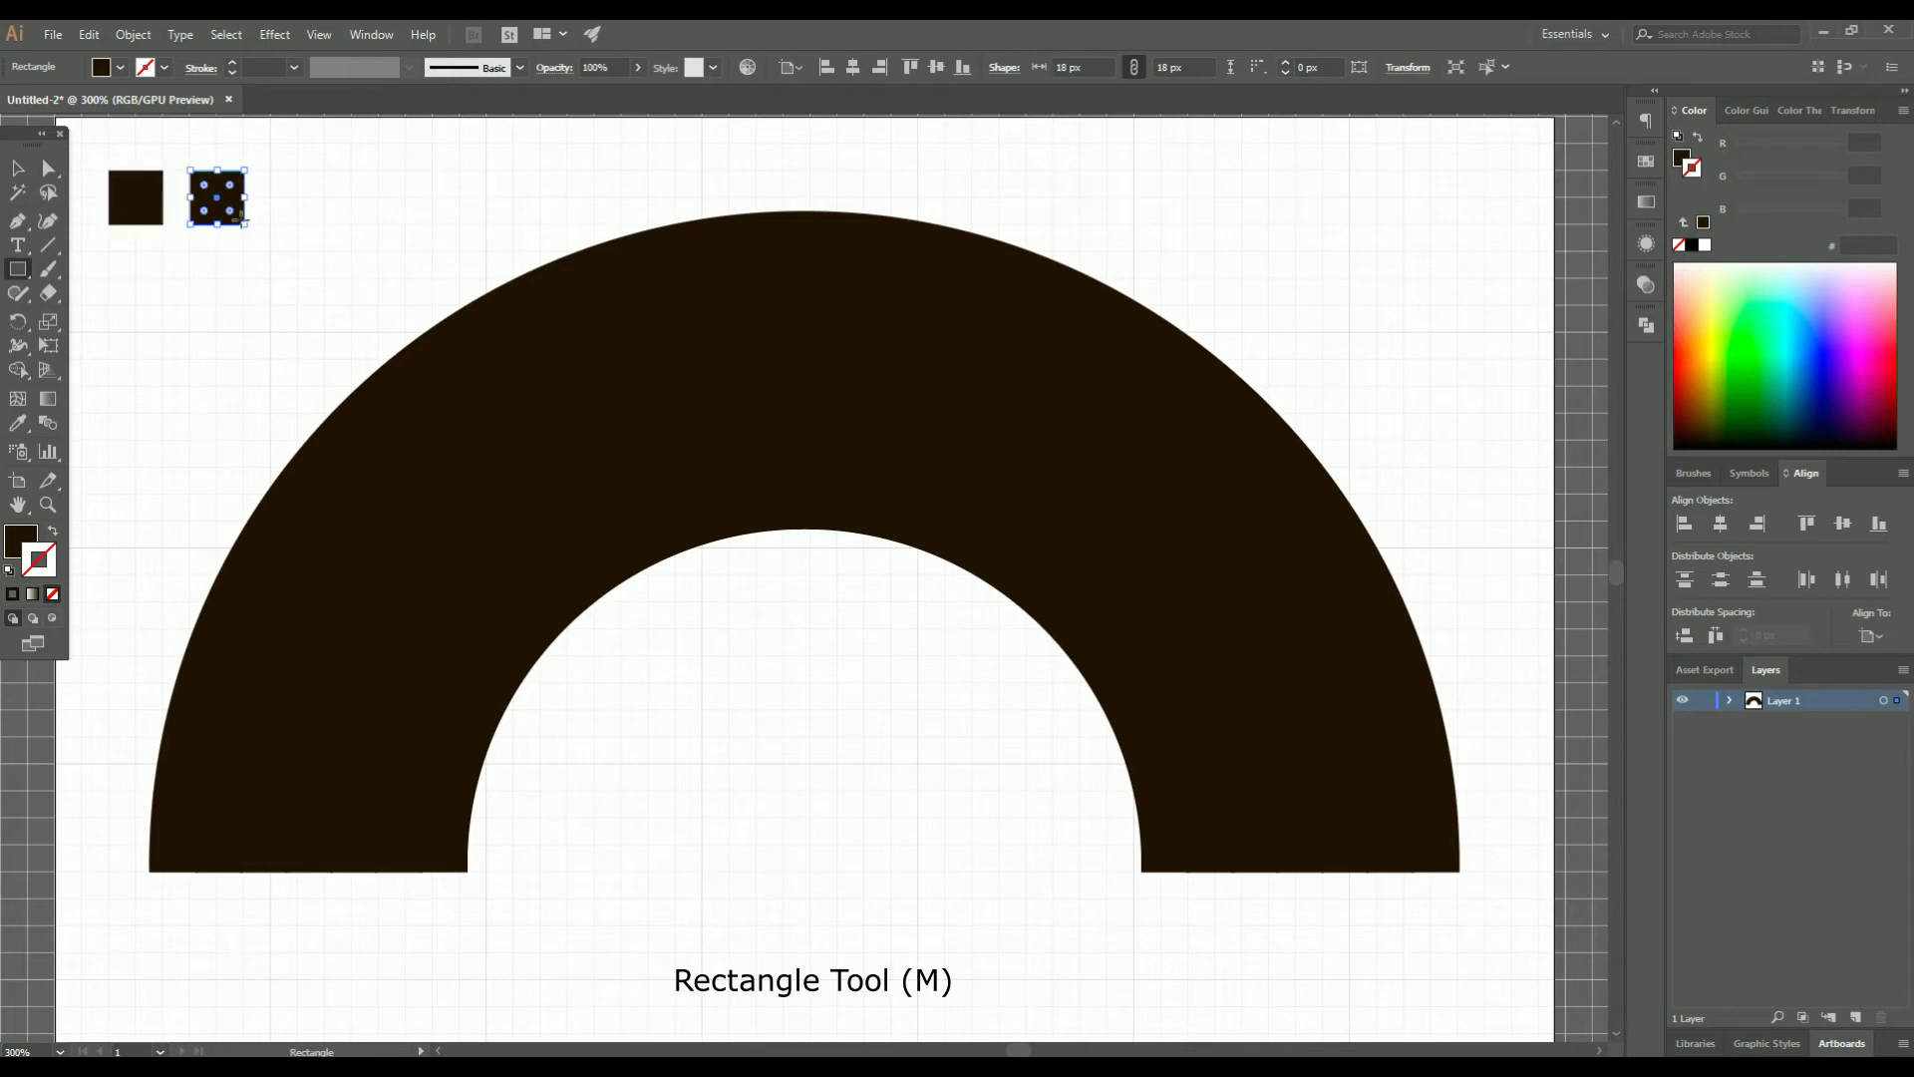
- Duplicate the small squares to build an evenly spaced horizontal row of seven, and clear the selection
click(18, 167)
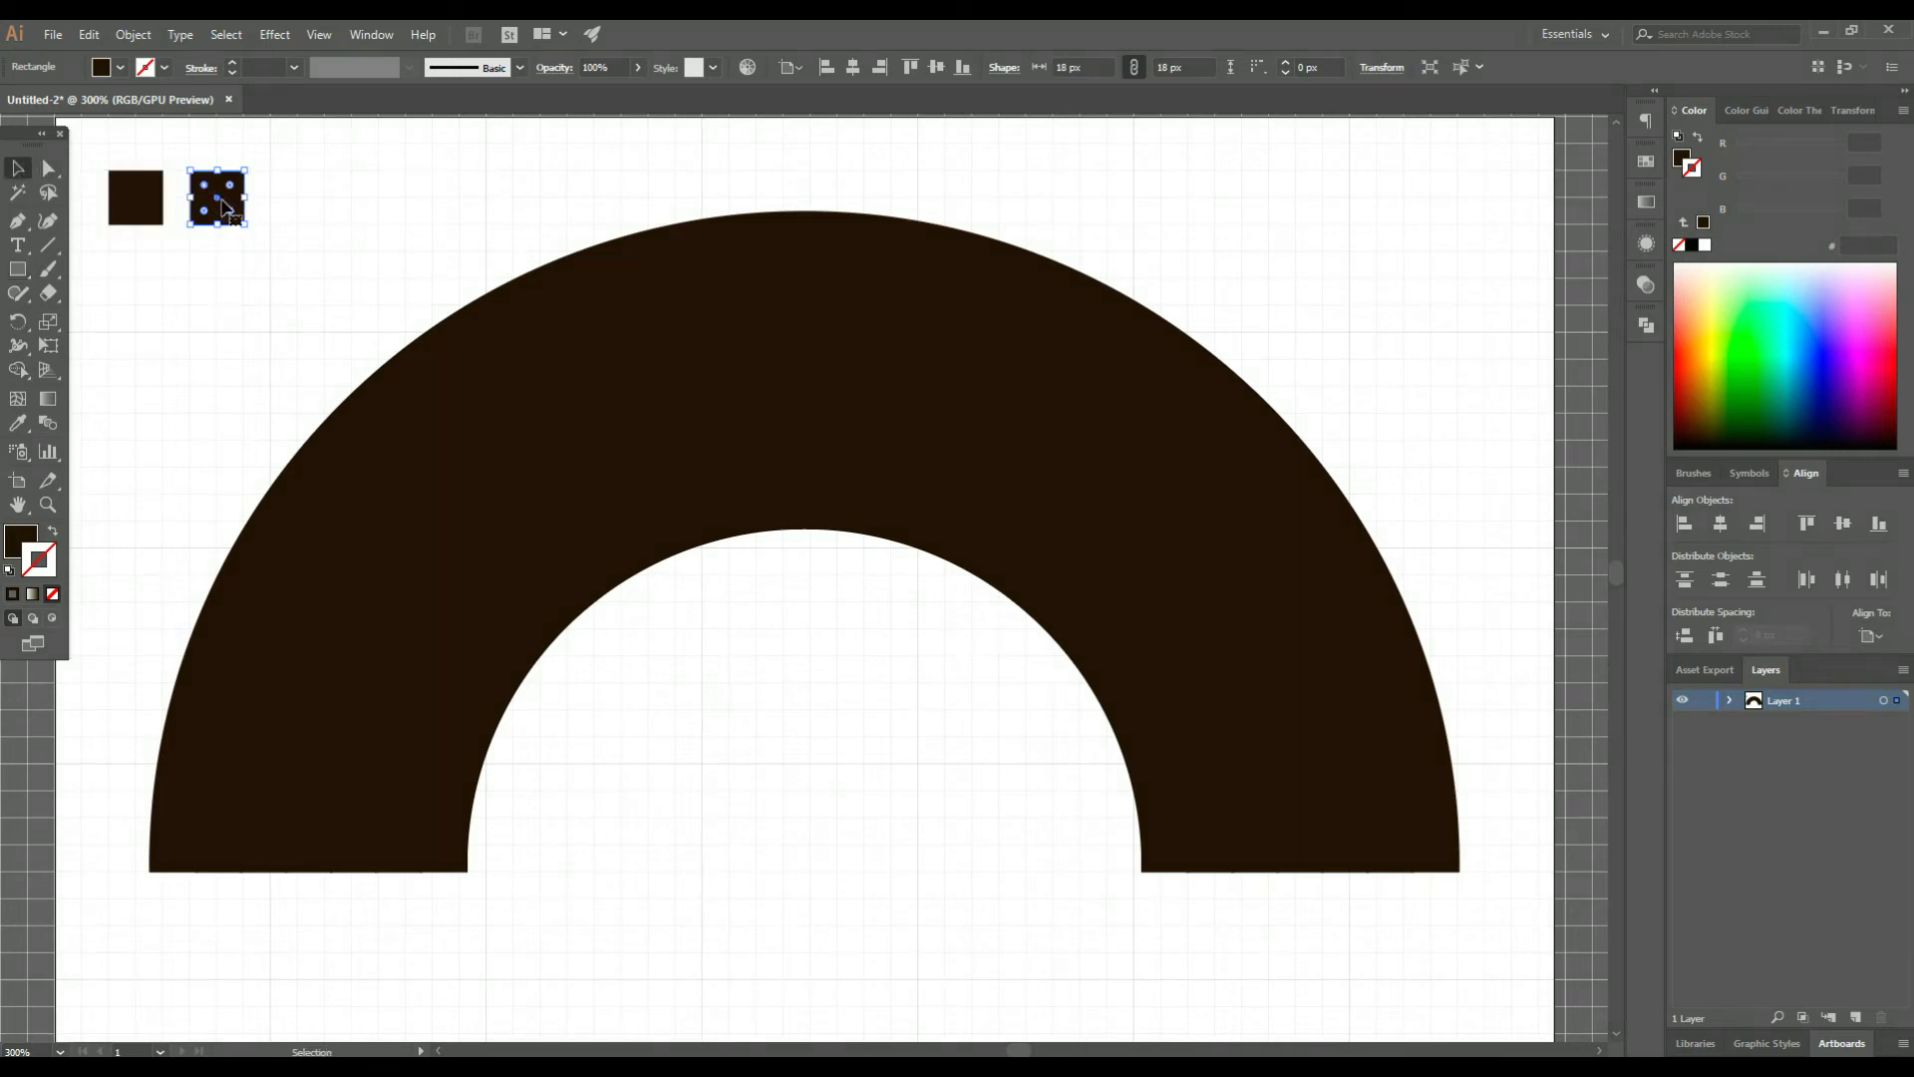
drag(221, 206, 302, 207)
drag(302, 207, 553, 193)
shift+click(384, 200)
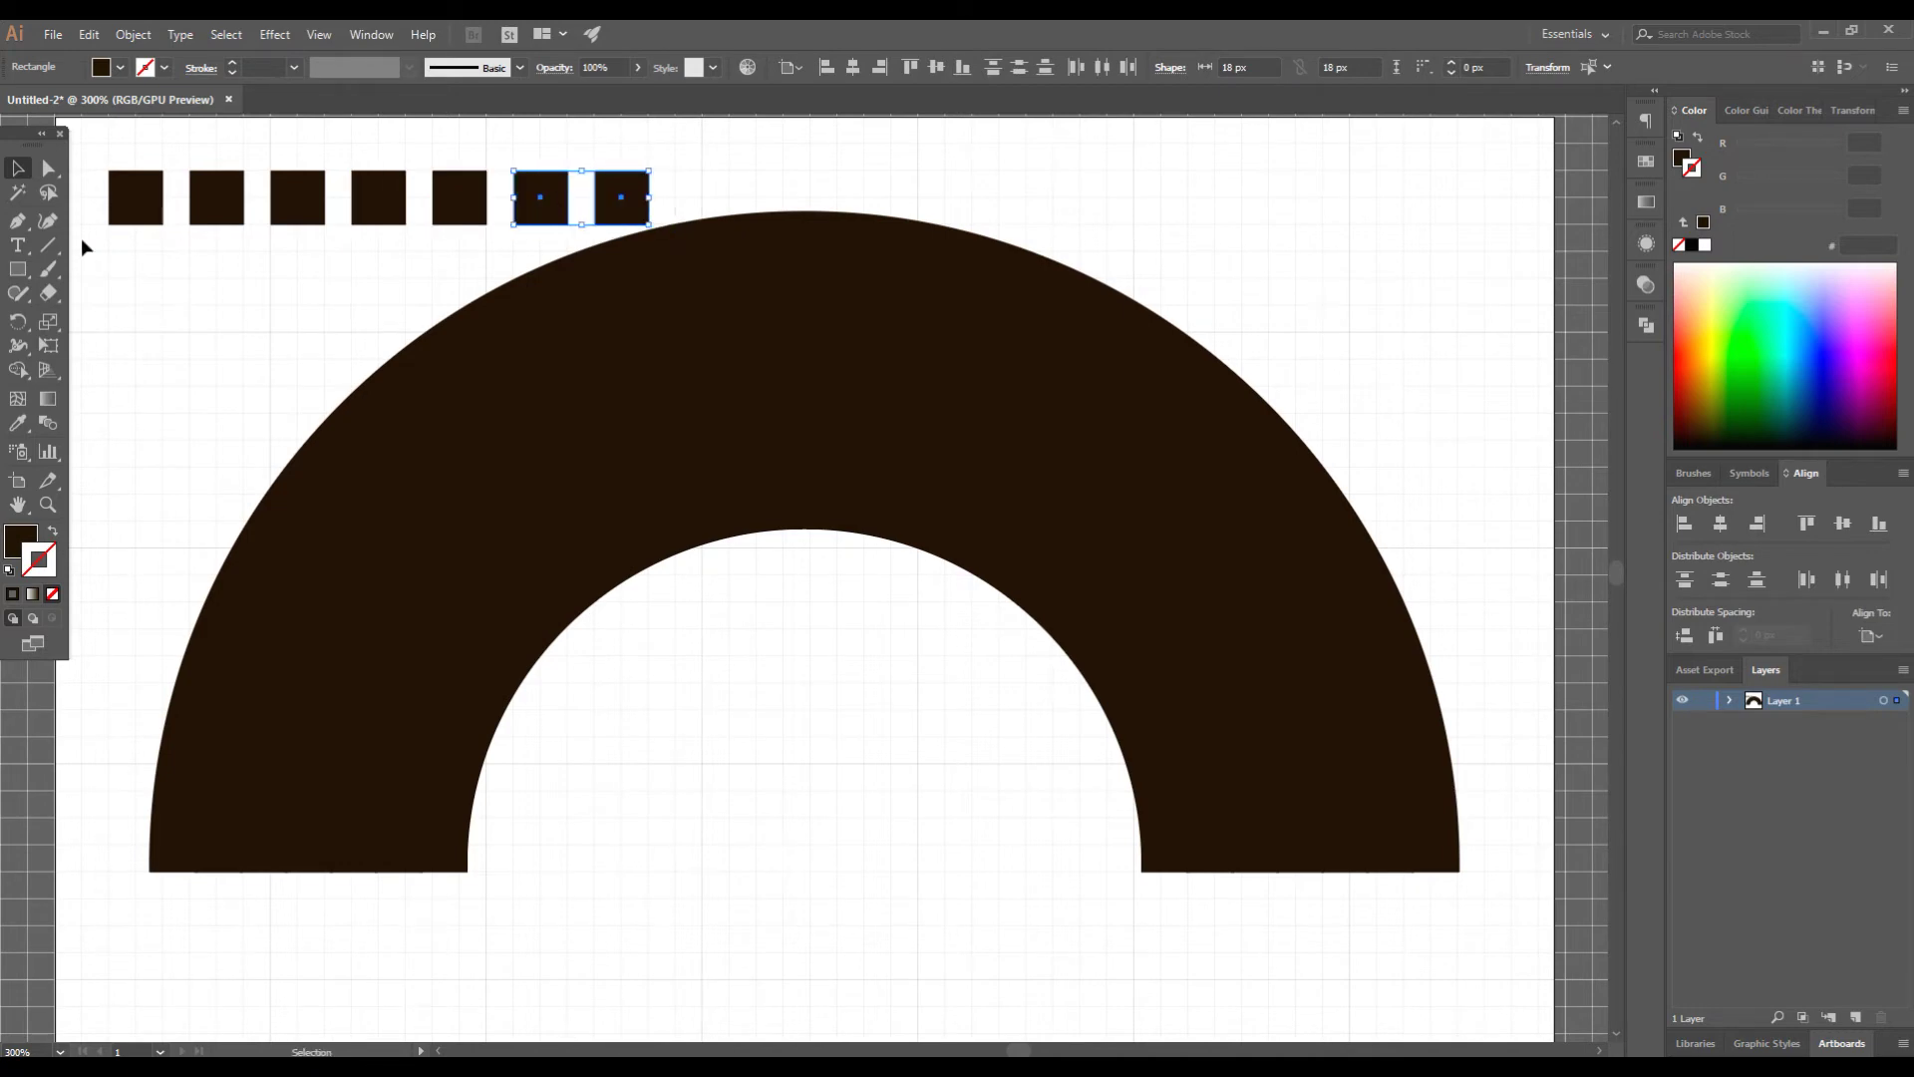
click(245, 293)
- Fill the first square in the row with red #ff0000
click(137, 217)
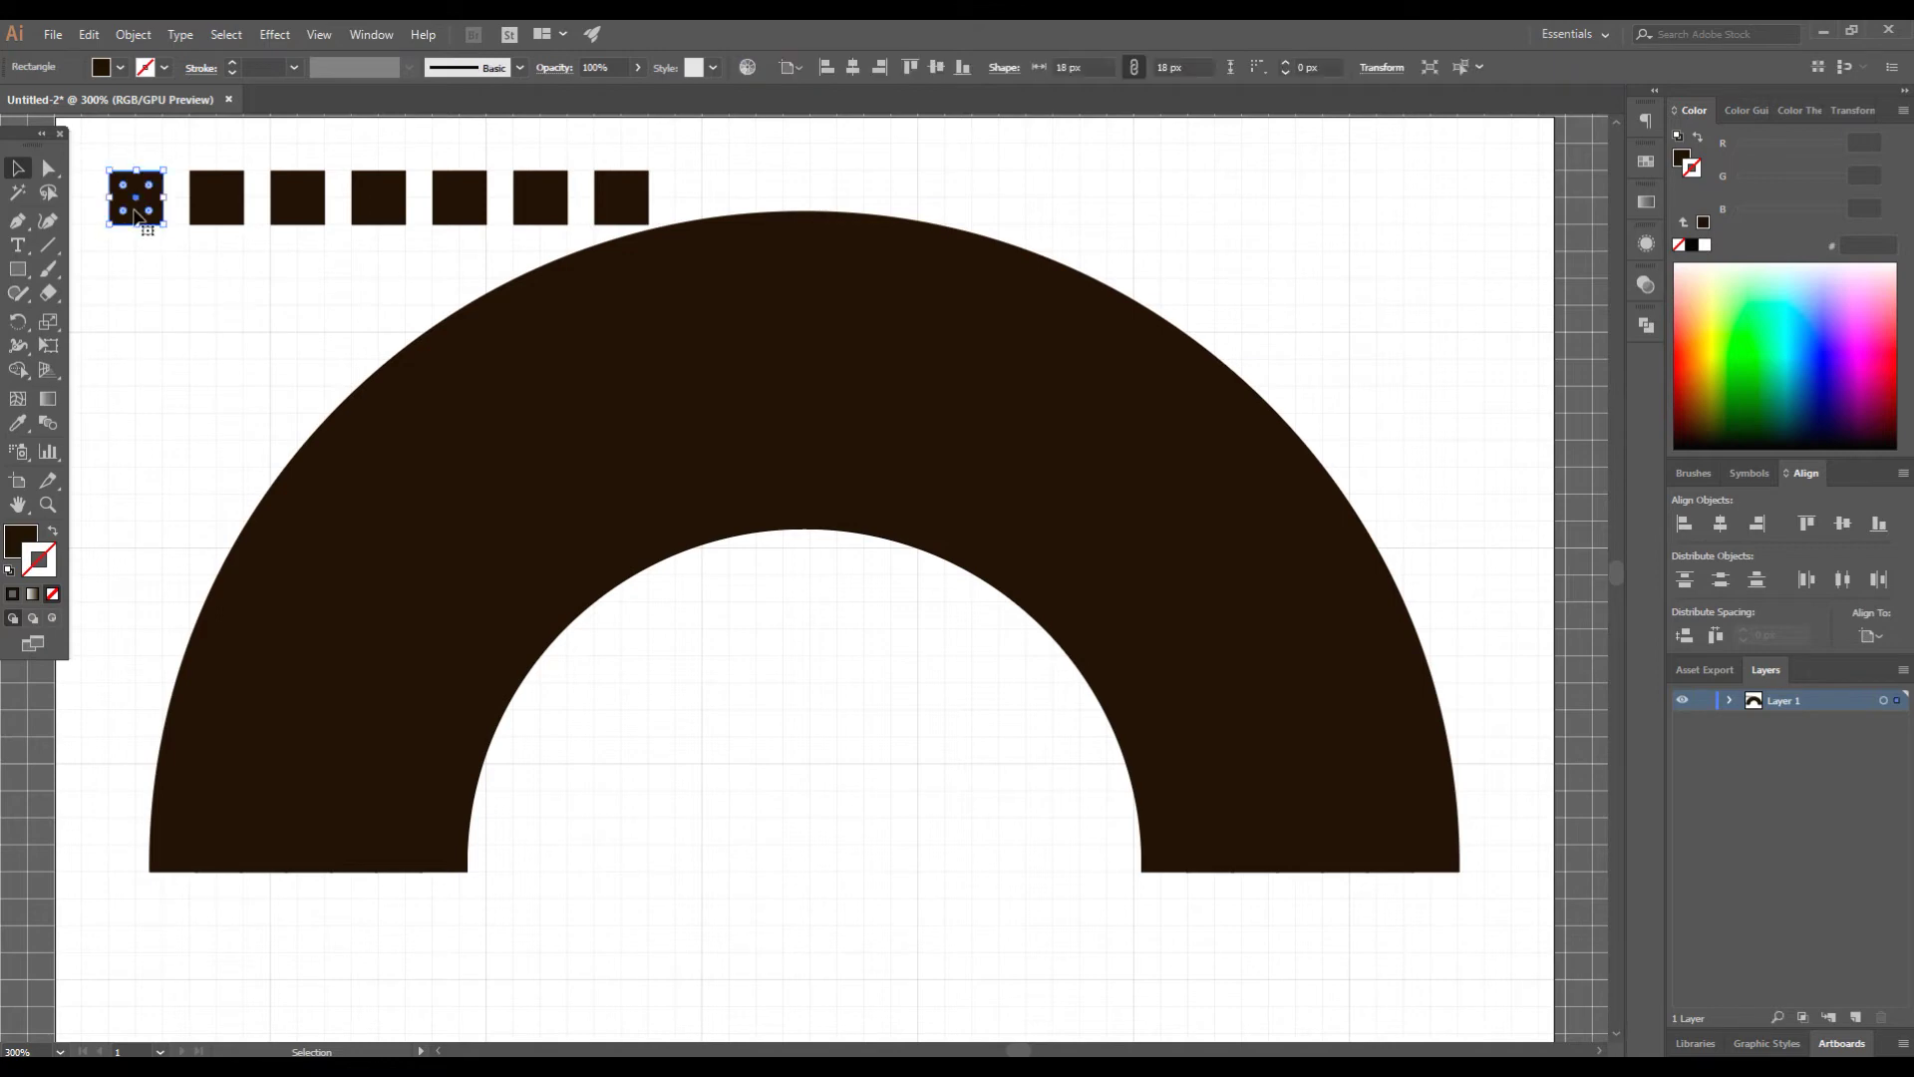
click(17, 547)
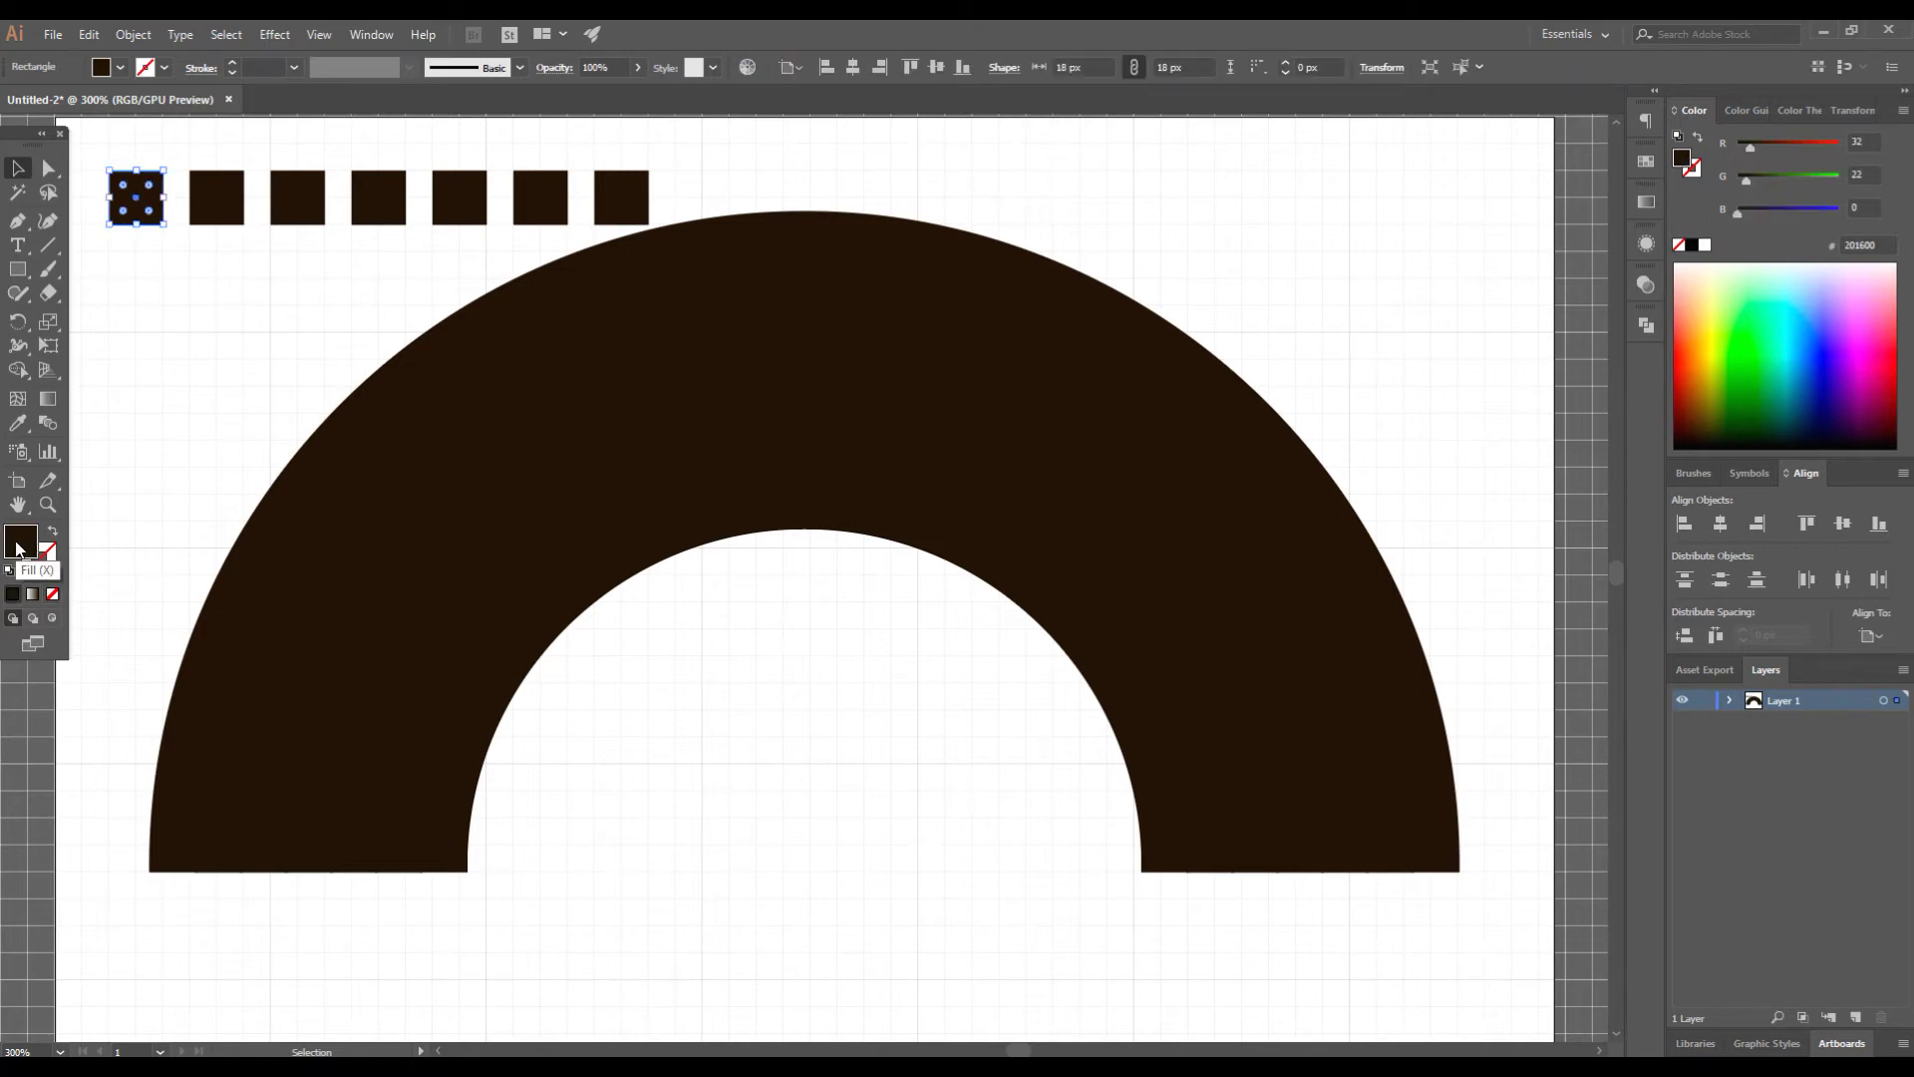
double_click(17, 546)
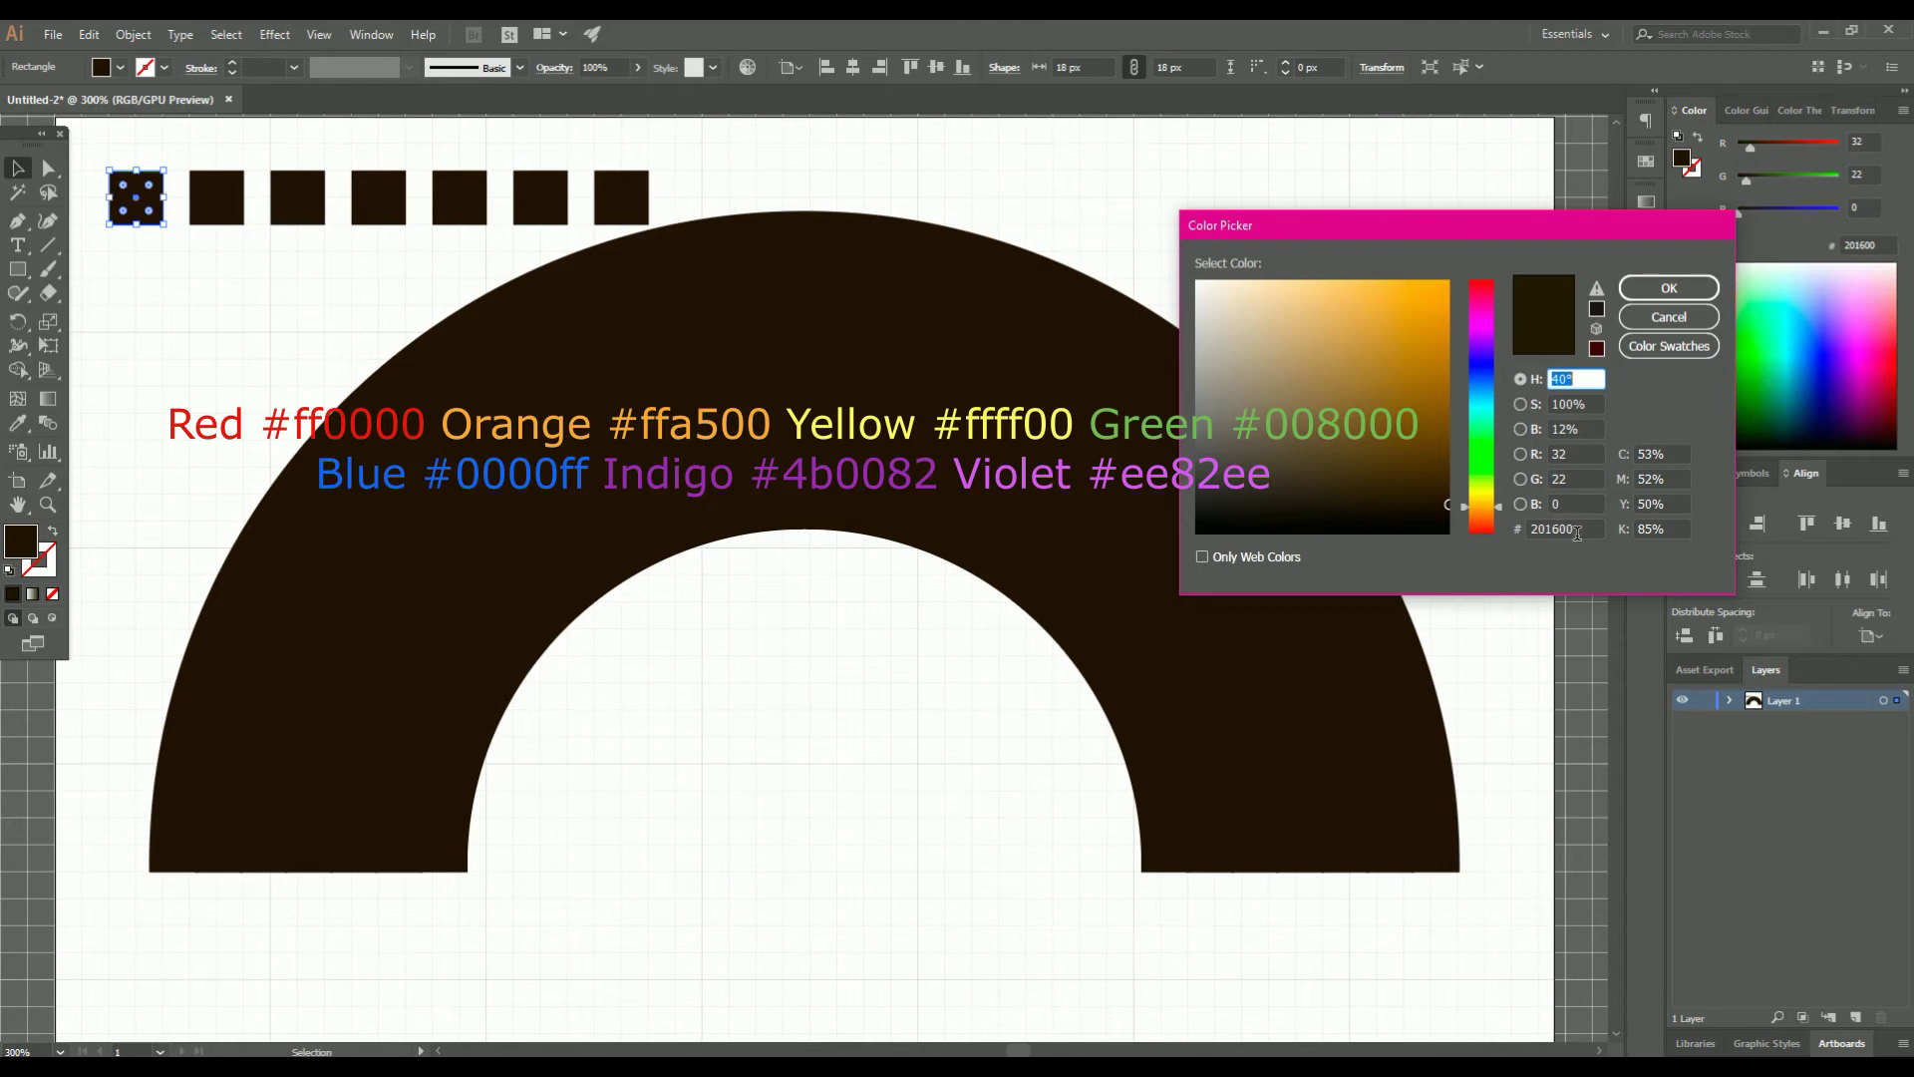
drag(1583, 533, 1532, 536)
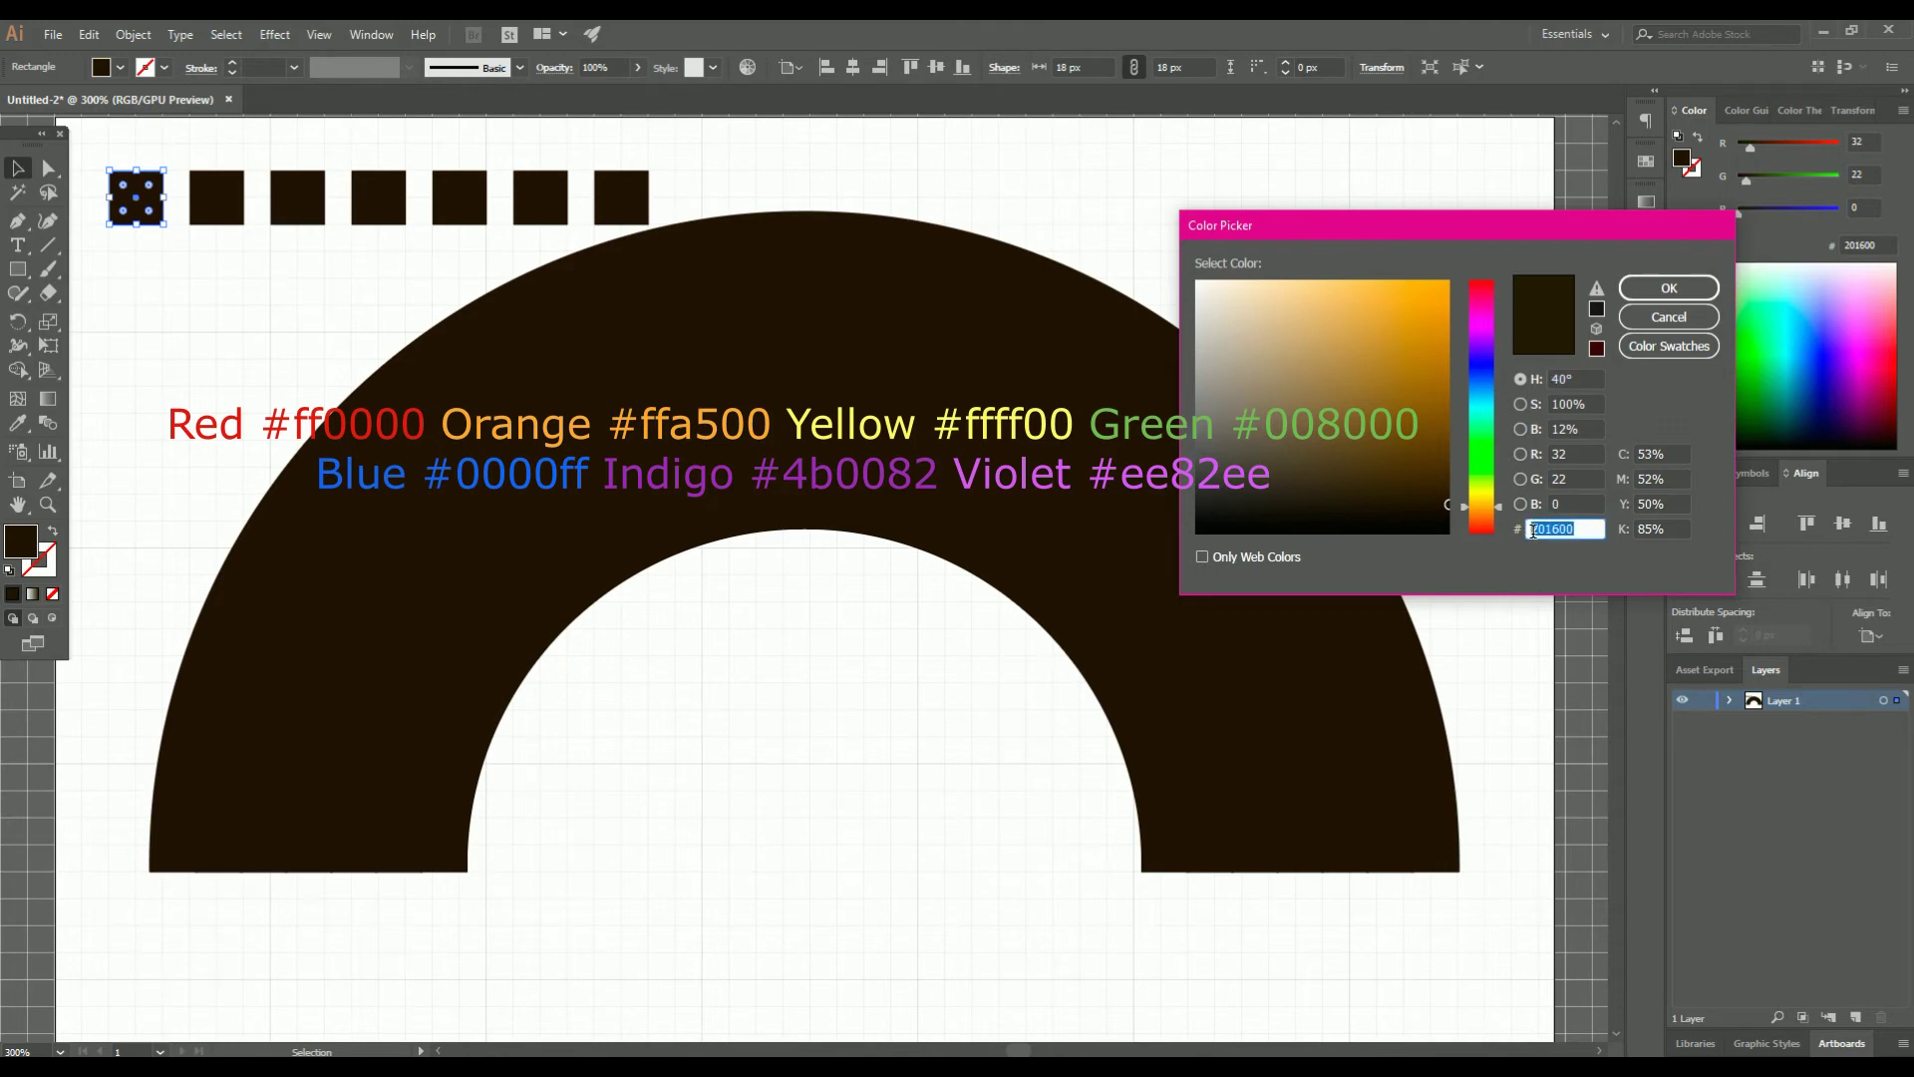
text(ff0000)
click(1651, 285)
- Fill the second square with orange #ffa500
click(219, 214)
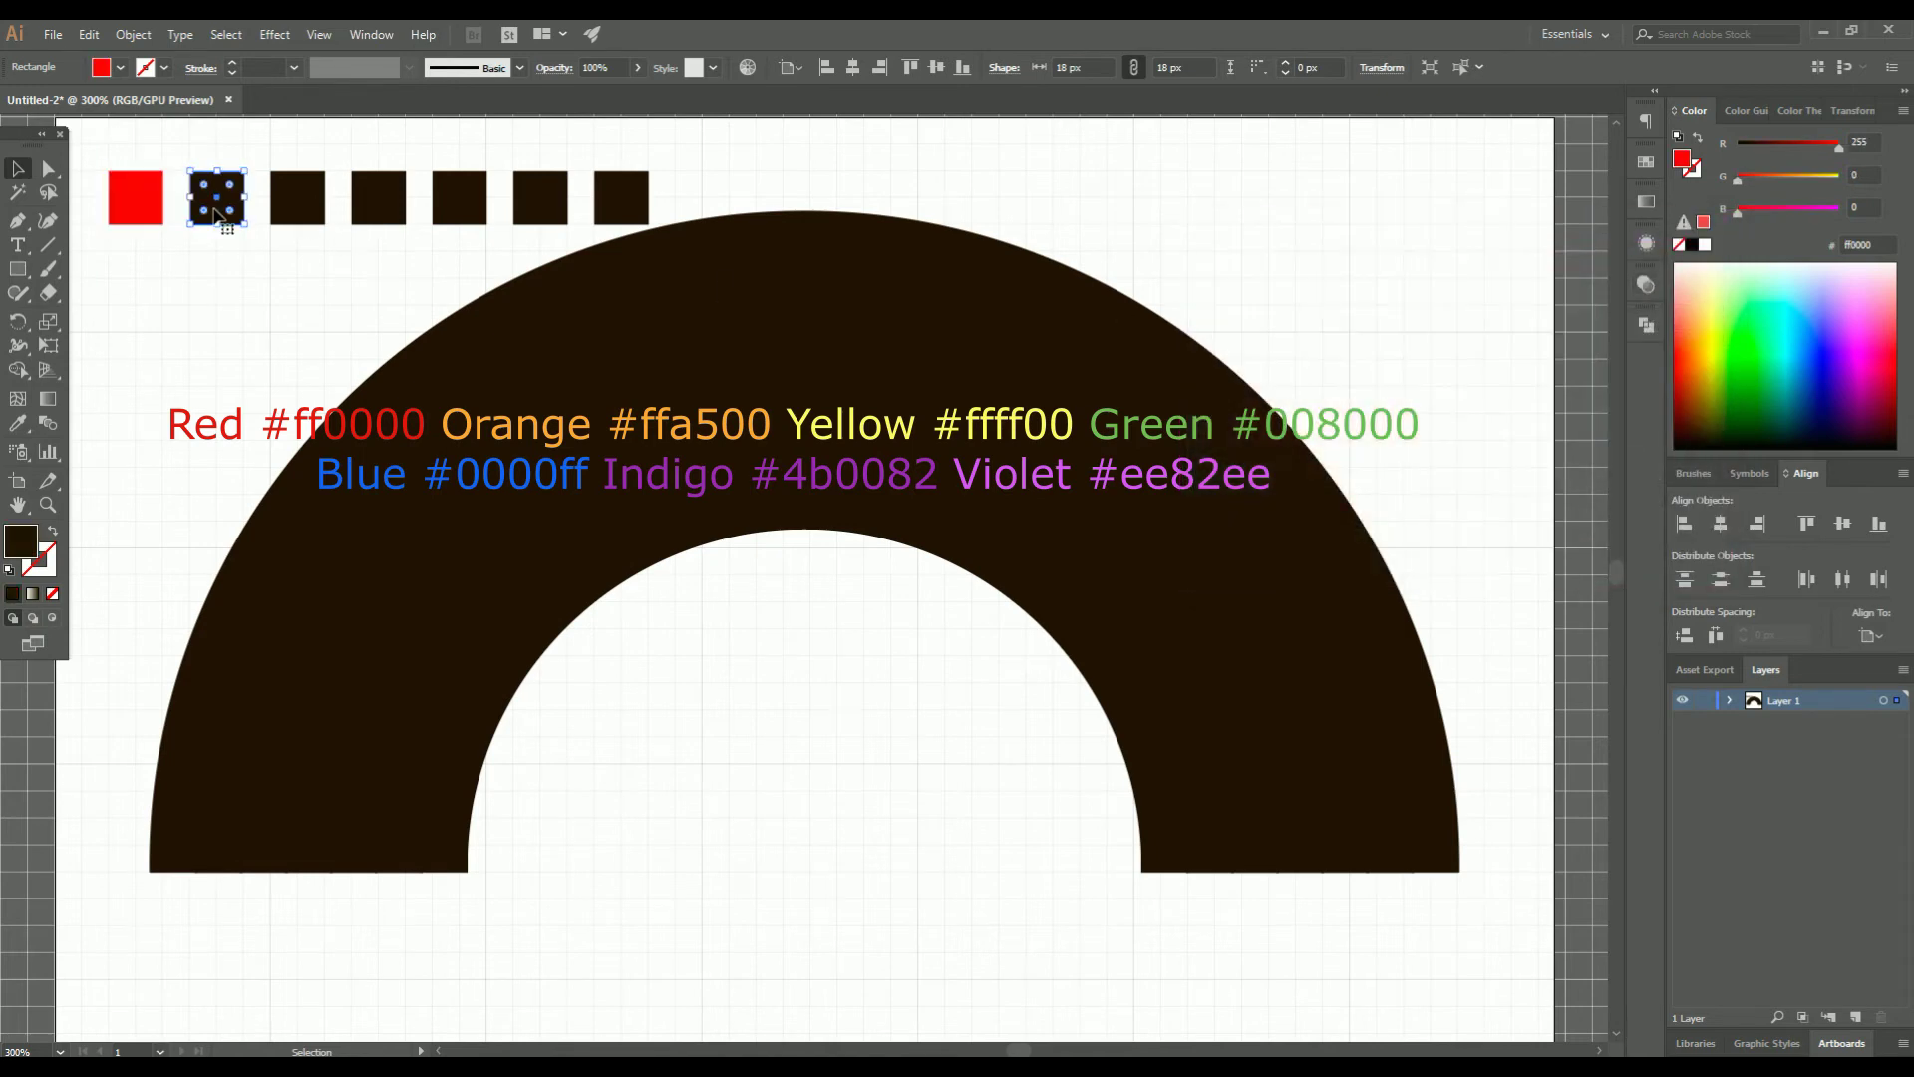
double_click(28, 548)
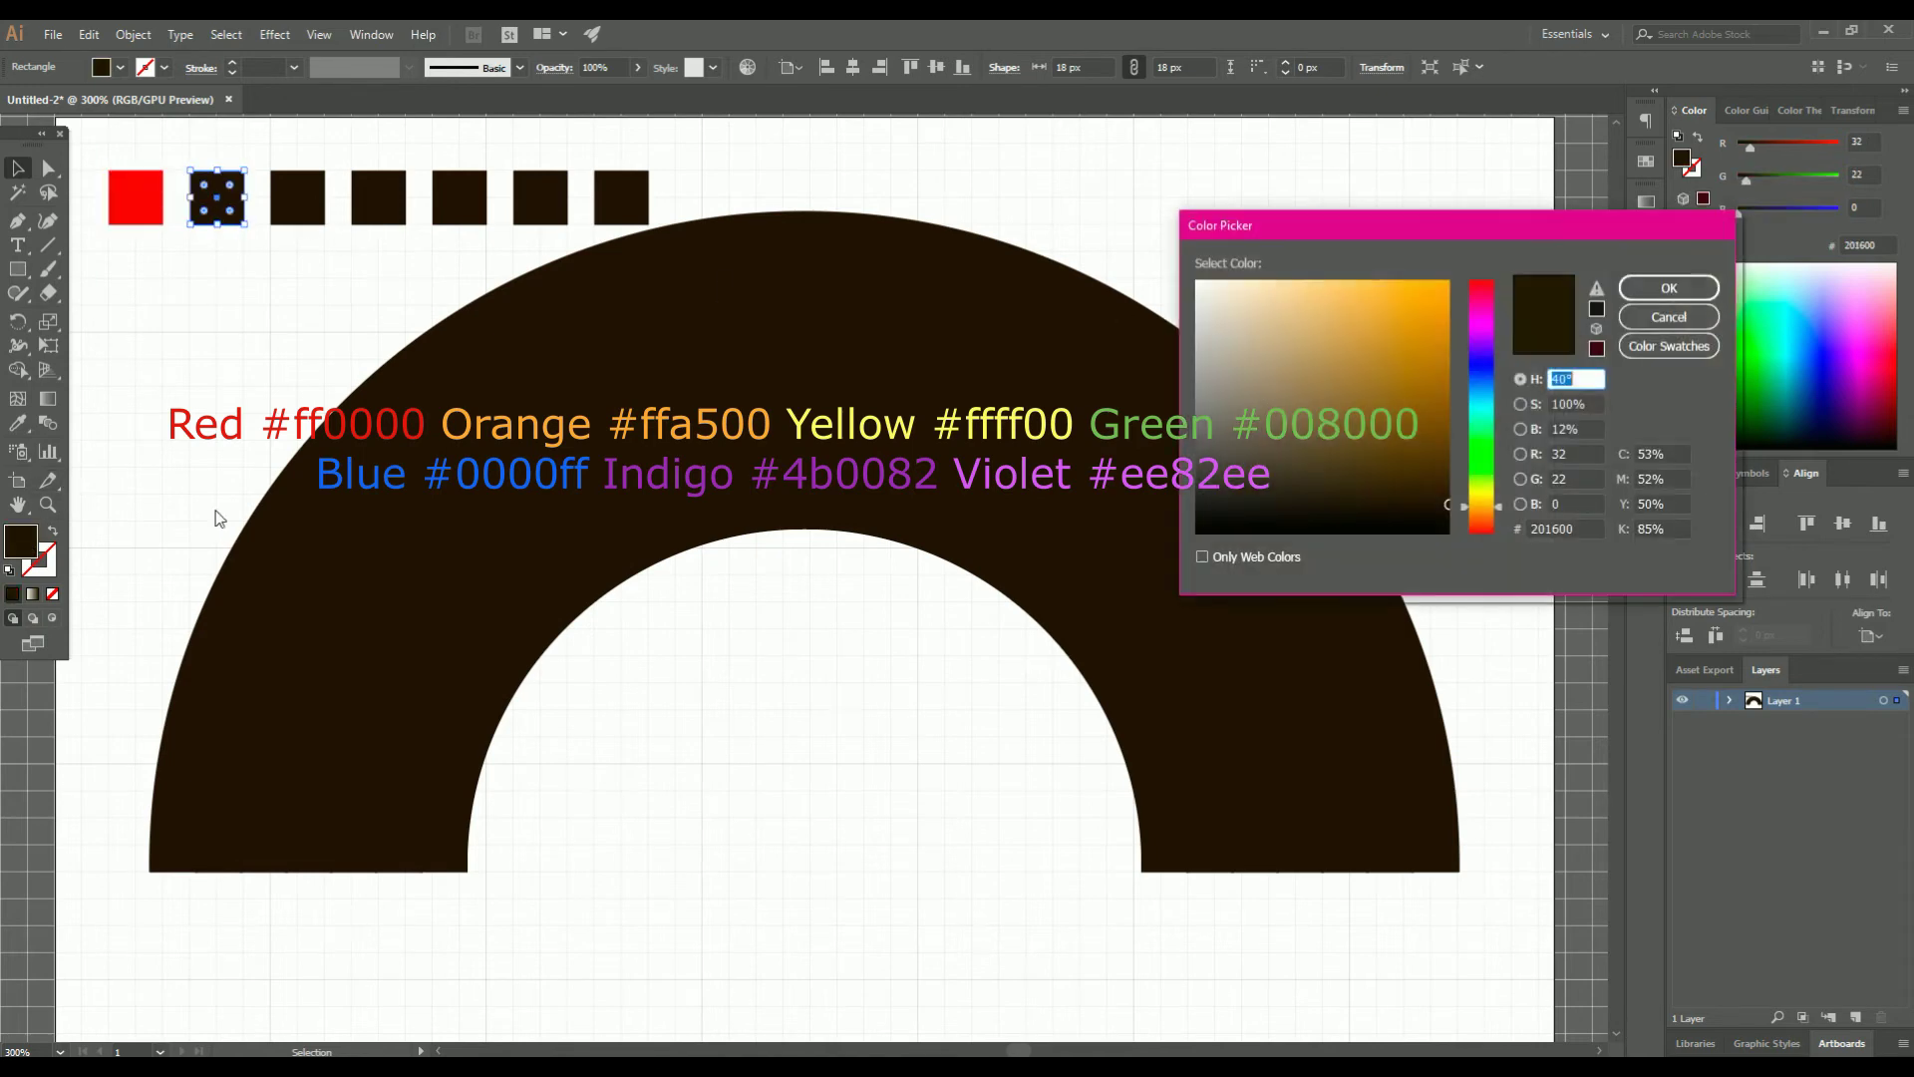
drag(1587, 527, 1523, 522)
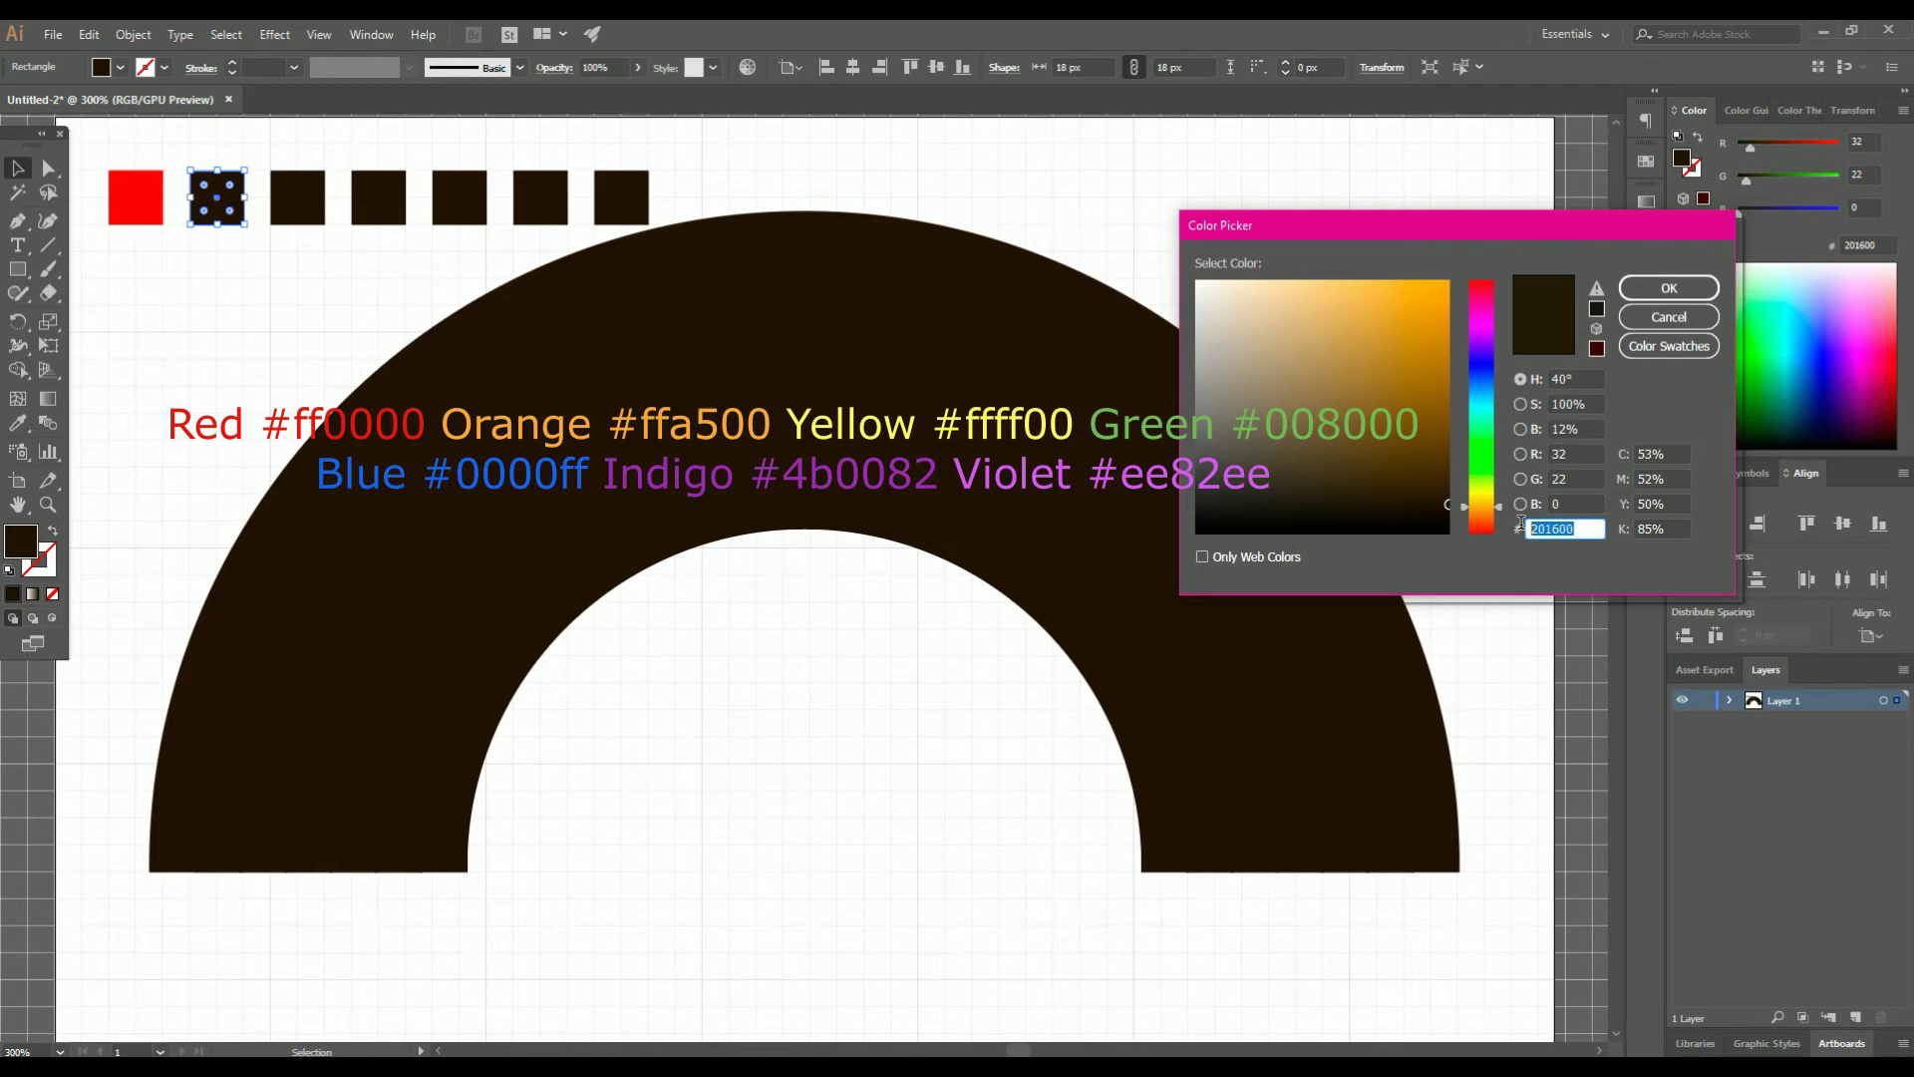
text(ff)
text(e)
text(500)
click(1668, 287)
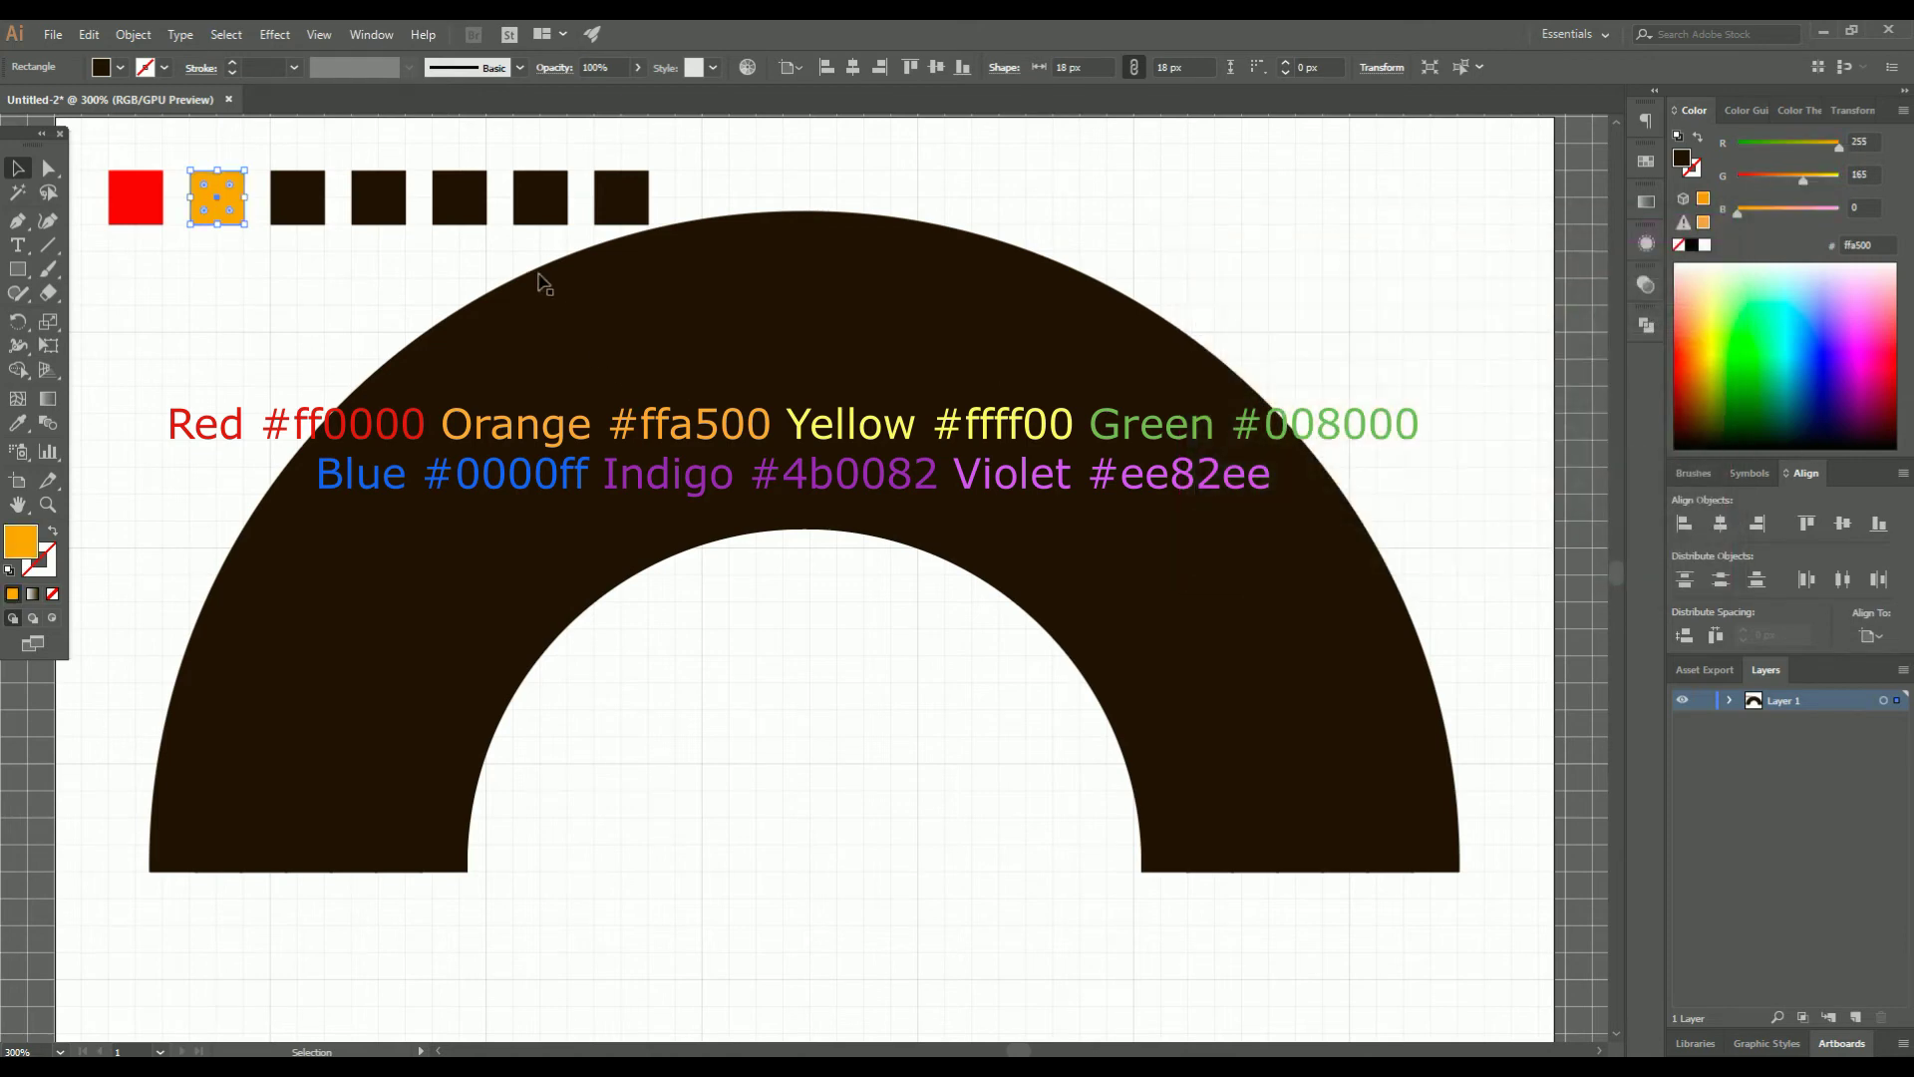
- Fill the third square with yellow #ffff00
click(299, 195)
double_click(20, 541)
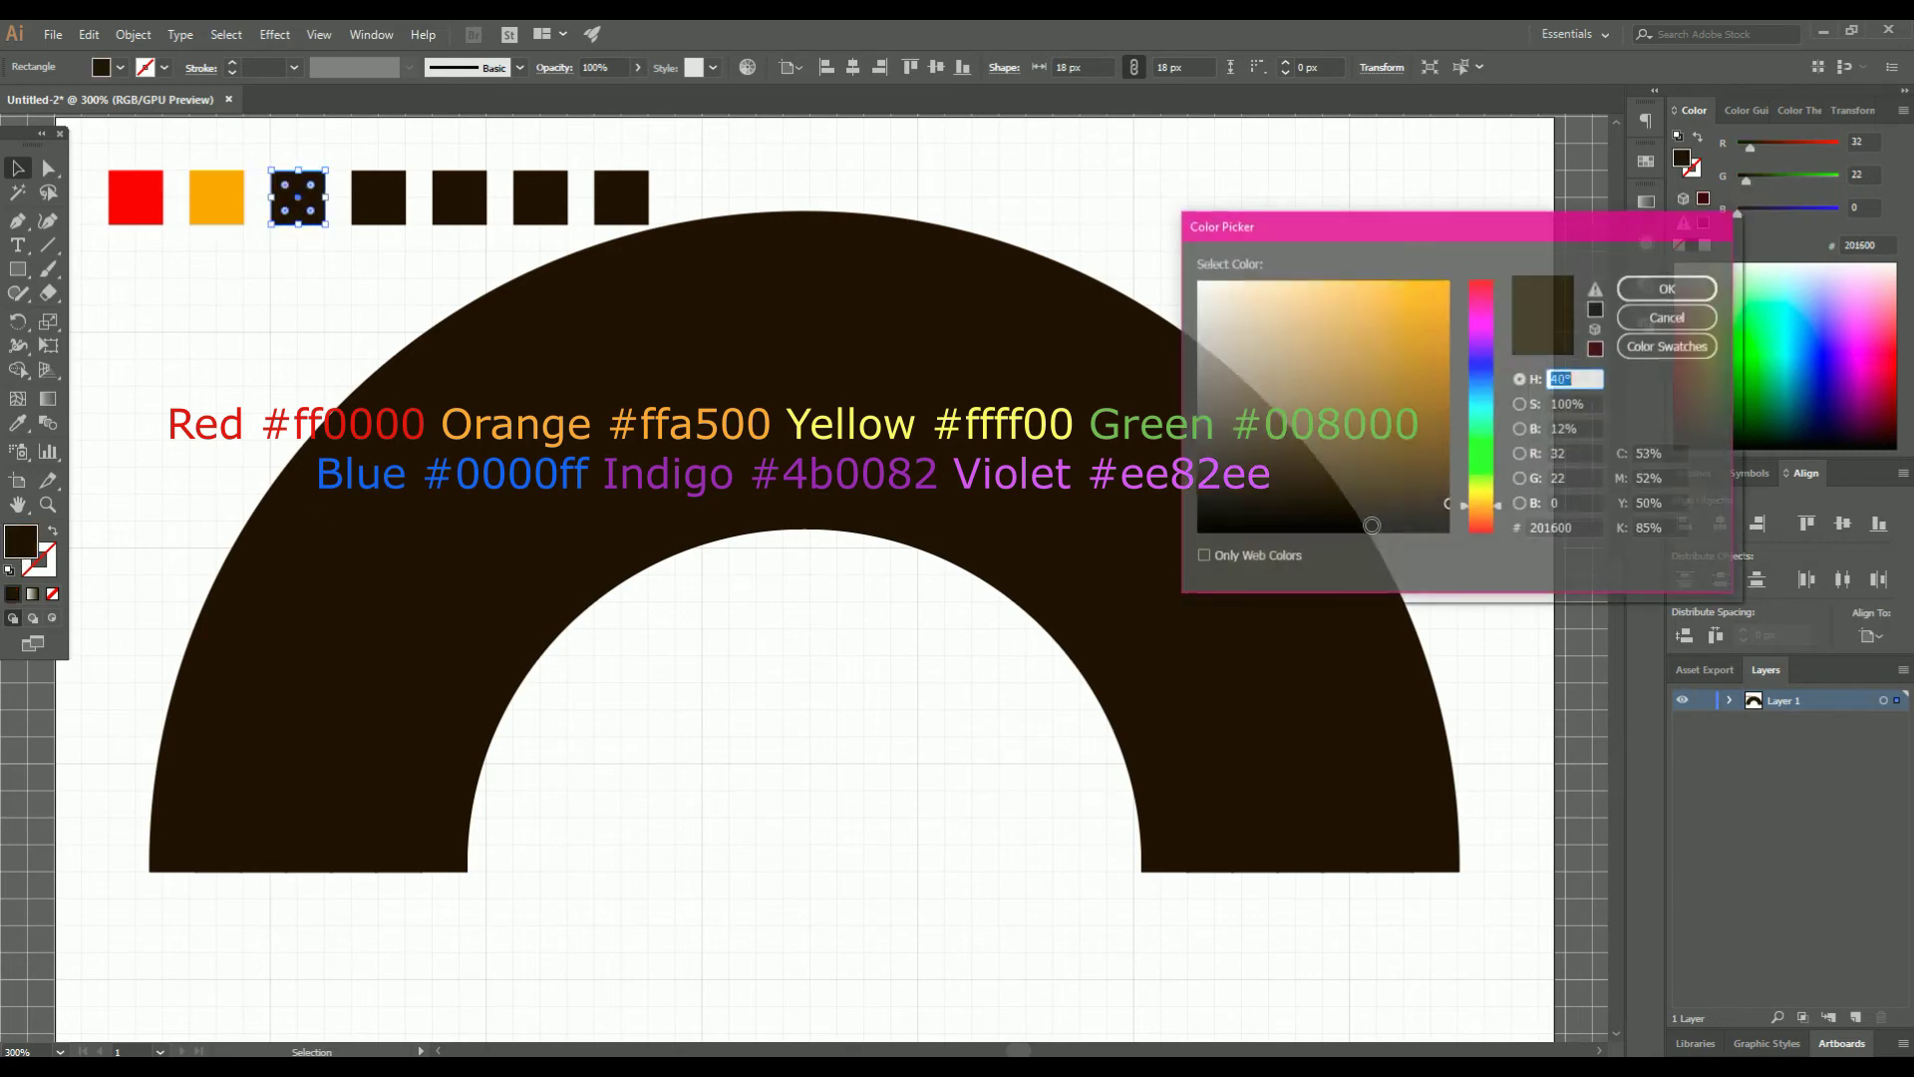
click(1544, 528)
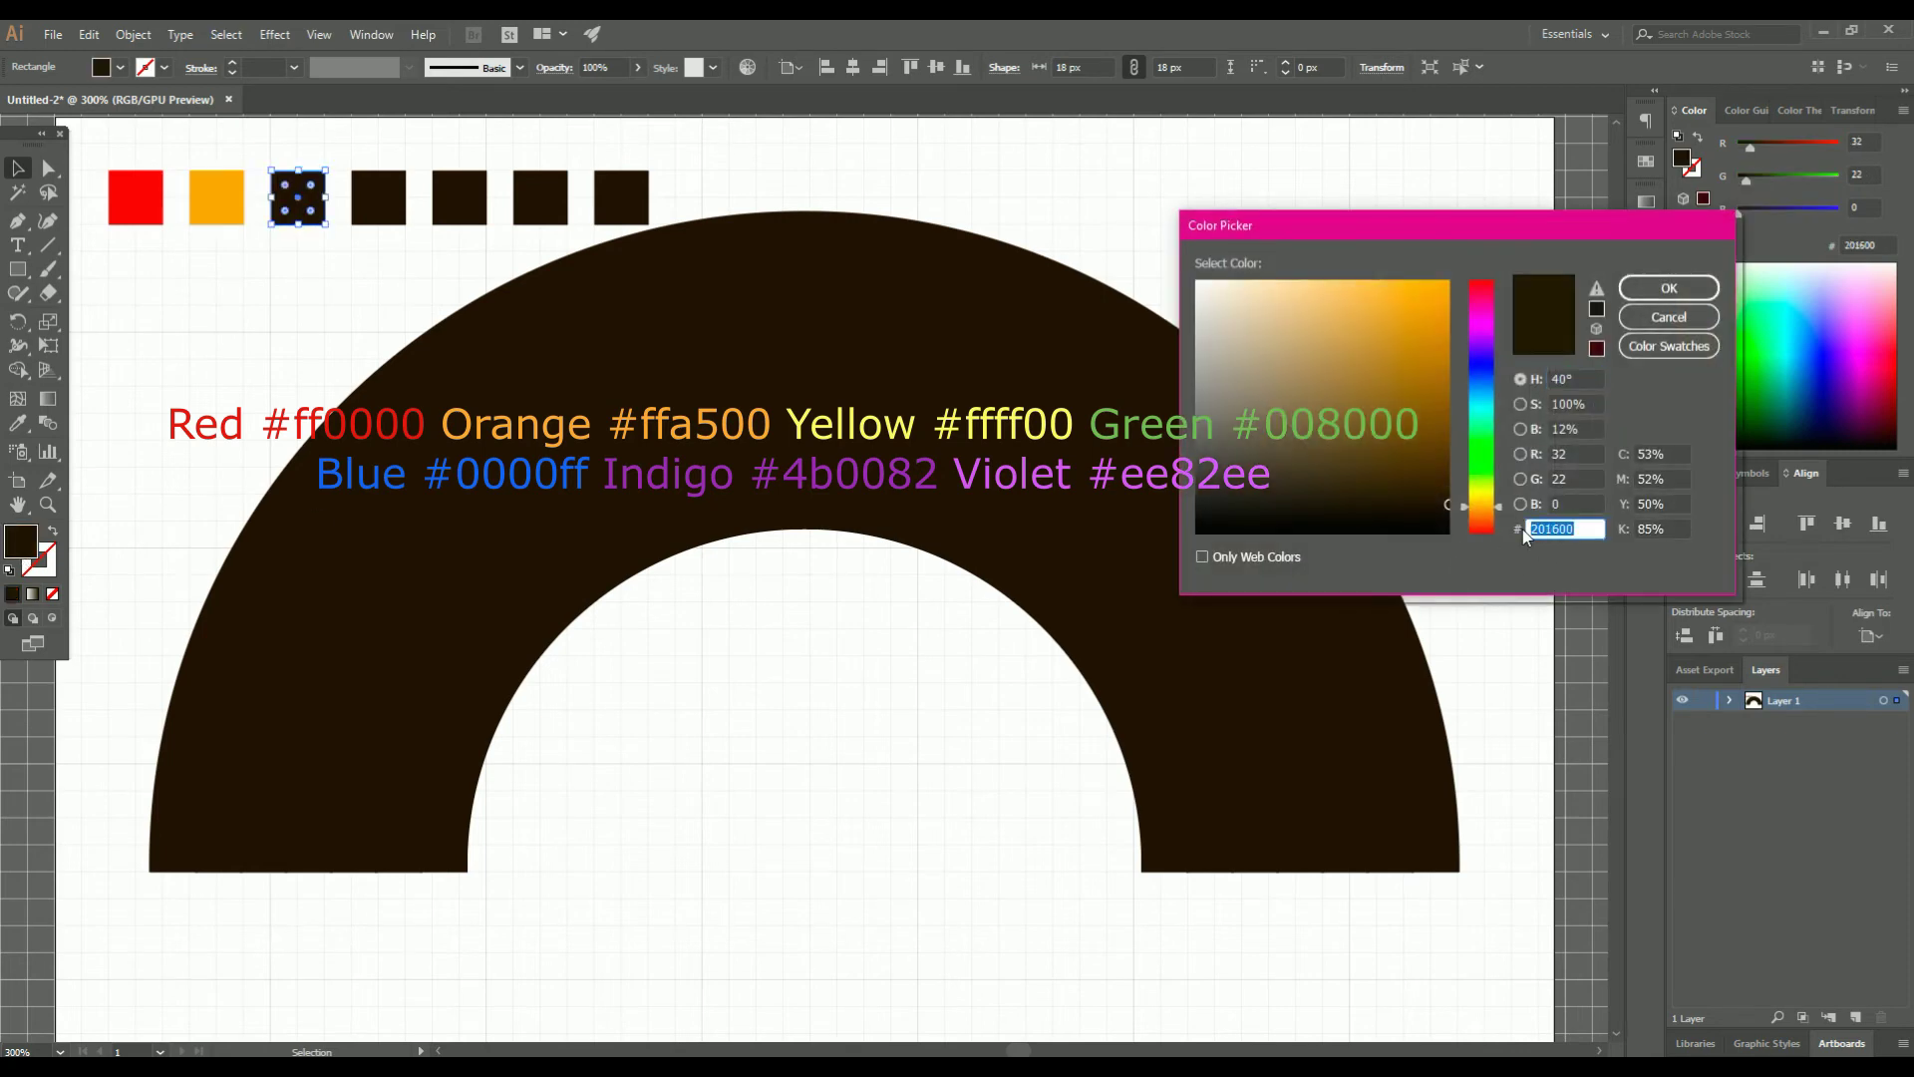
text(ffff00)
key(Return)
- Fill the fourth square with green #008000
click(379, 198)
double_click(22, 540)
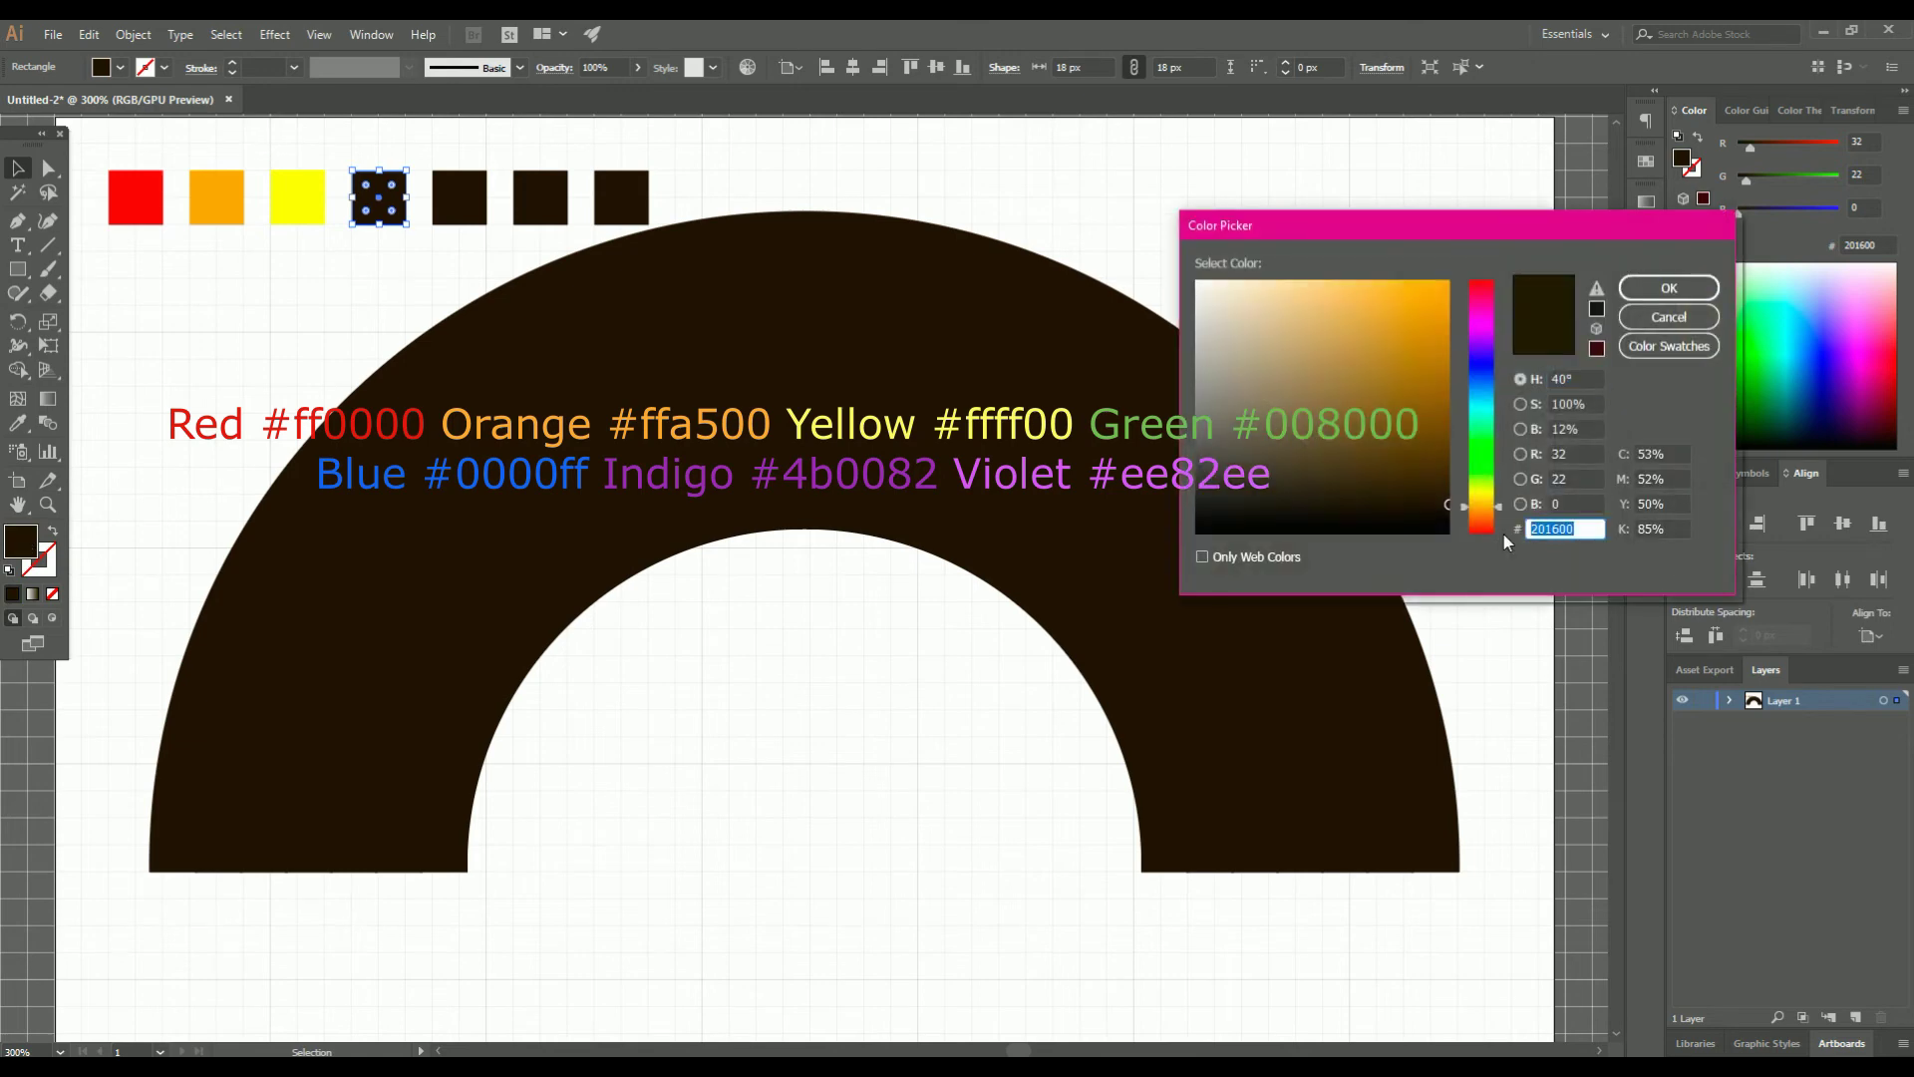
text(008000)
click(1645, 288)
- Fill the fifth square with blue #0000ff
click(466, 199)
double_click(24, 548)
drag(1592, 530, 1530, 530)
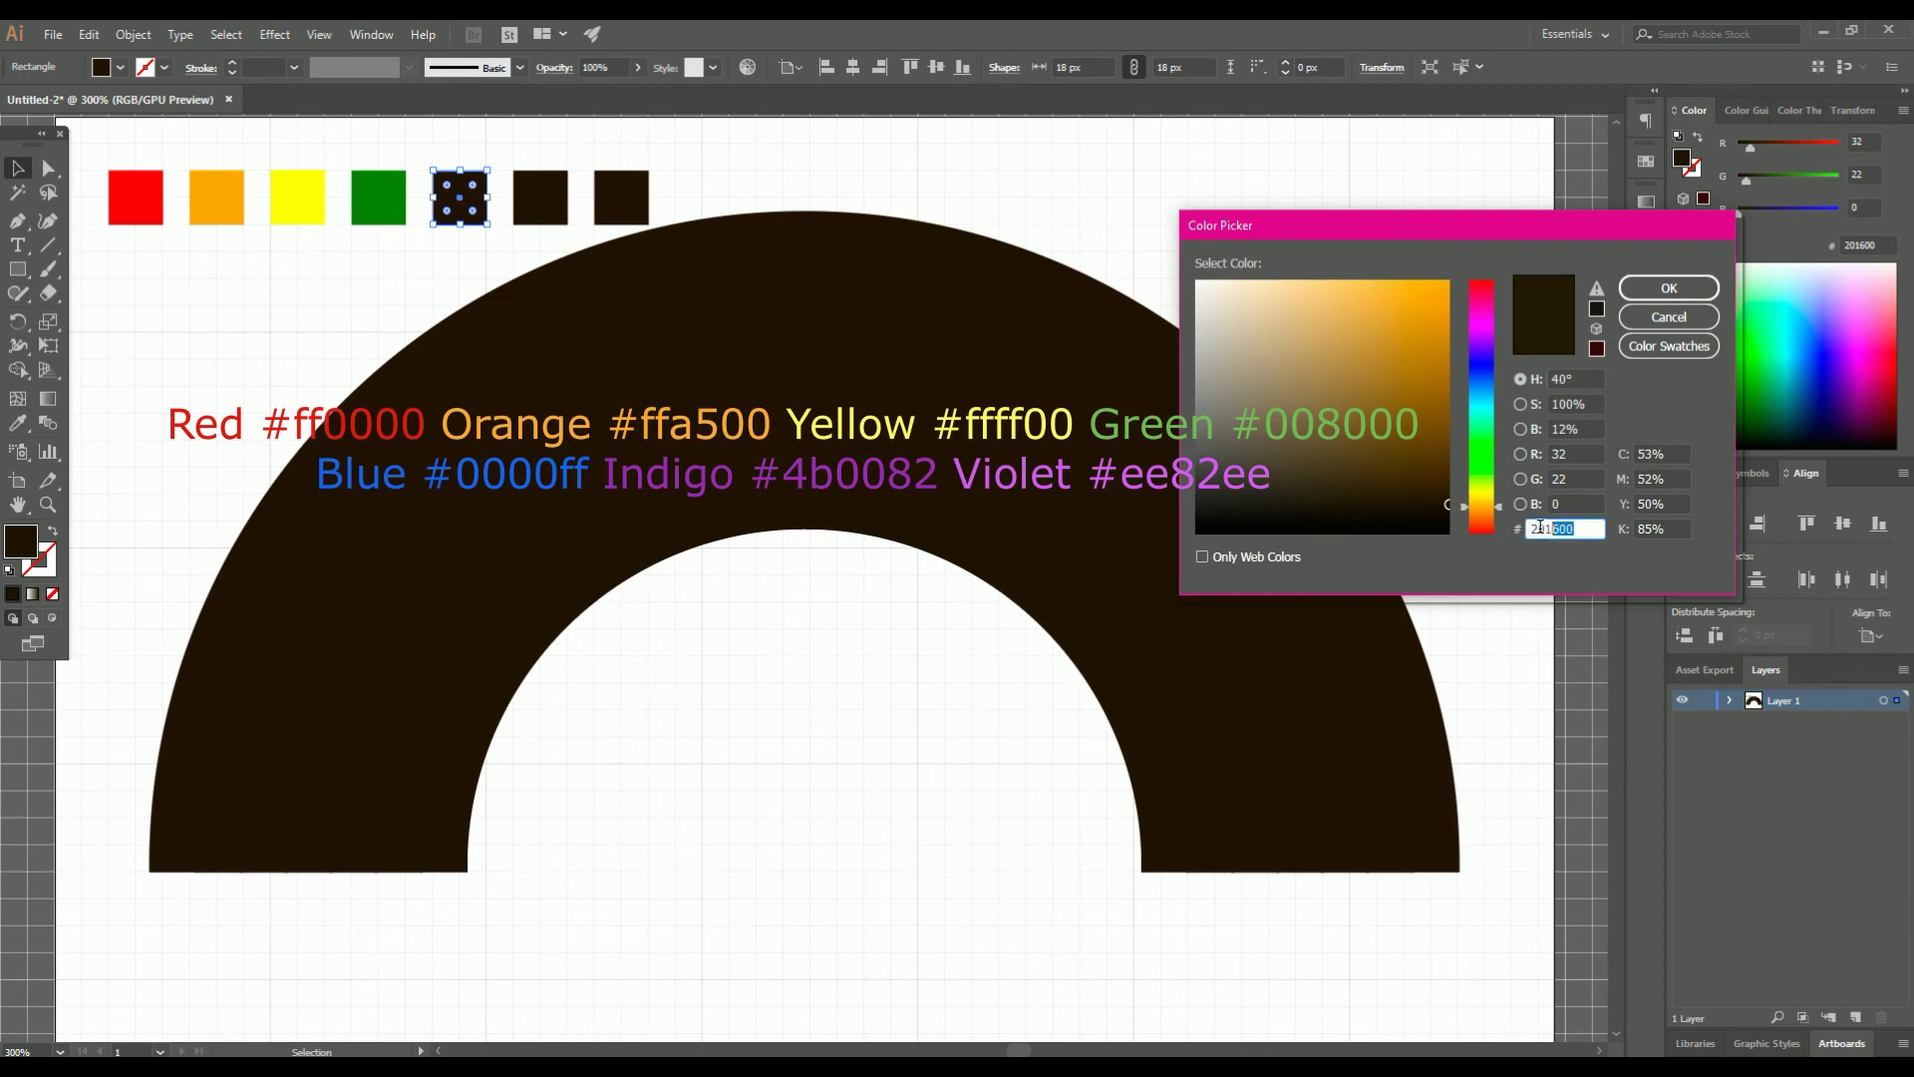
text(0000ff)
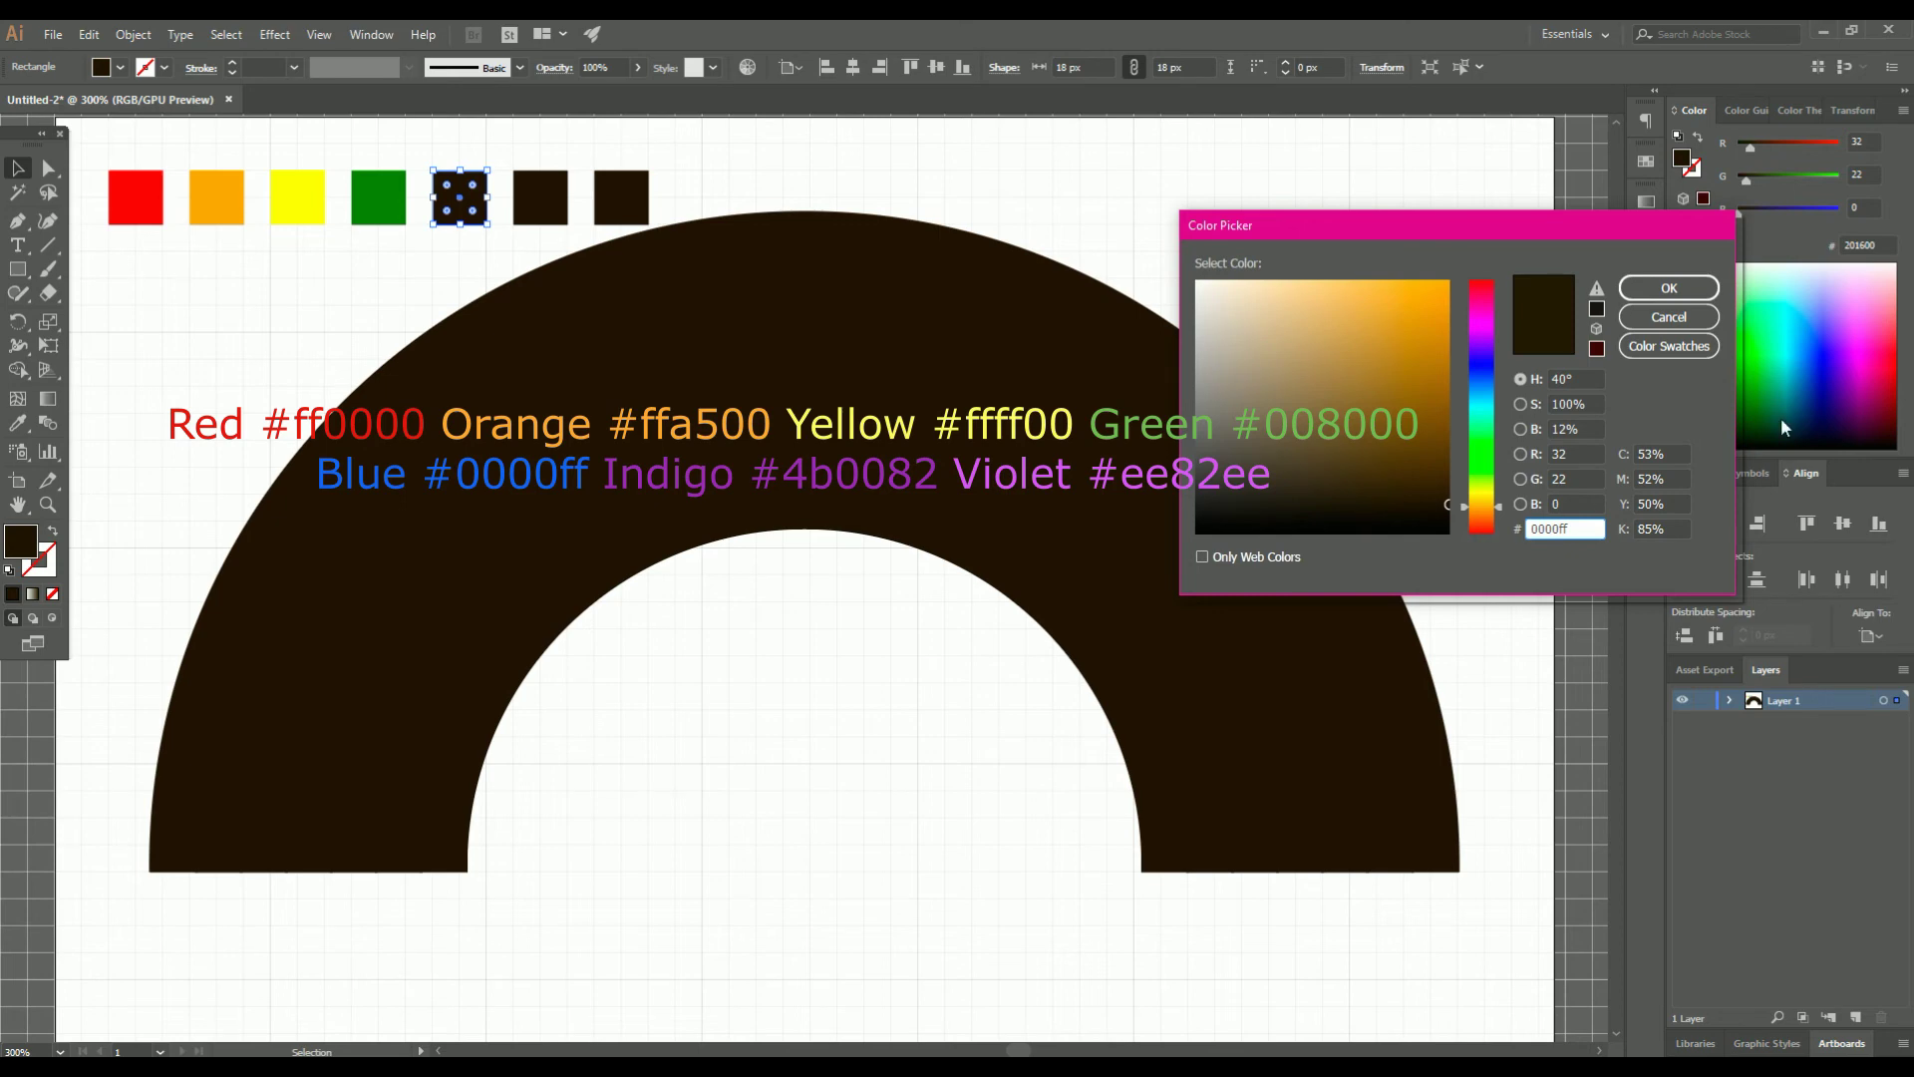
click(1668, 287)
- Fill the sixth square with indigo #4b0082
click(543, 199)
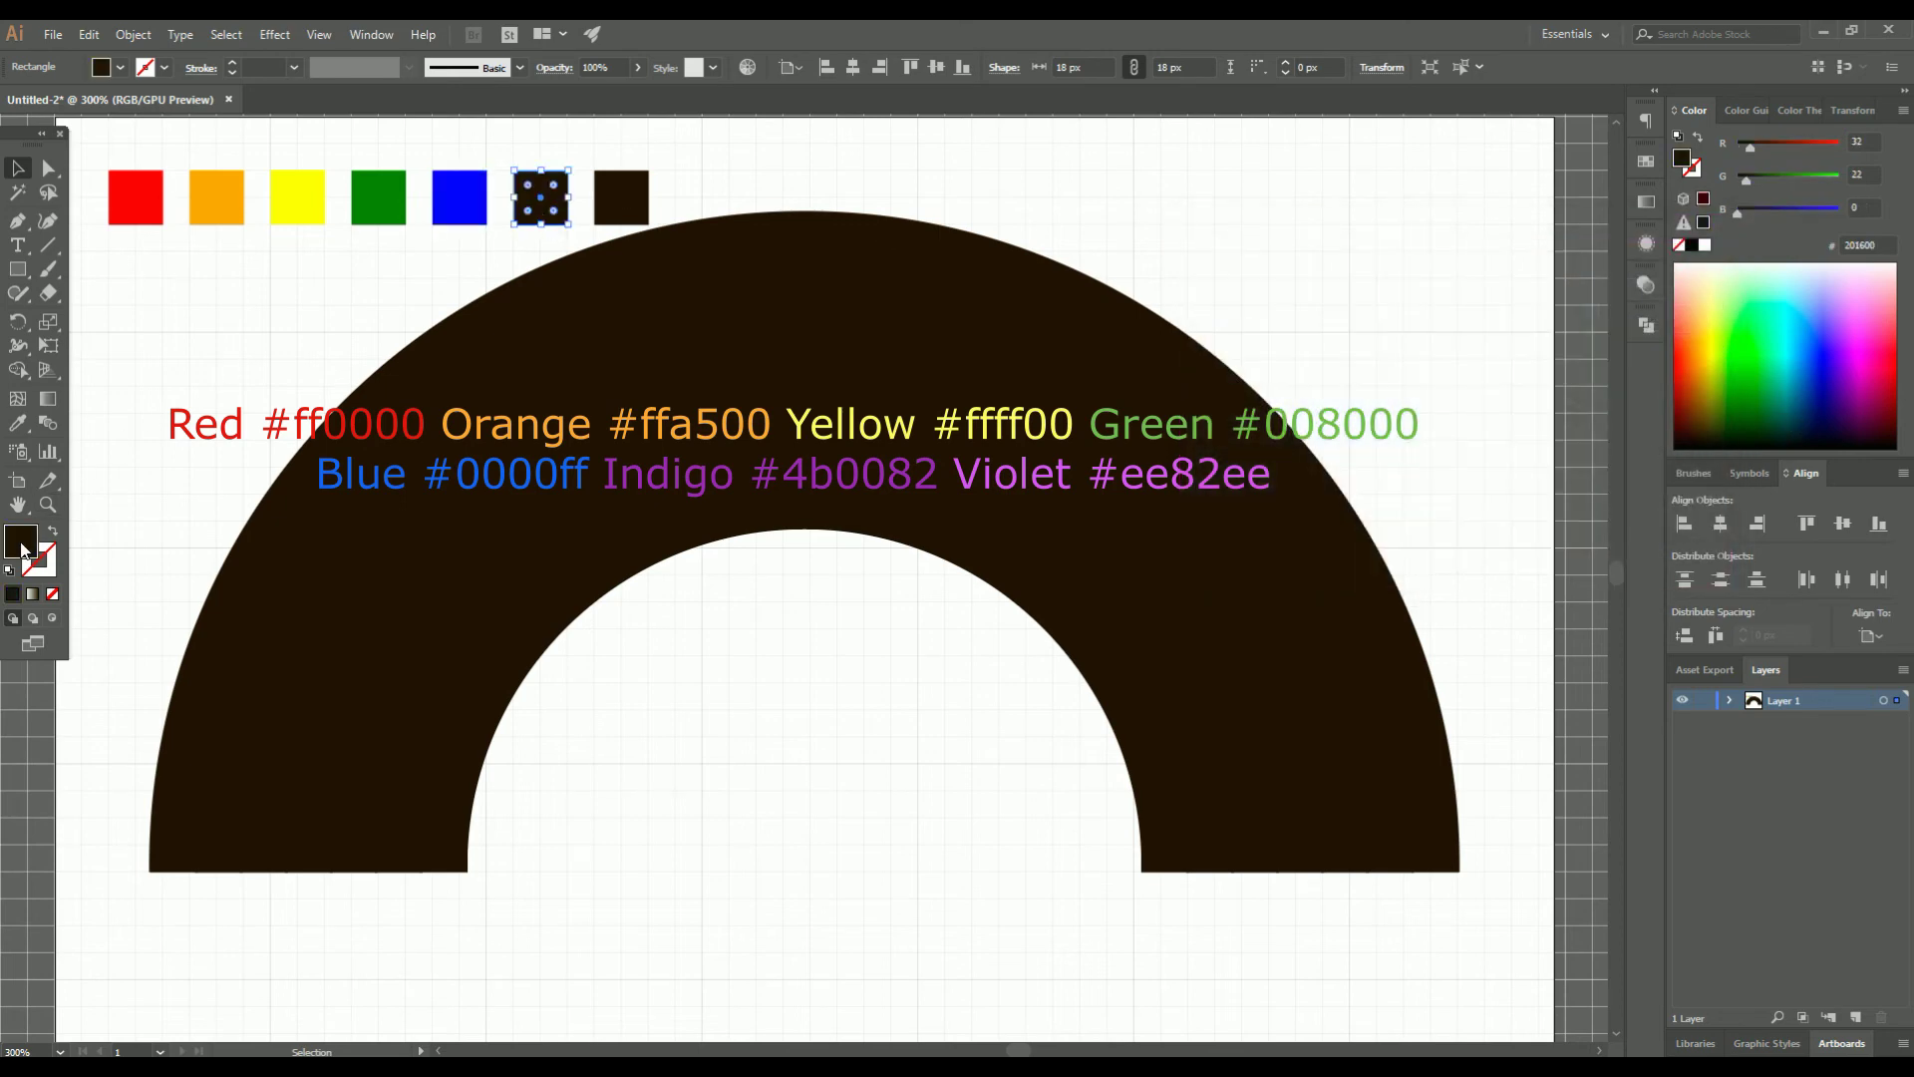
double_click(31, 543)
click(1553, 526)
double_click(1553, 525)
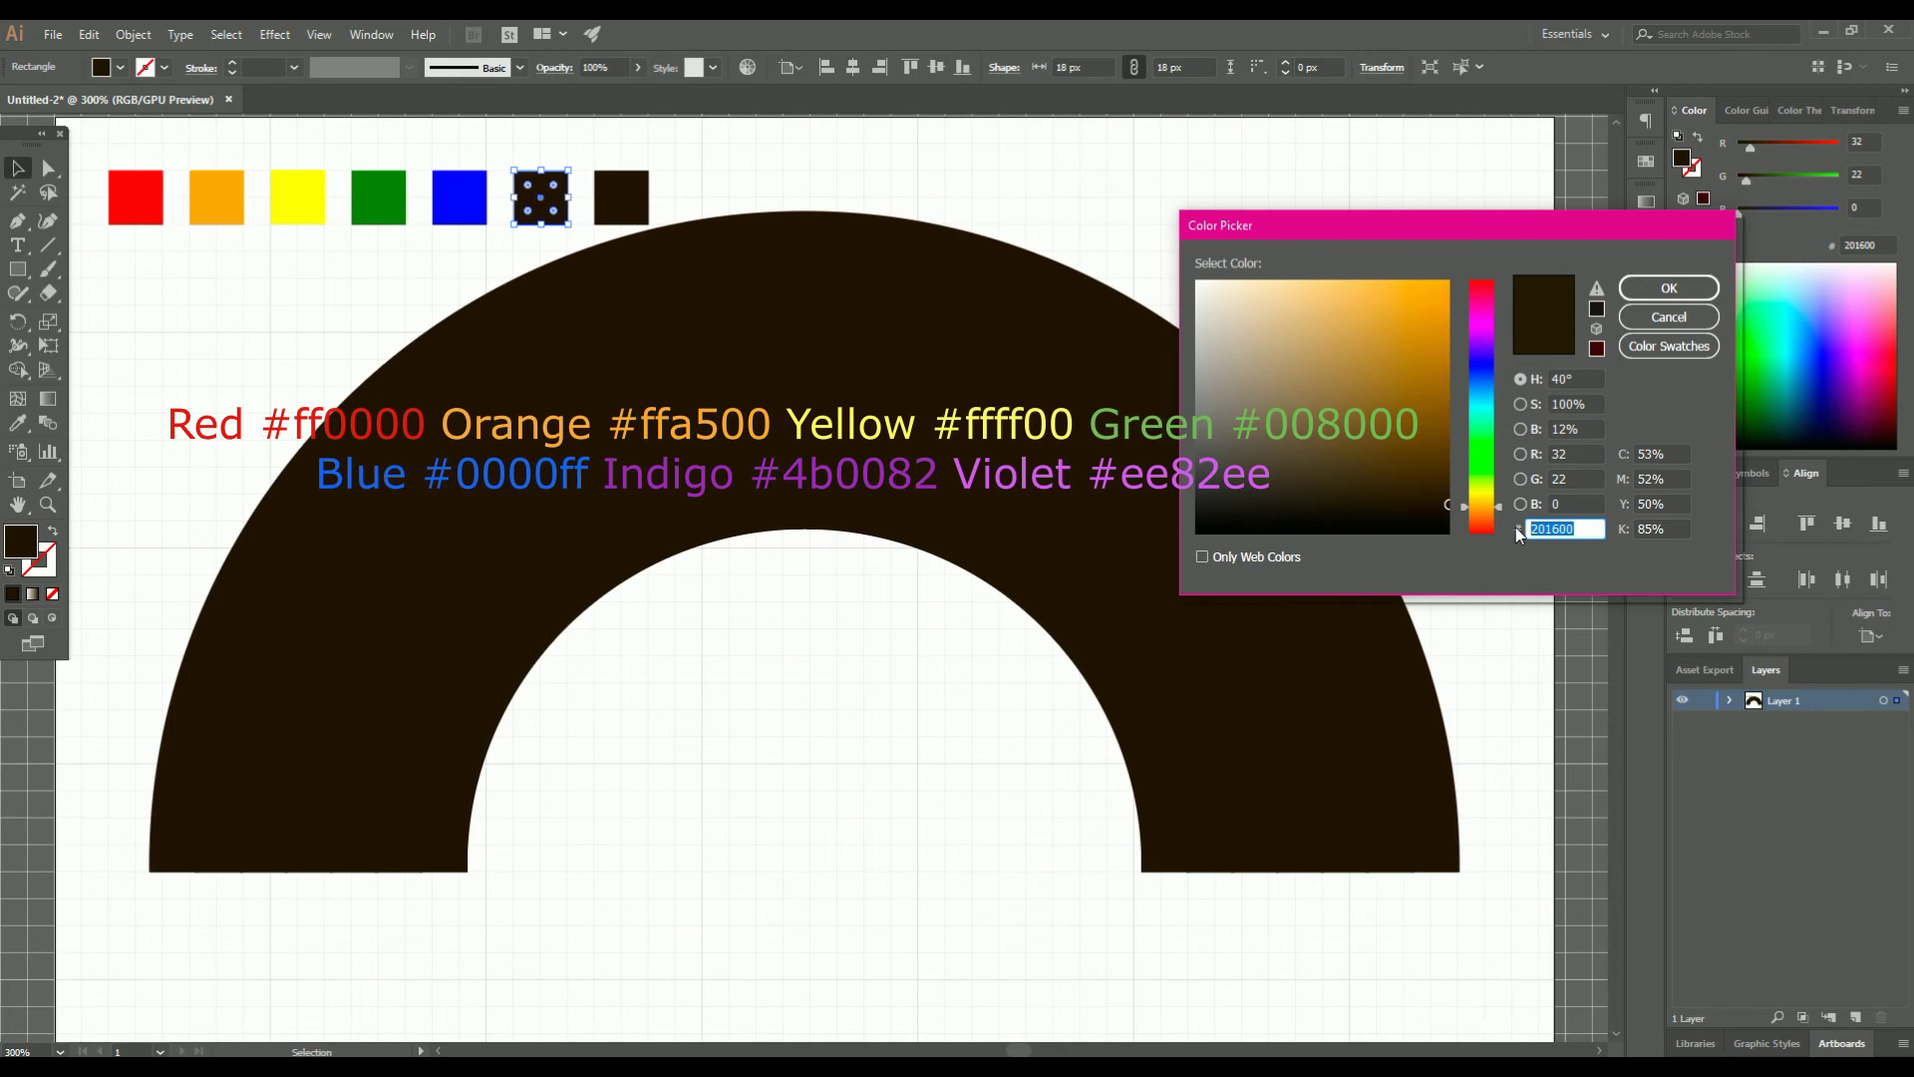
text(4b0082)
key(Return)
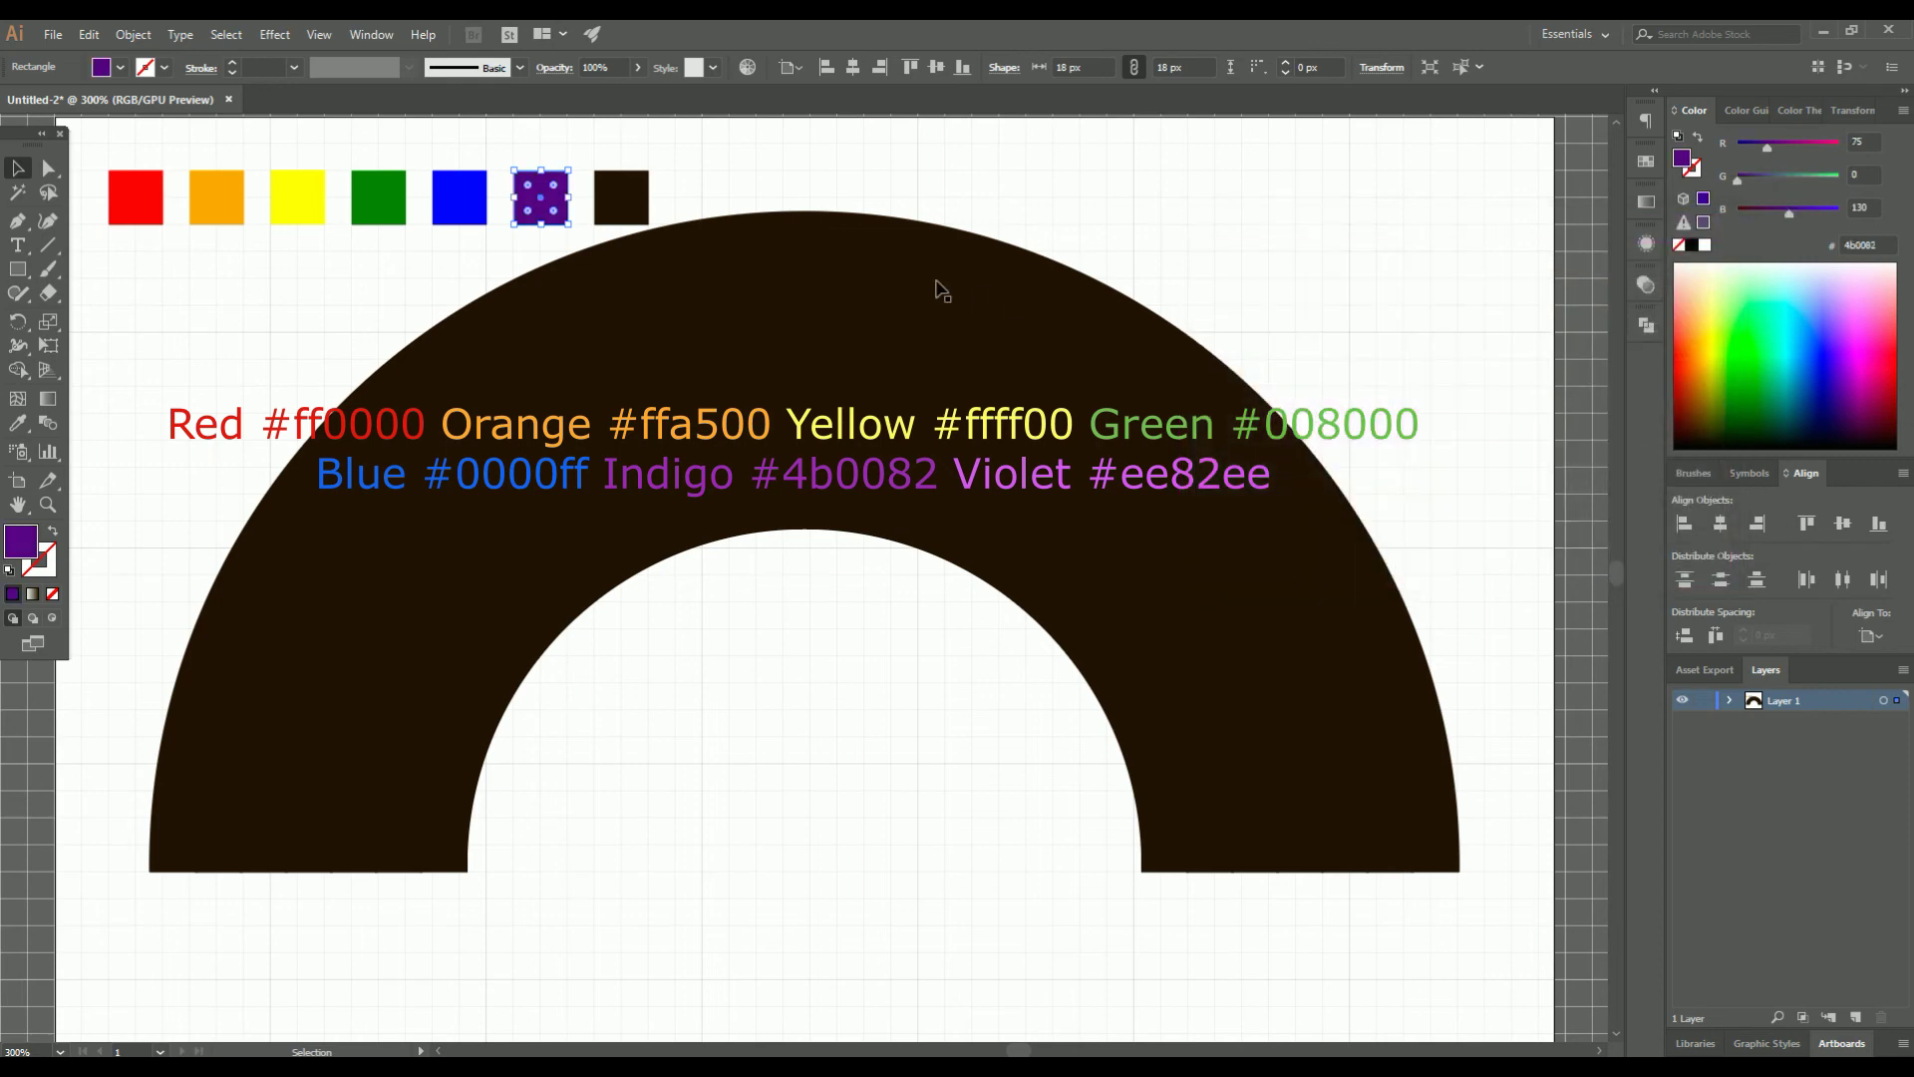
- Fill the seventh square with violet #ee82ee
click(622, 196)
double_click(25, 553)
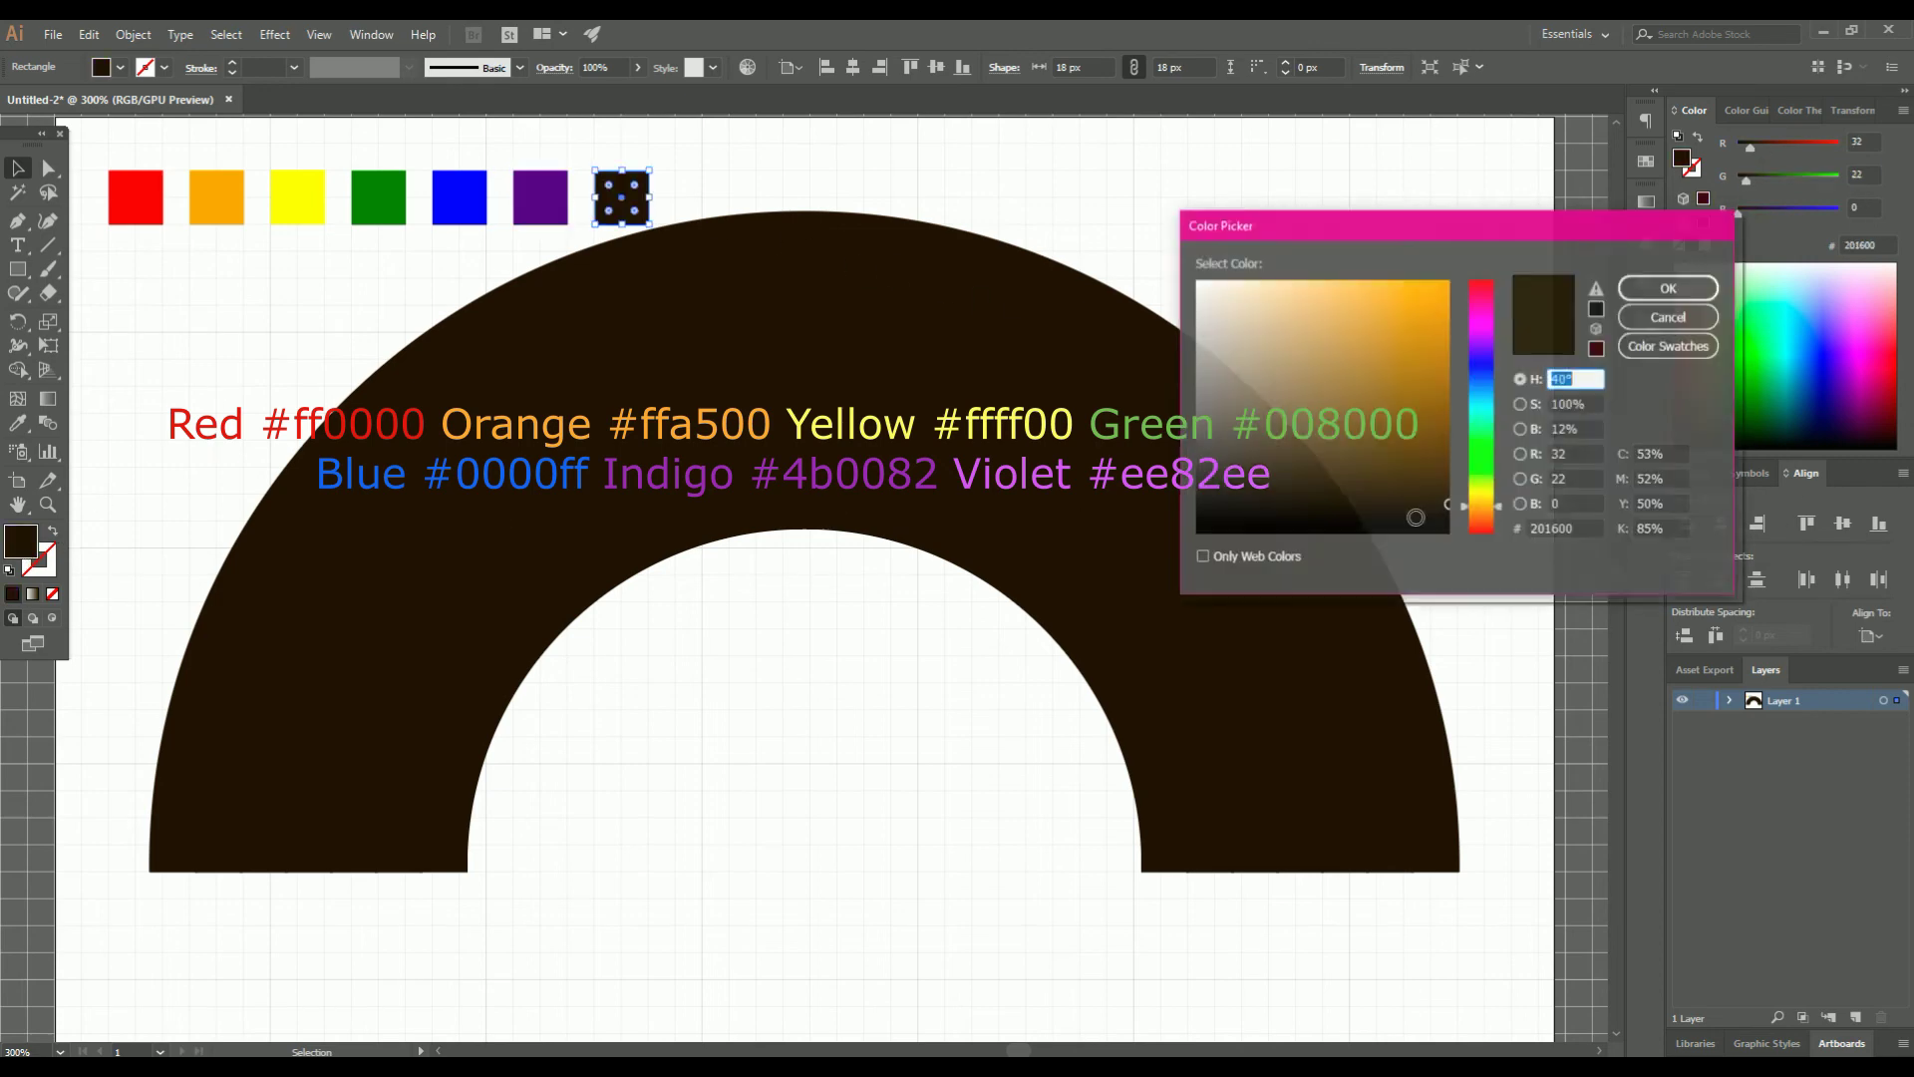
drag(1579, 528, 1525, 527)
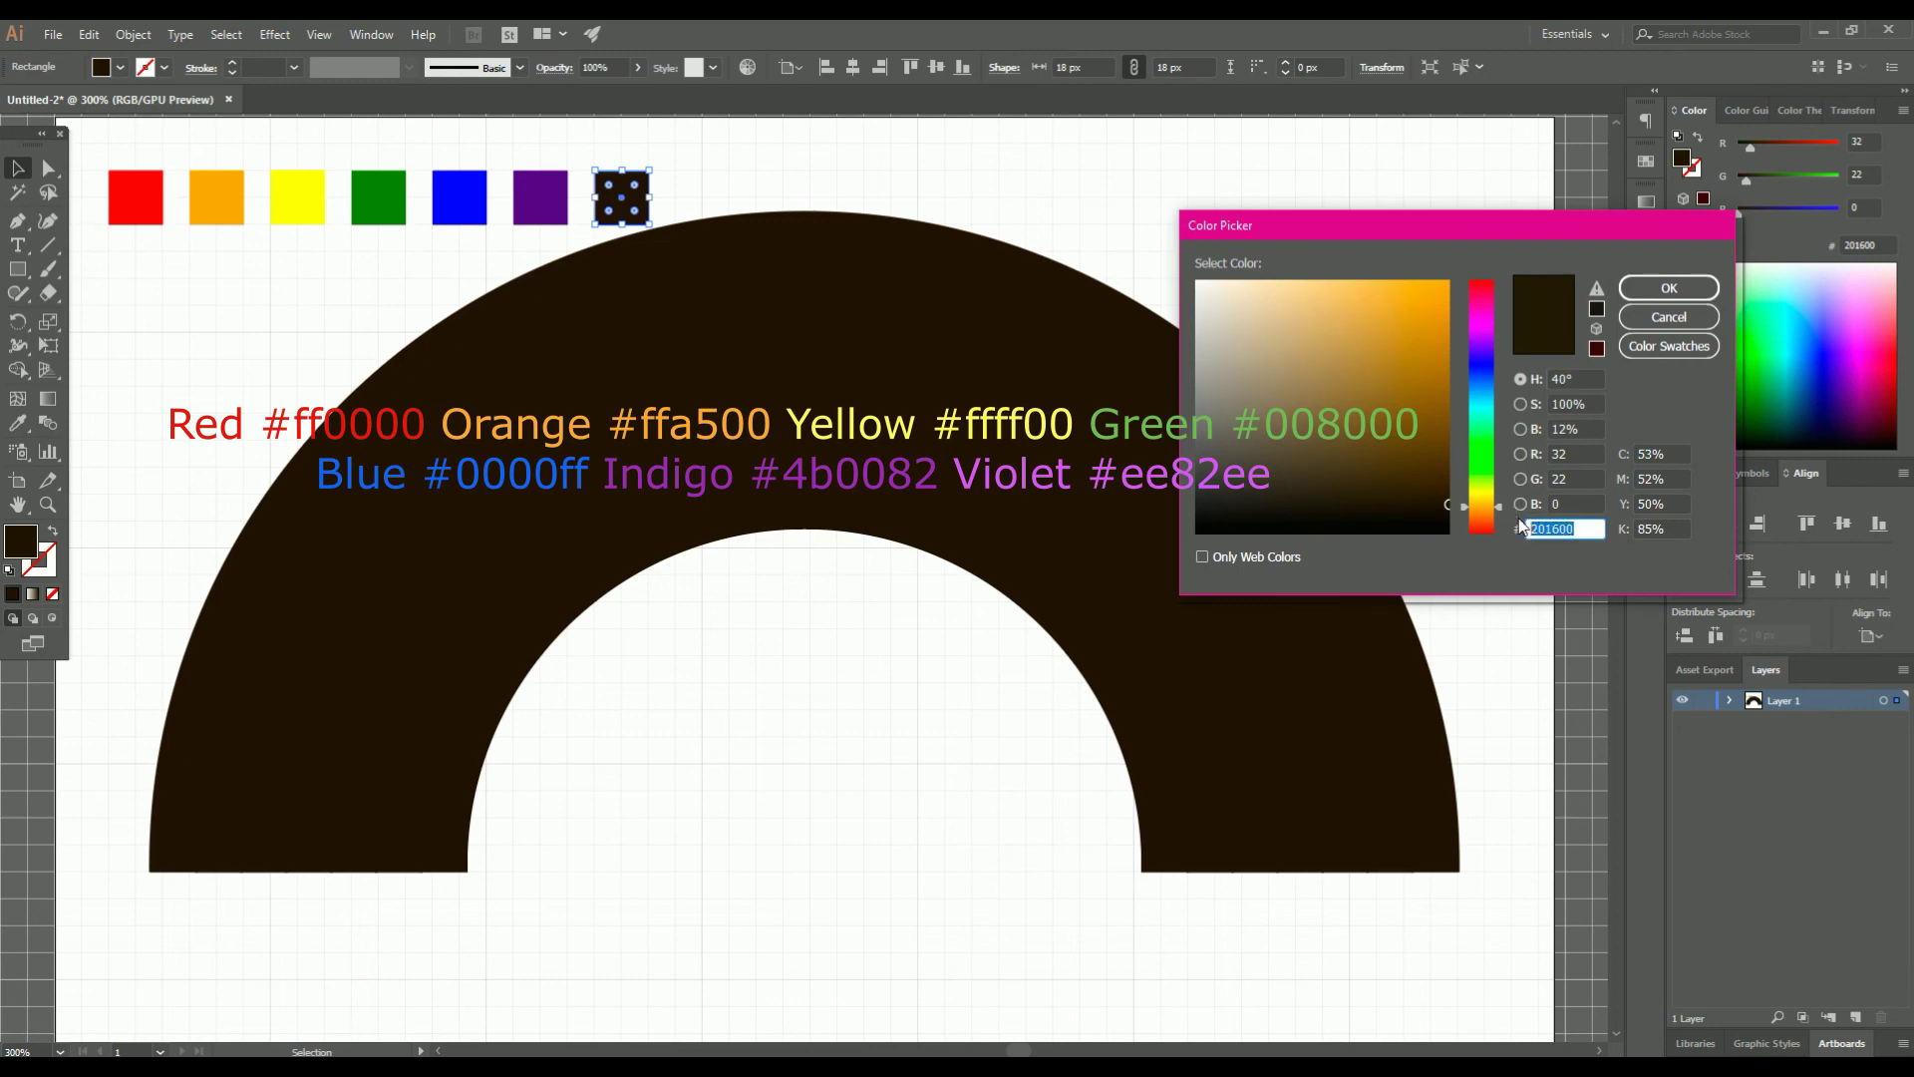
text(ee82ee)
click(1669, 288)
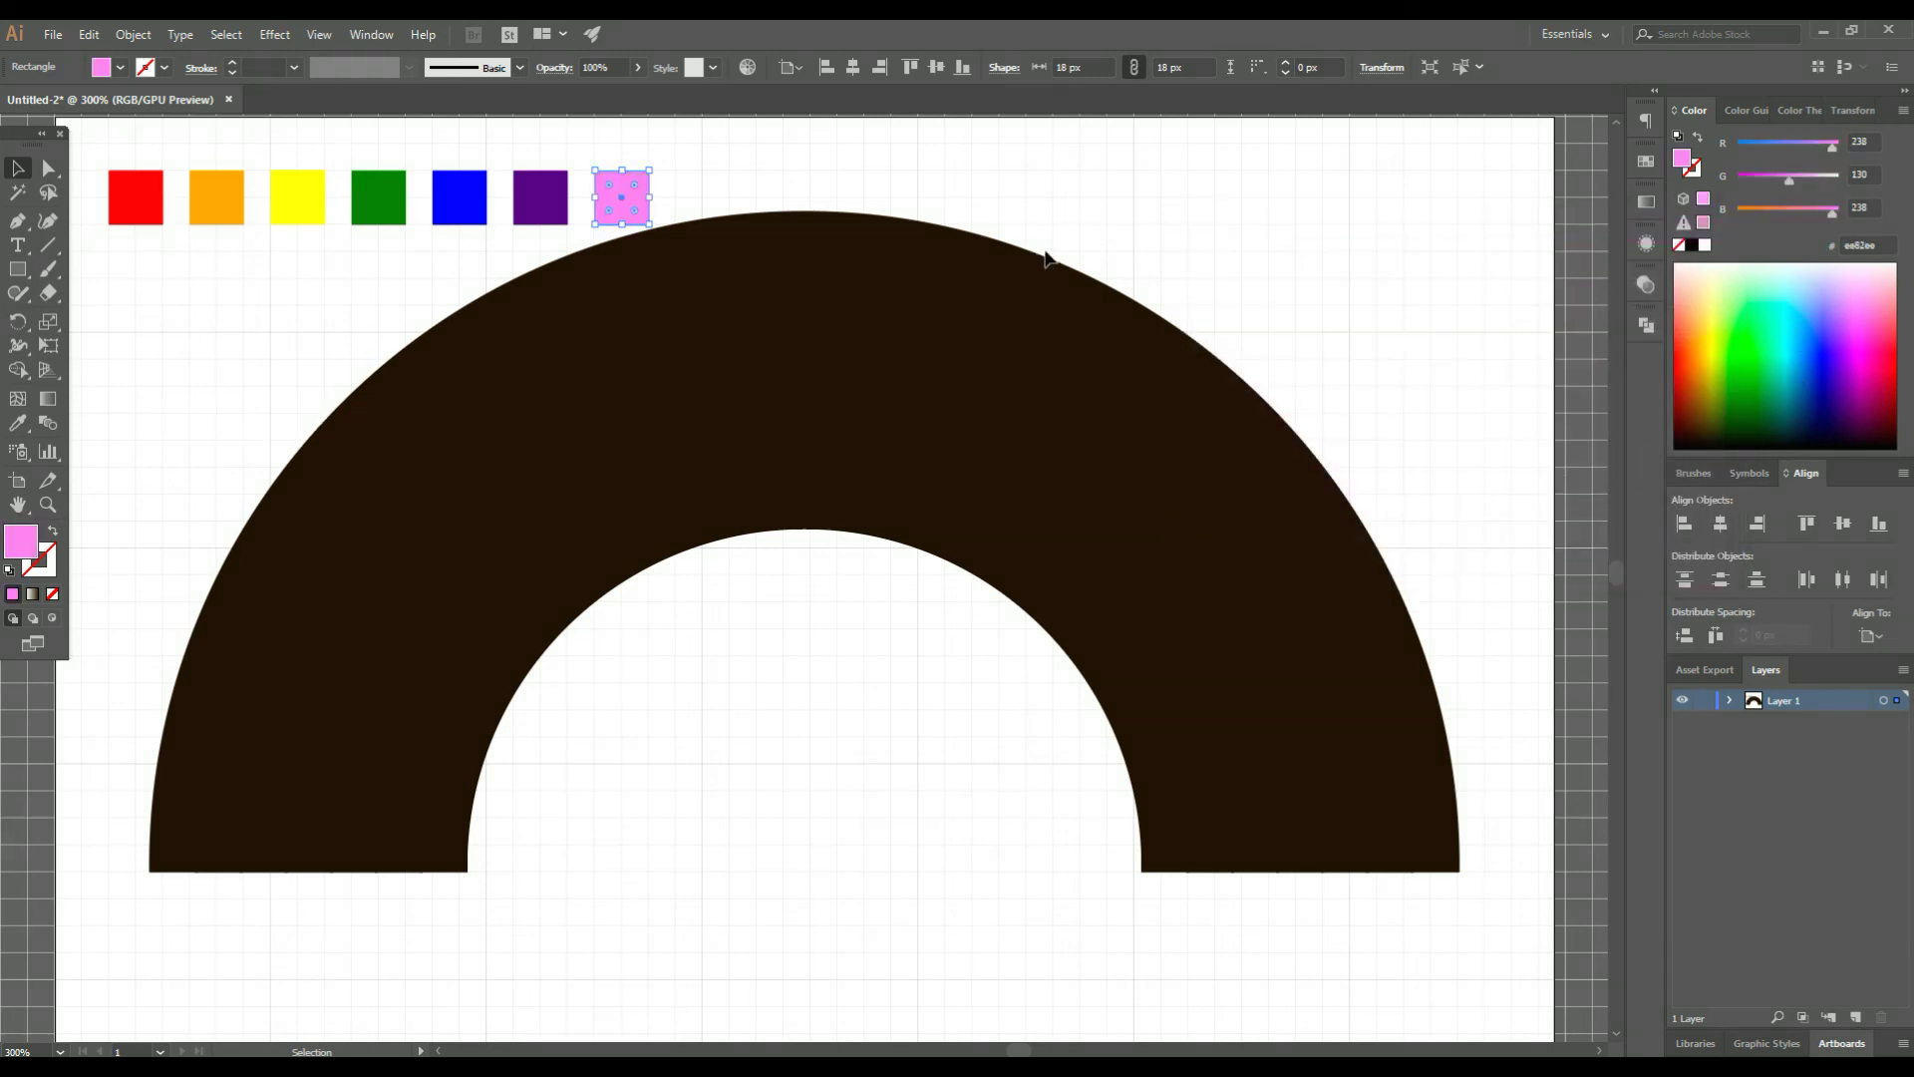
- Color the innermost rainbow band violet by sampling the violet swatch square with the Eyedropper
click(1059, 220)
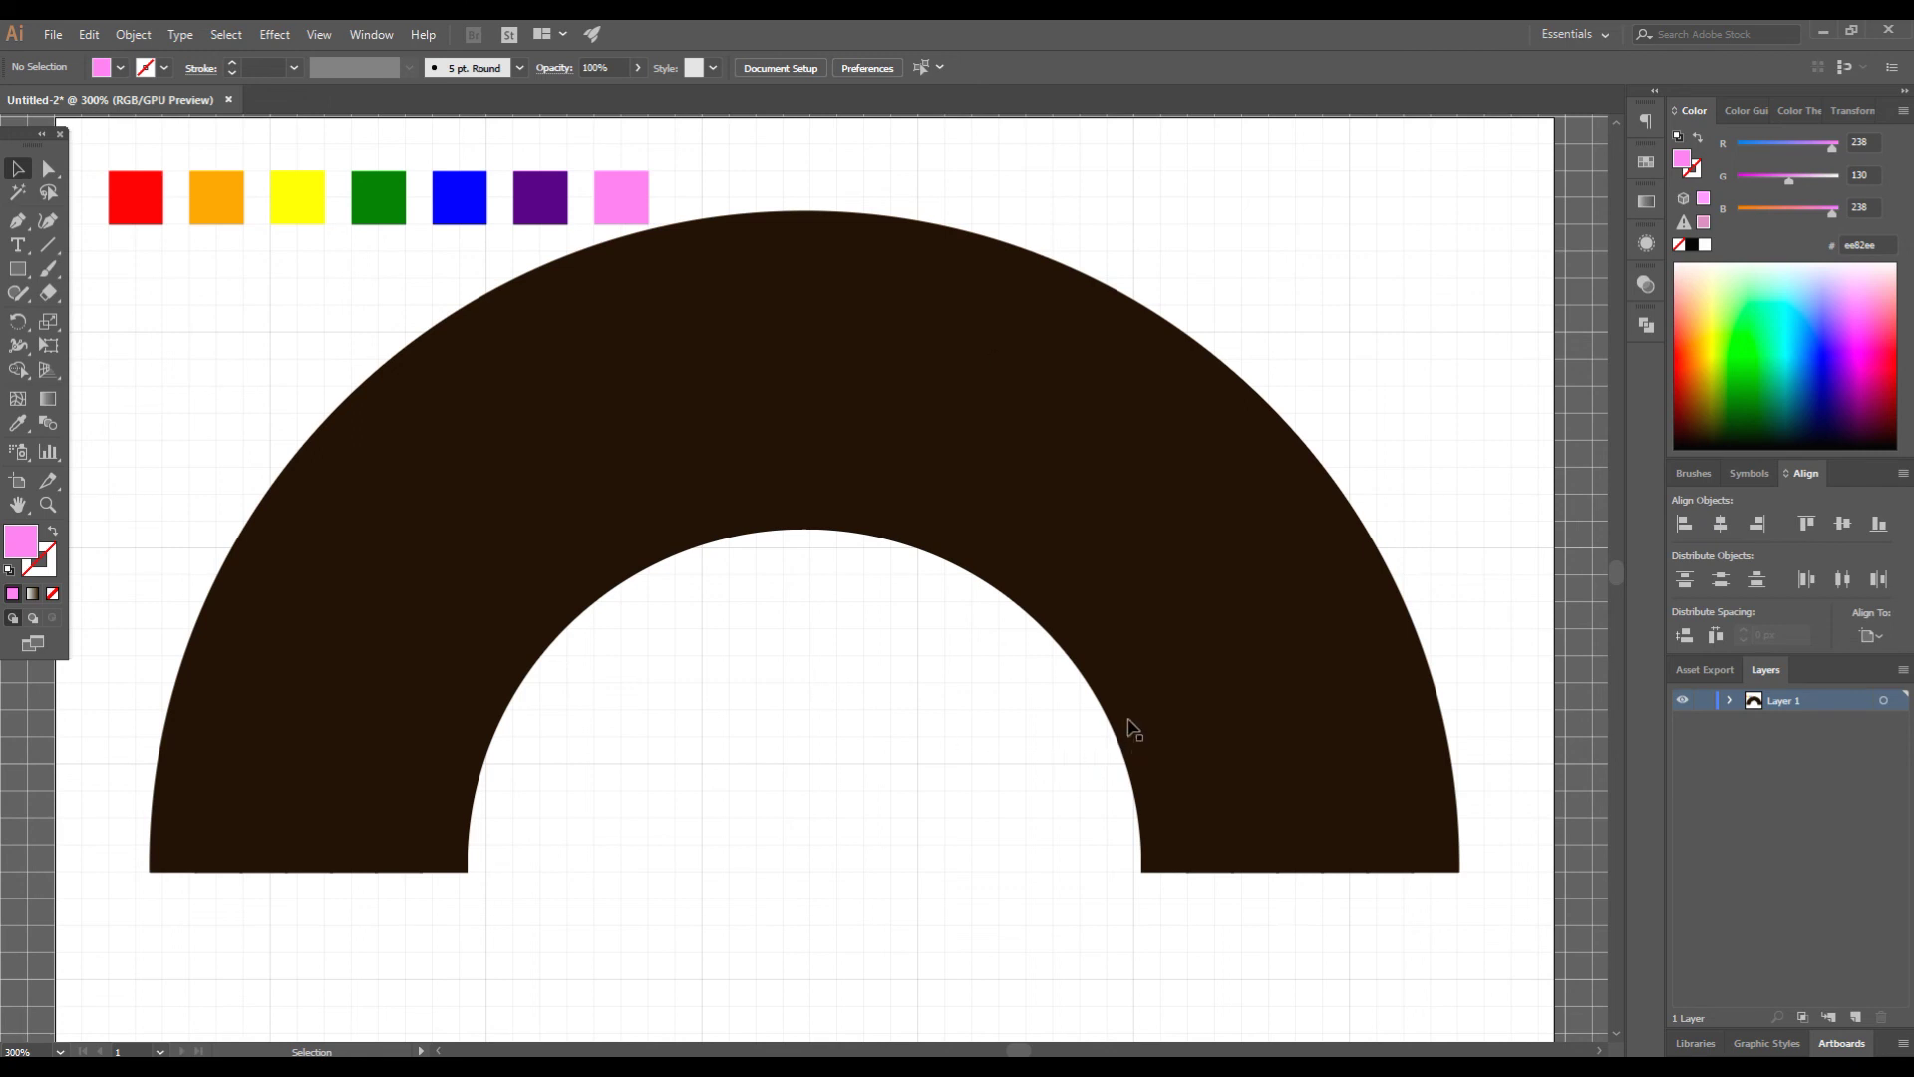
click(1132, 728)
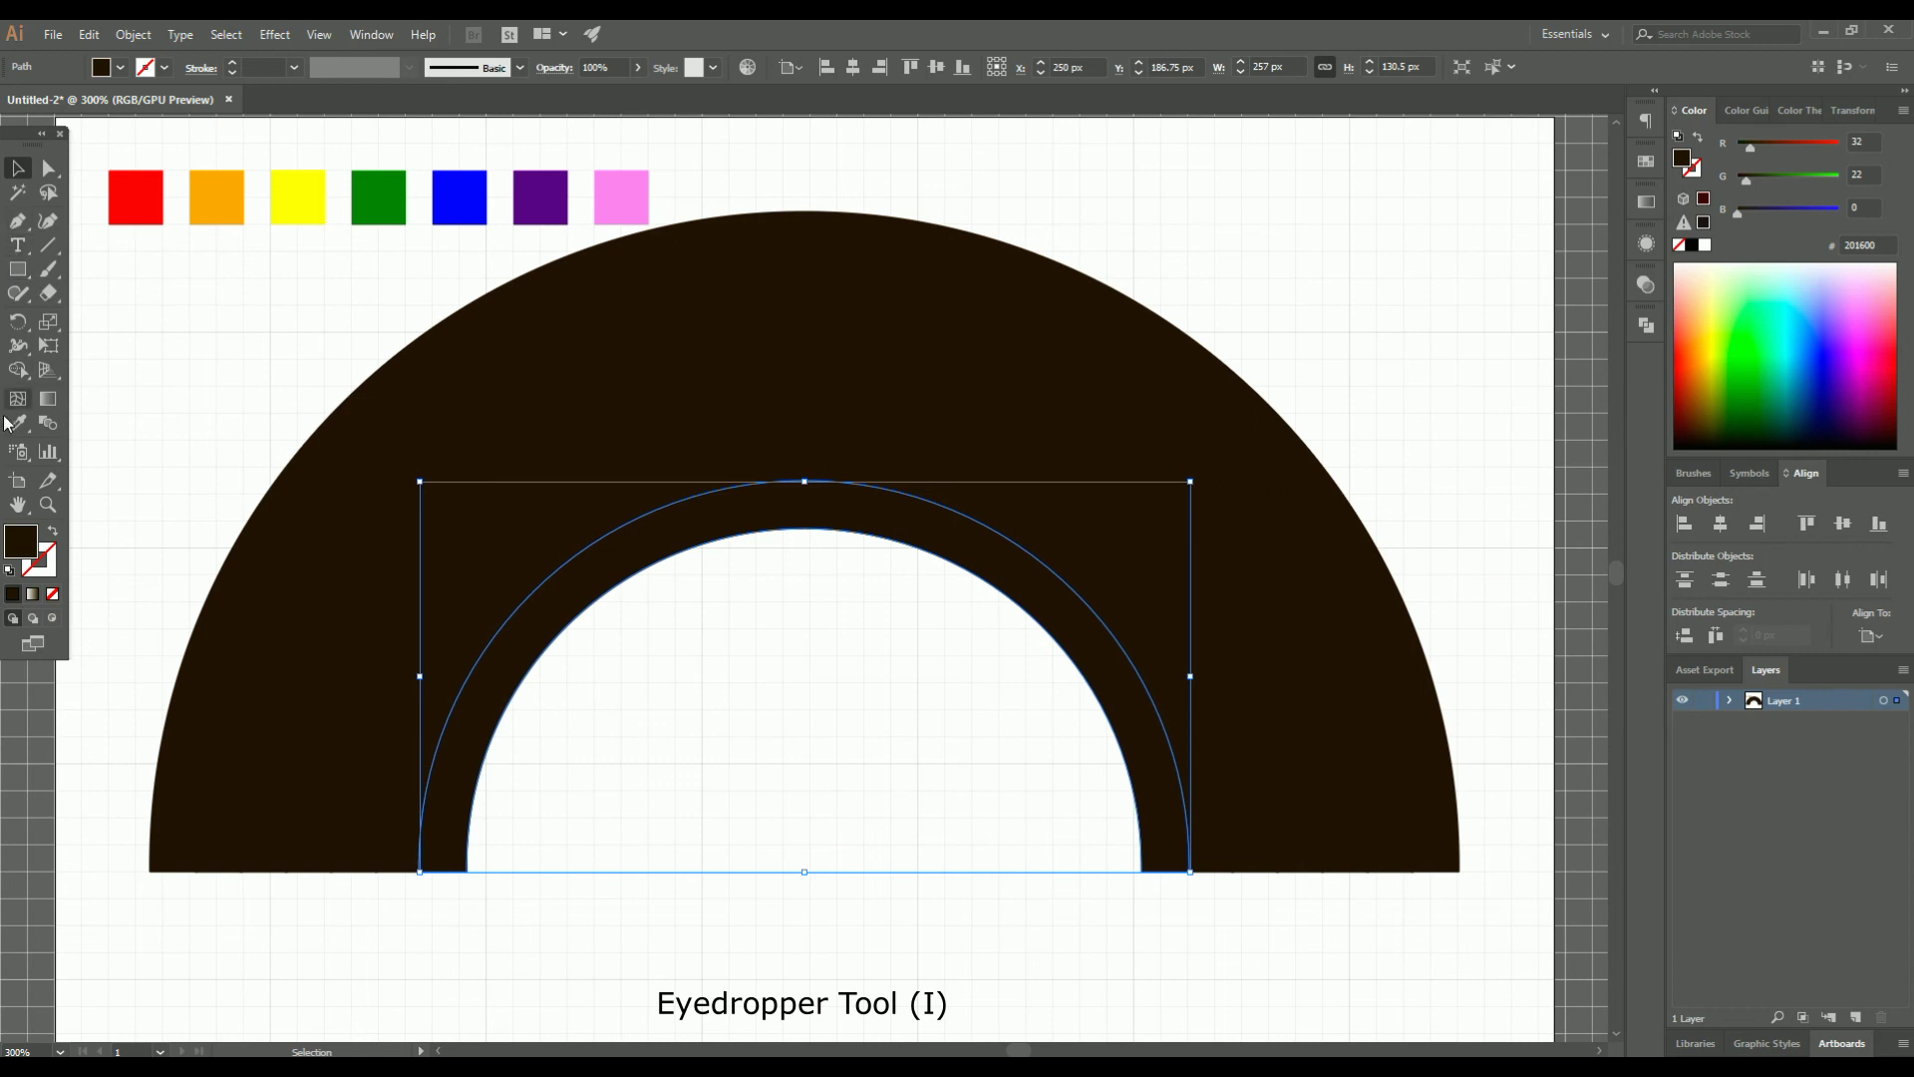
drag(12, 431, 92, 425)
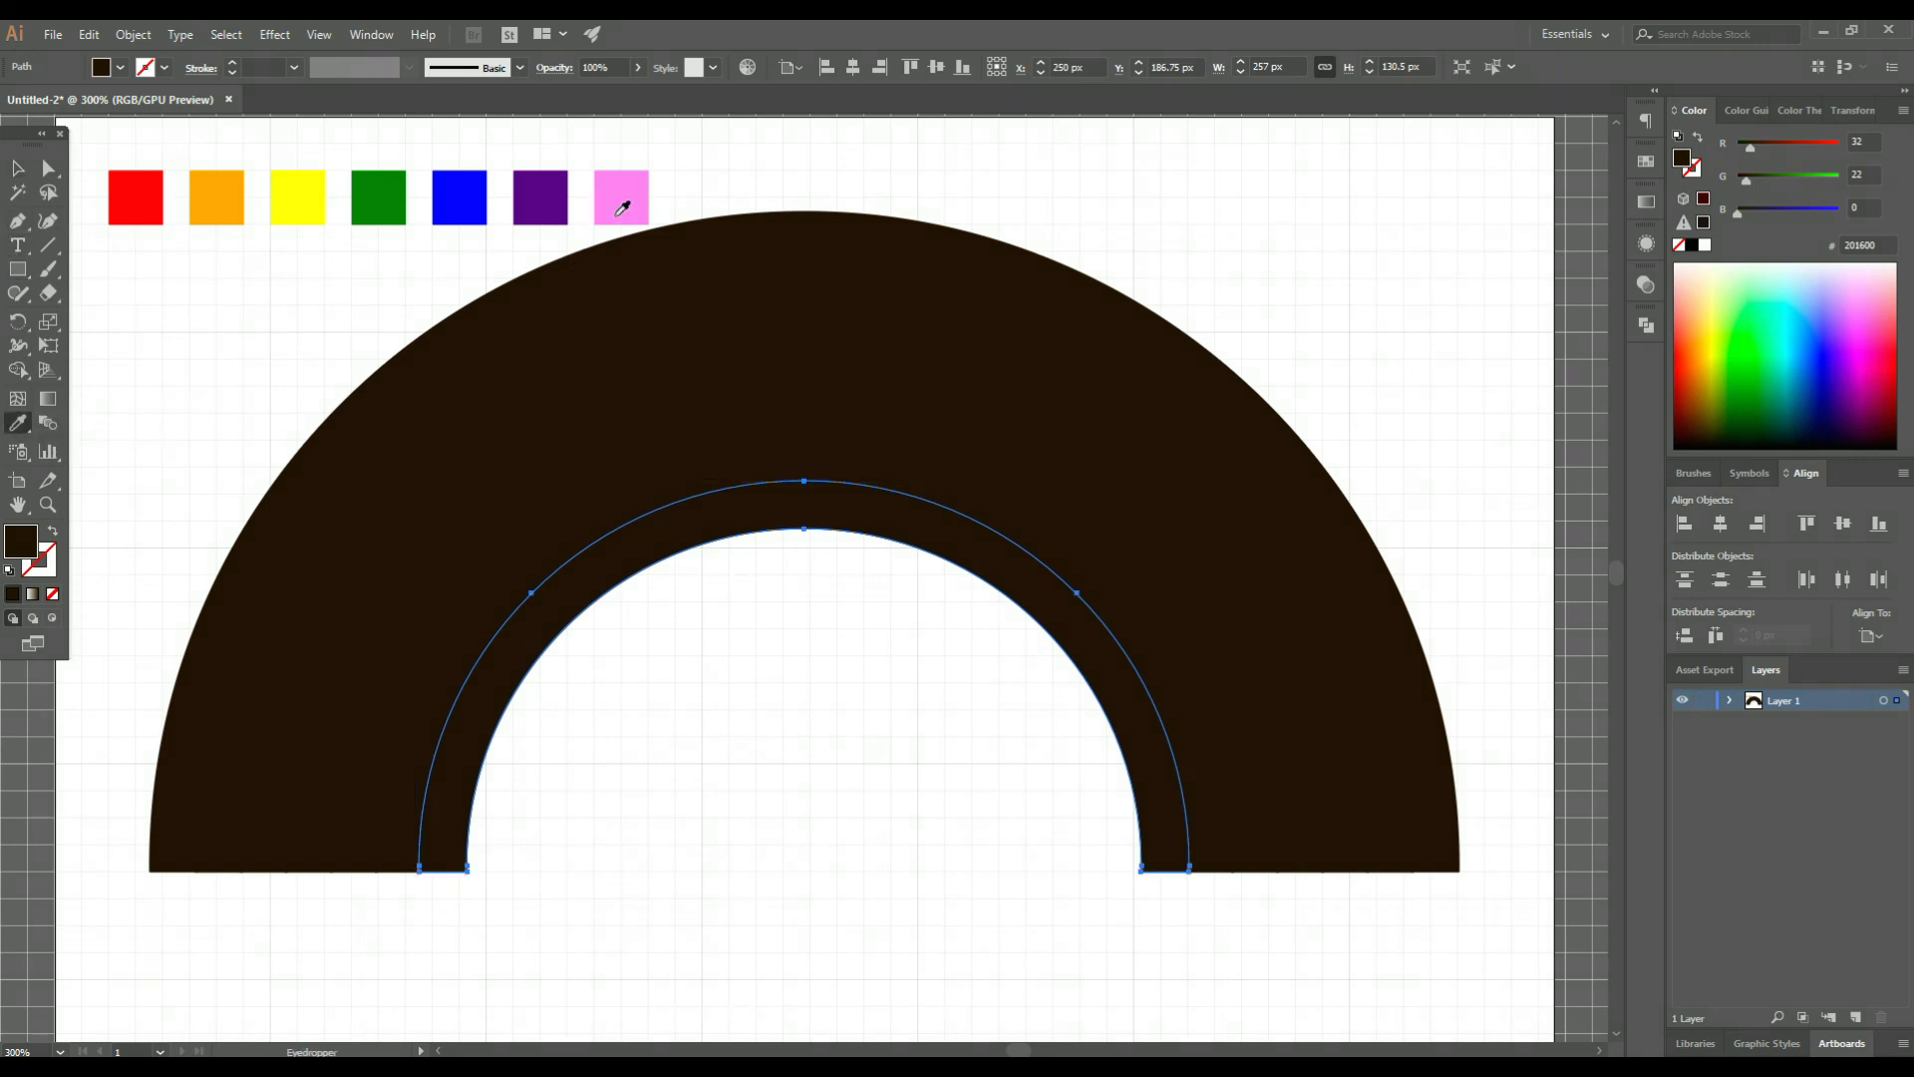
click(619, 212)
- Color the second band from the inside indigo and the third band blue, sampling the matching swatch squares
key(v)
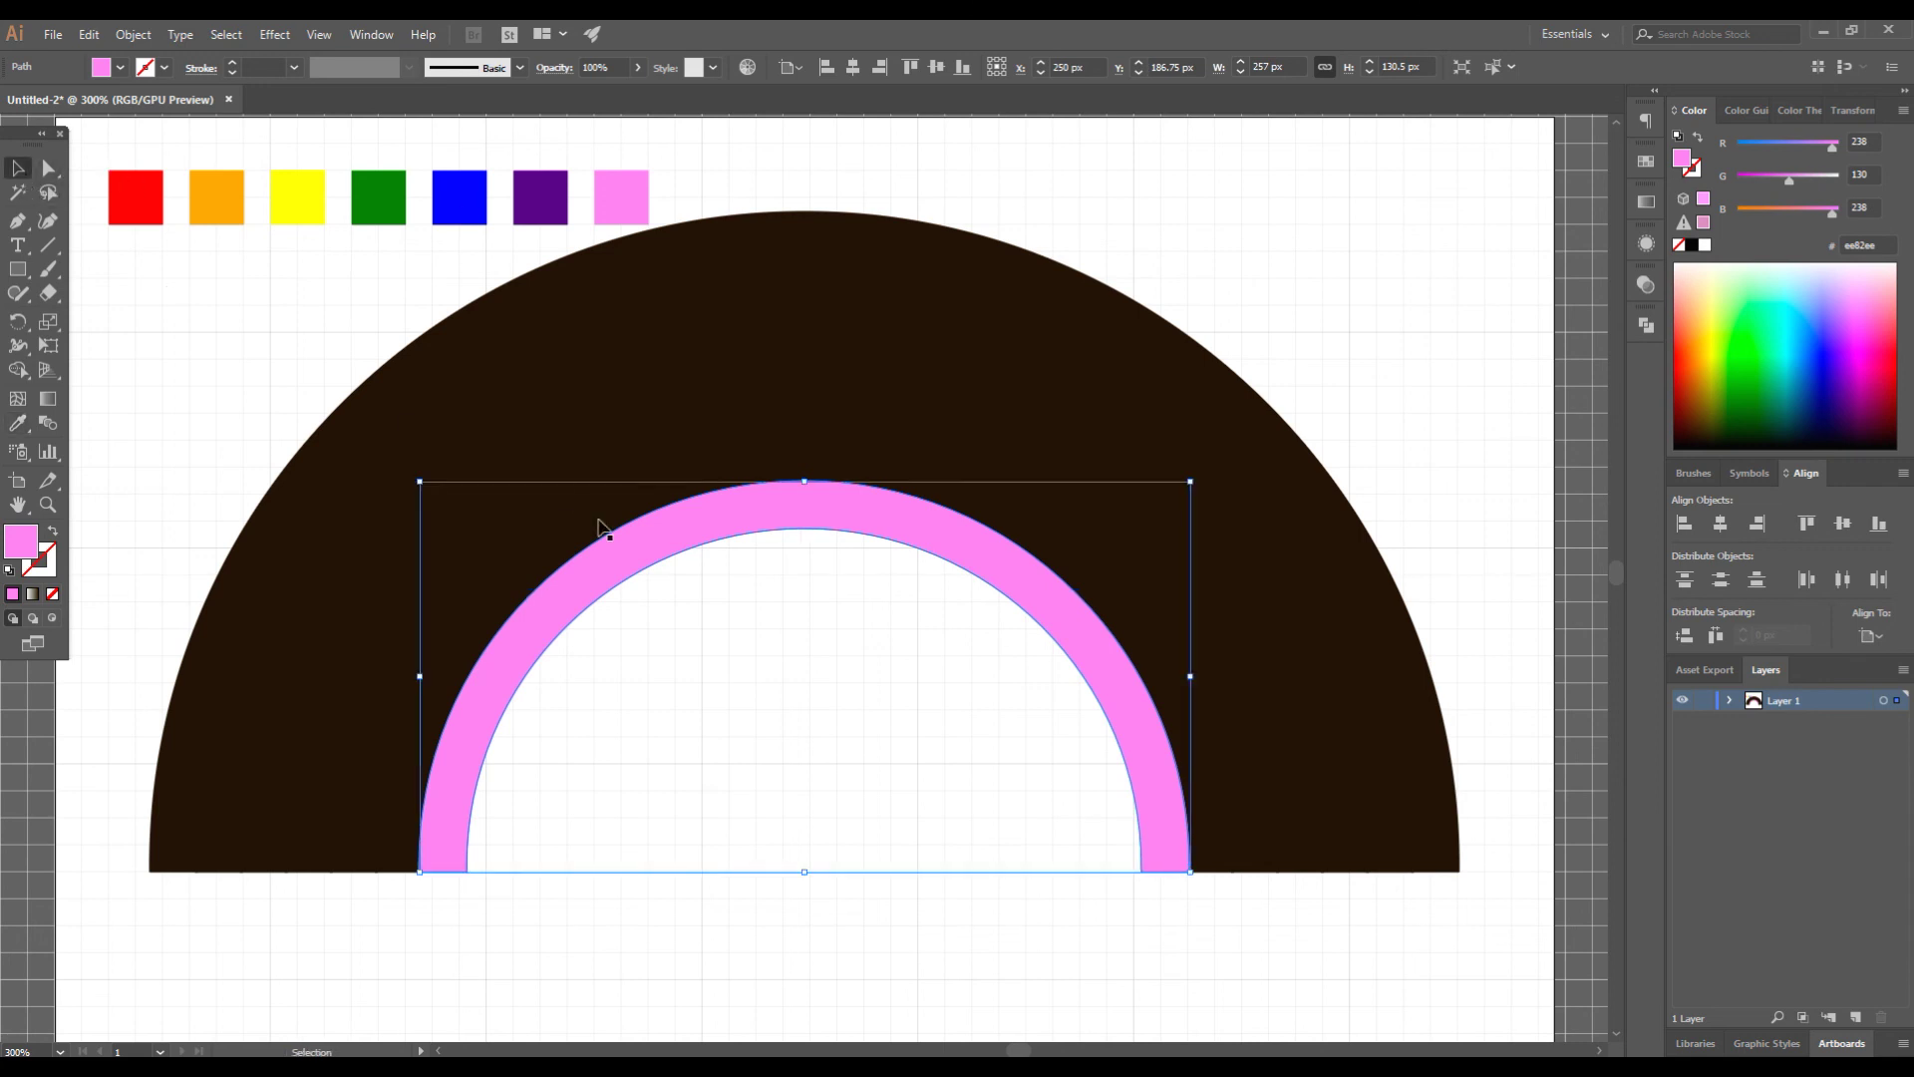
click(706, 467)
key(i)
click(541, 196)
key(v)
click(538, 479)
key(i)
click(482, 196)
- Color the fourth band from the inside green and the fifth band yellow, sampling the matching swatch squares
key(v)
click(509, 469)
key(i)
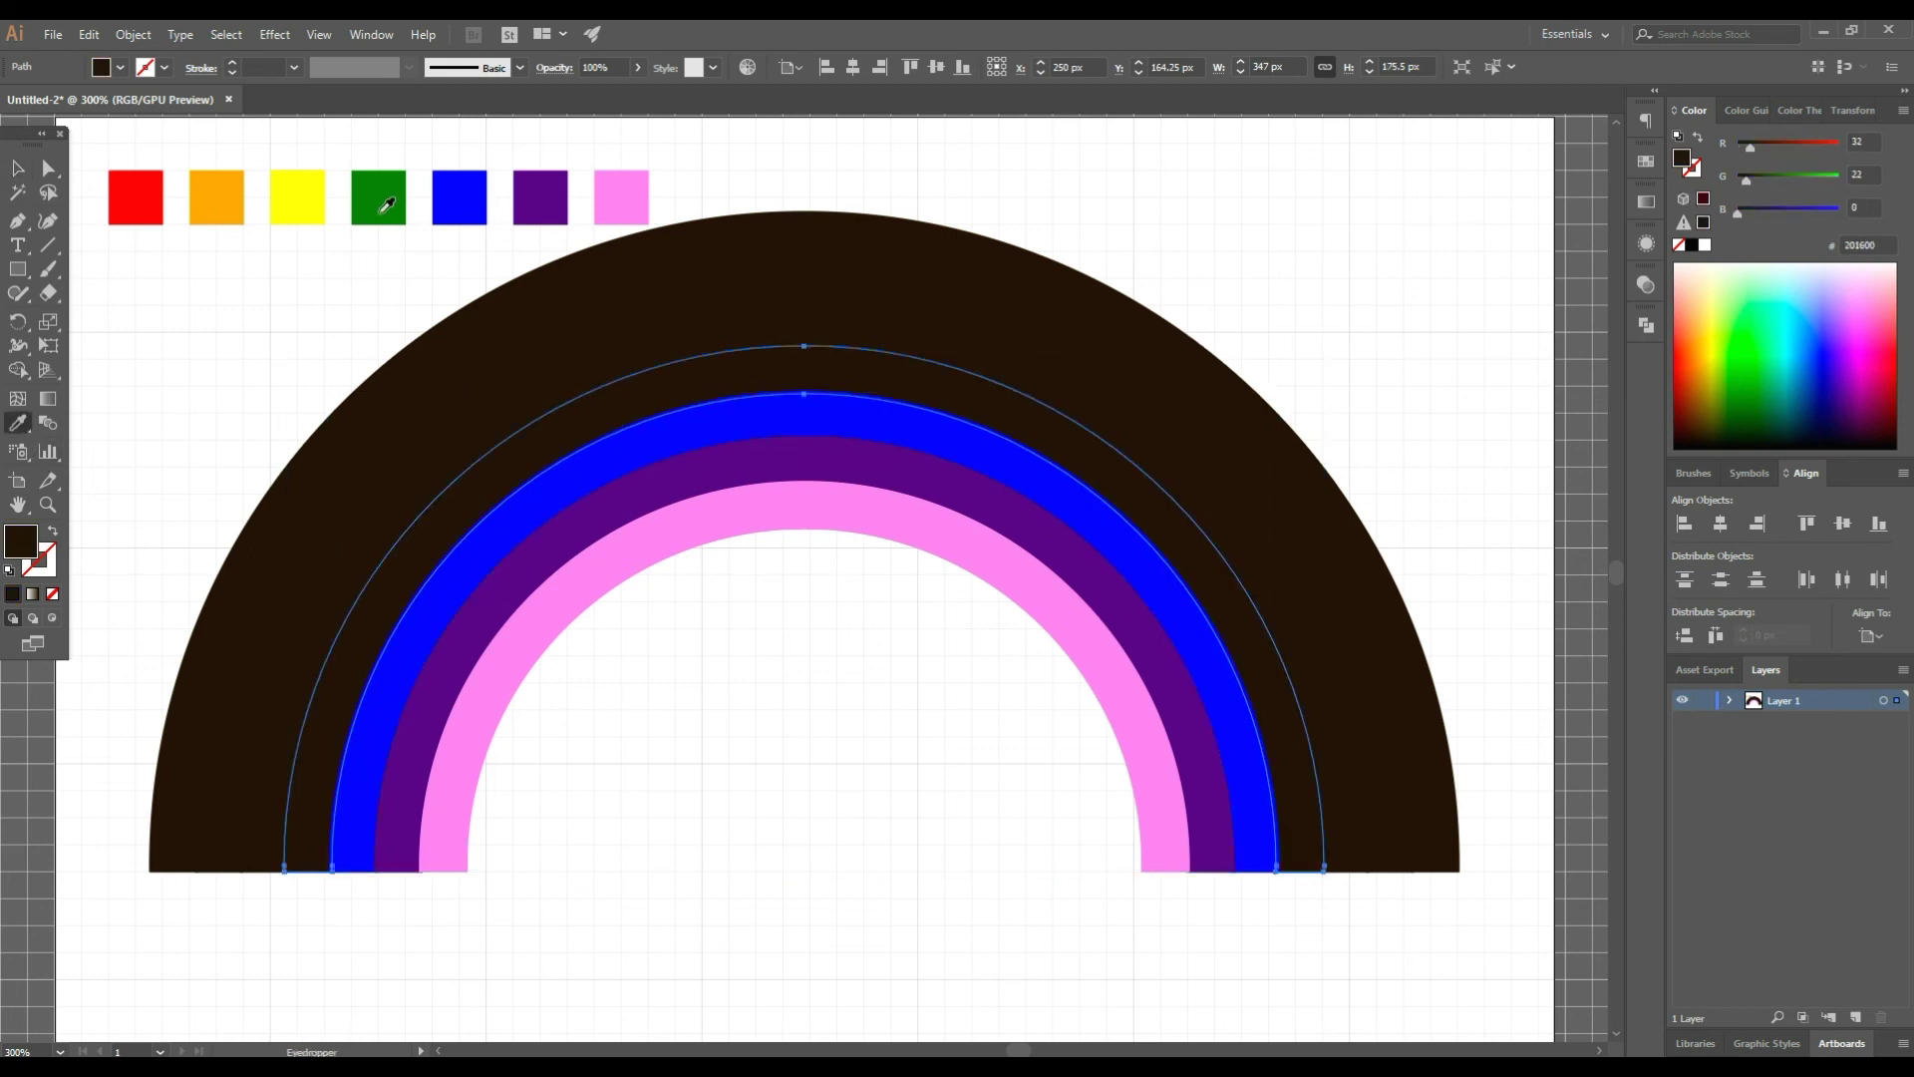
click(394, 200)
key(v)
click(469, 428)
key(i)
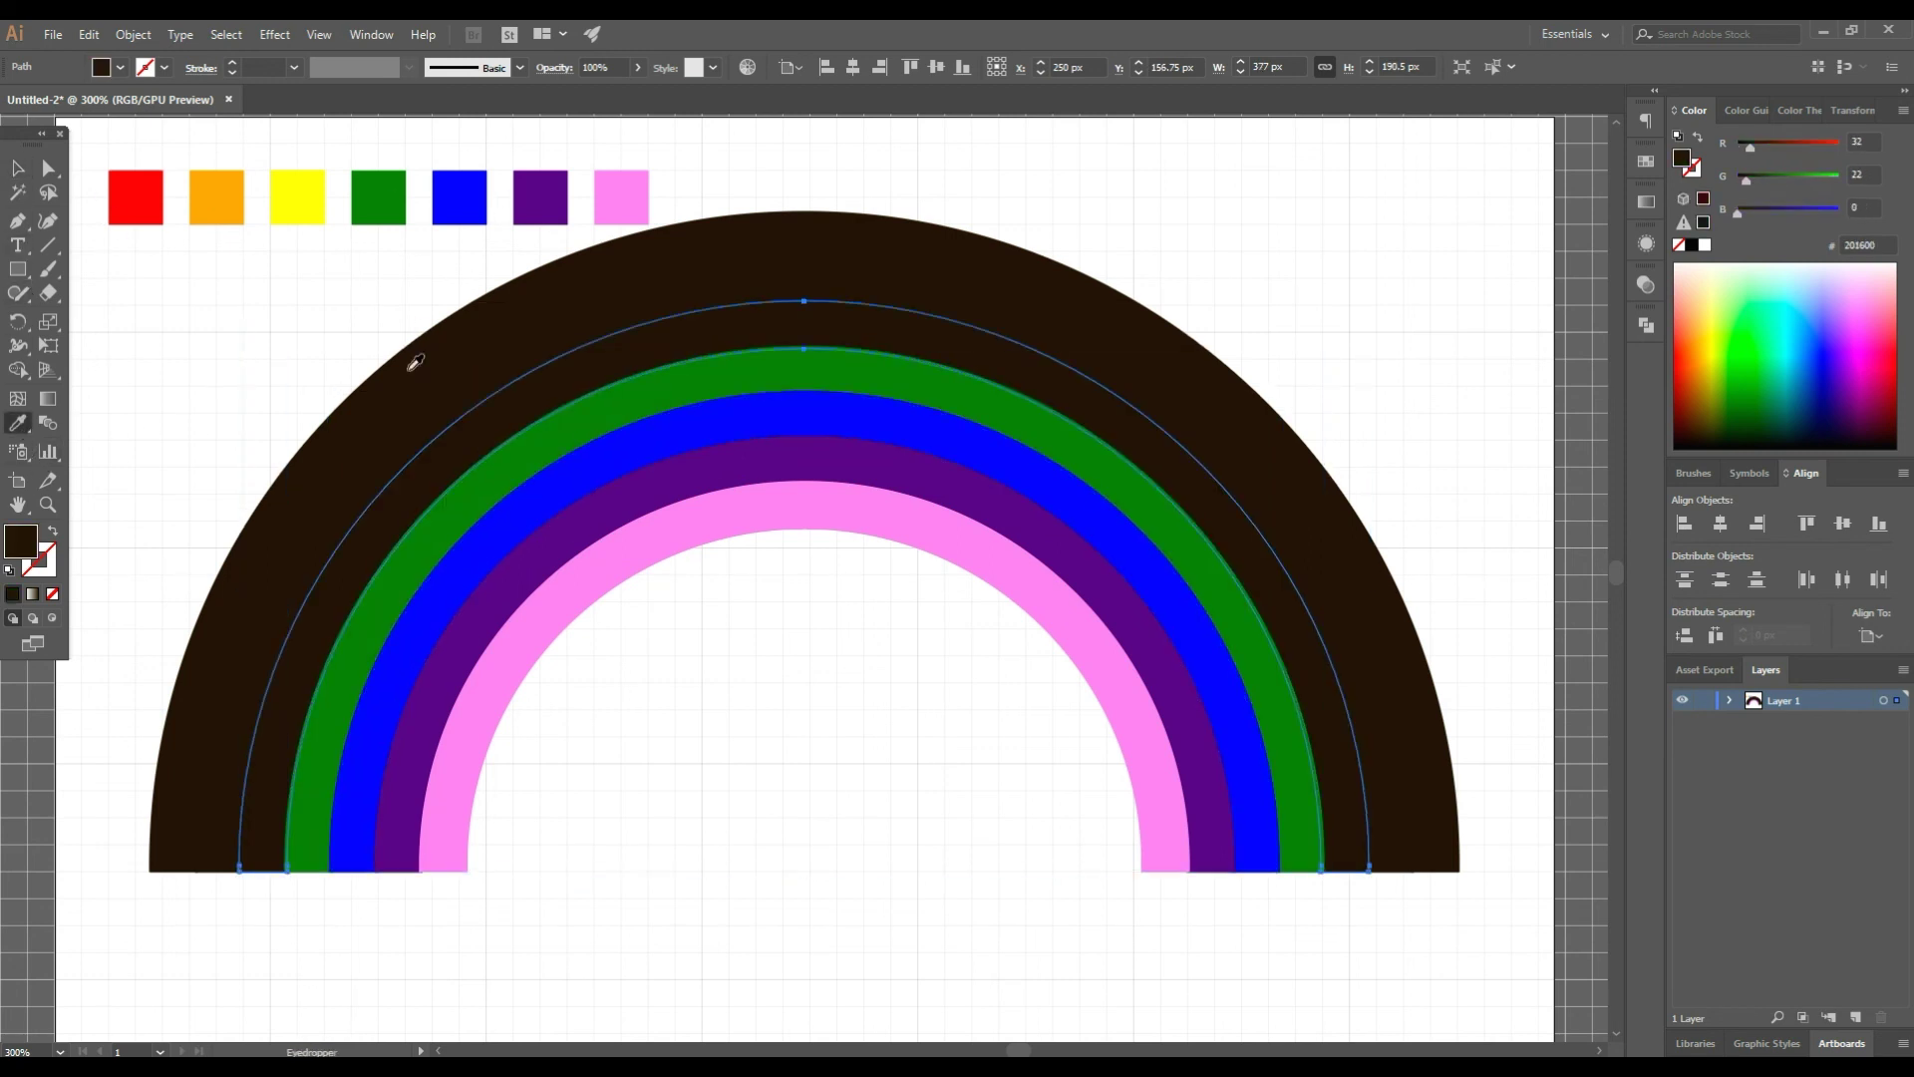
click(314, 186)
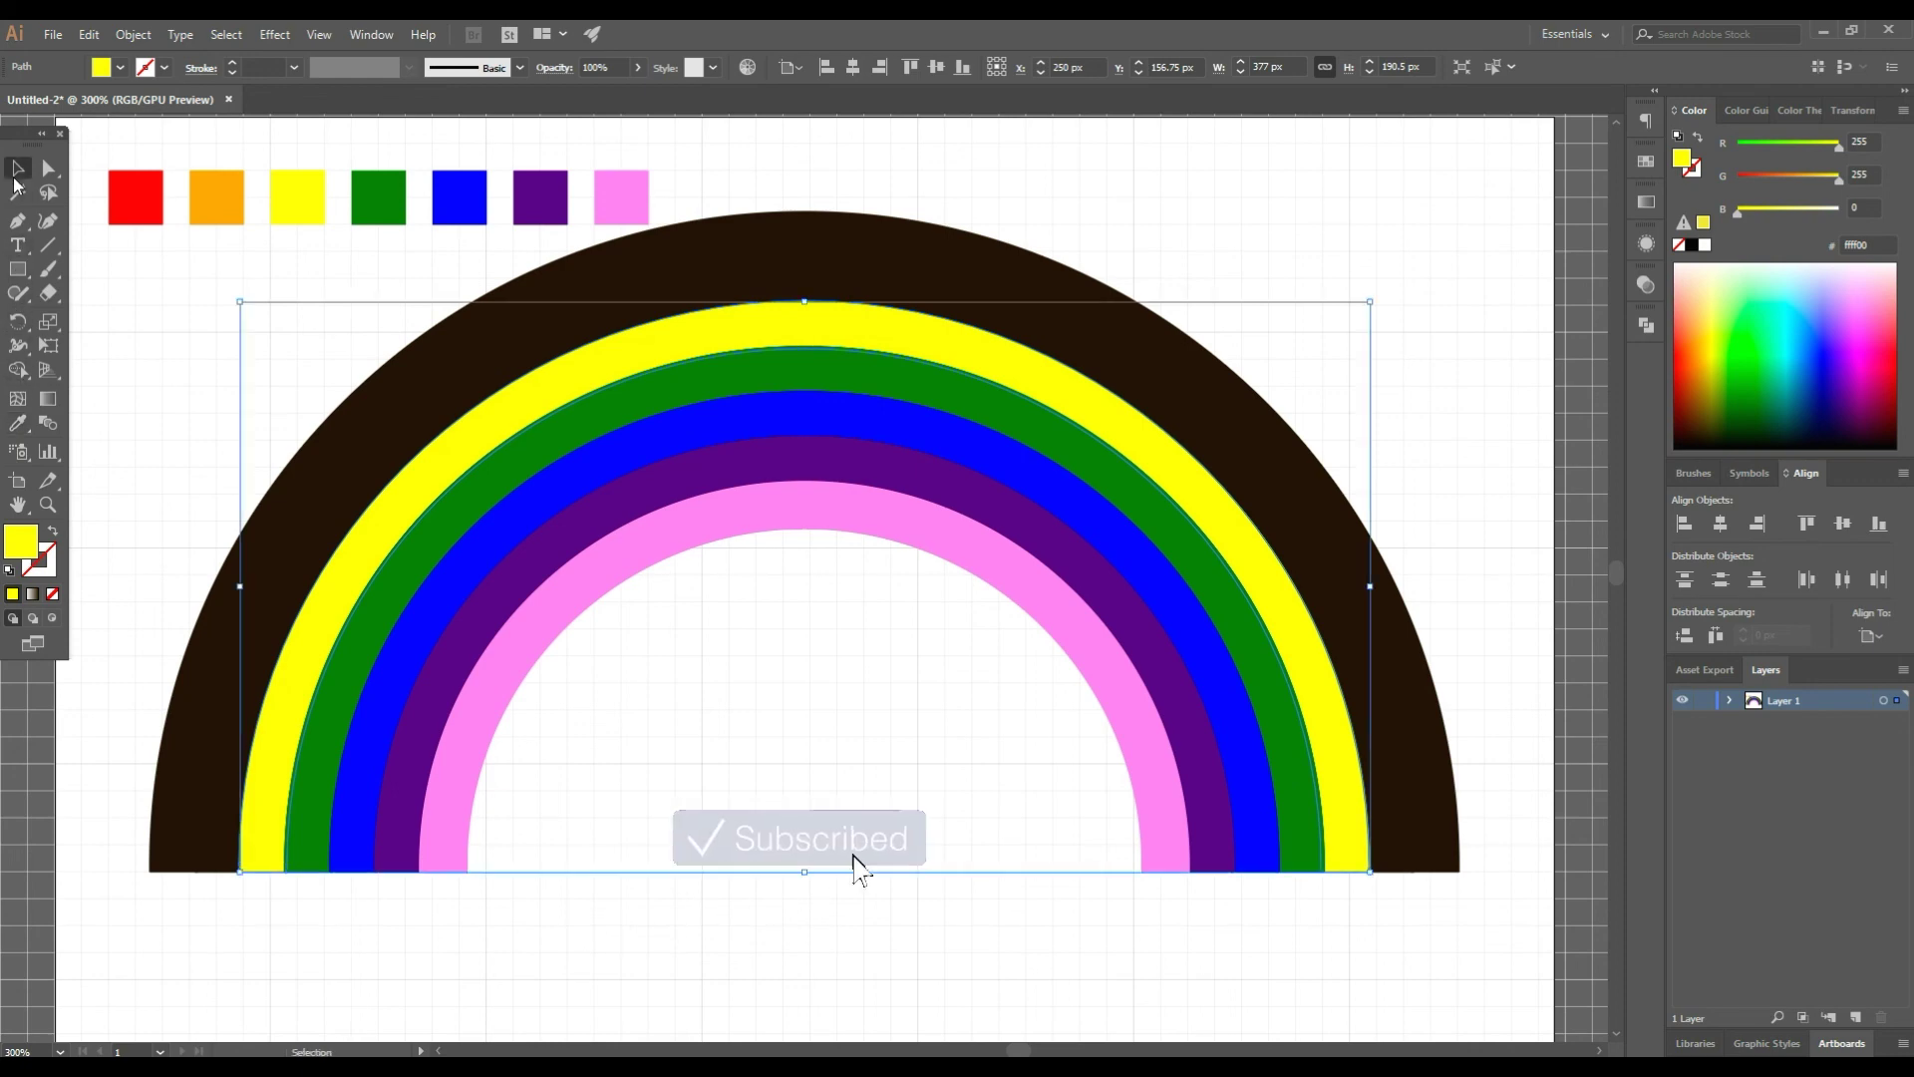
- Color the sixth band from the inside orange and the outermost band red, sampling the matching swatch squares
key(v)
click(551, 399)
key(i)
click(216, 196)
key(v)
click(338, 439)
key(i)
click(139, 182)
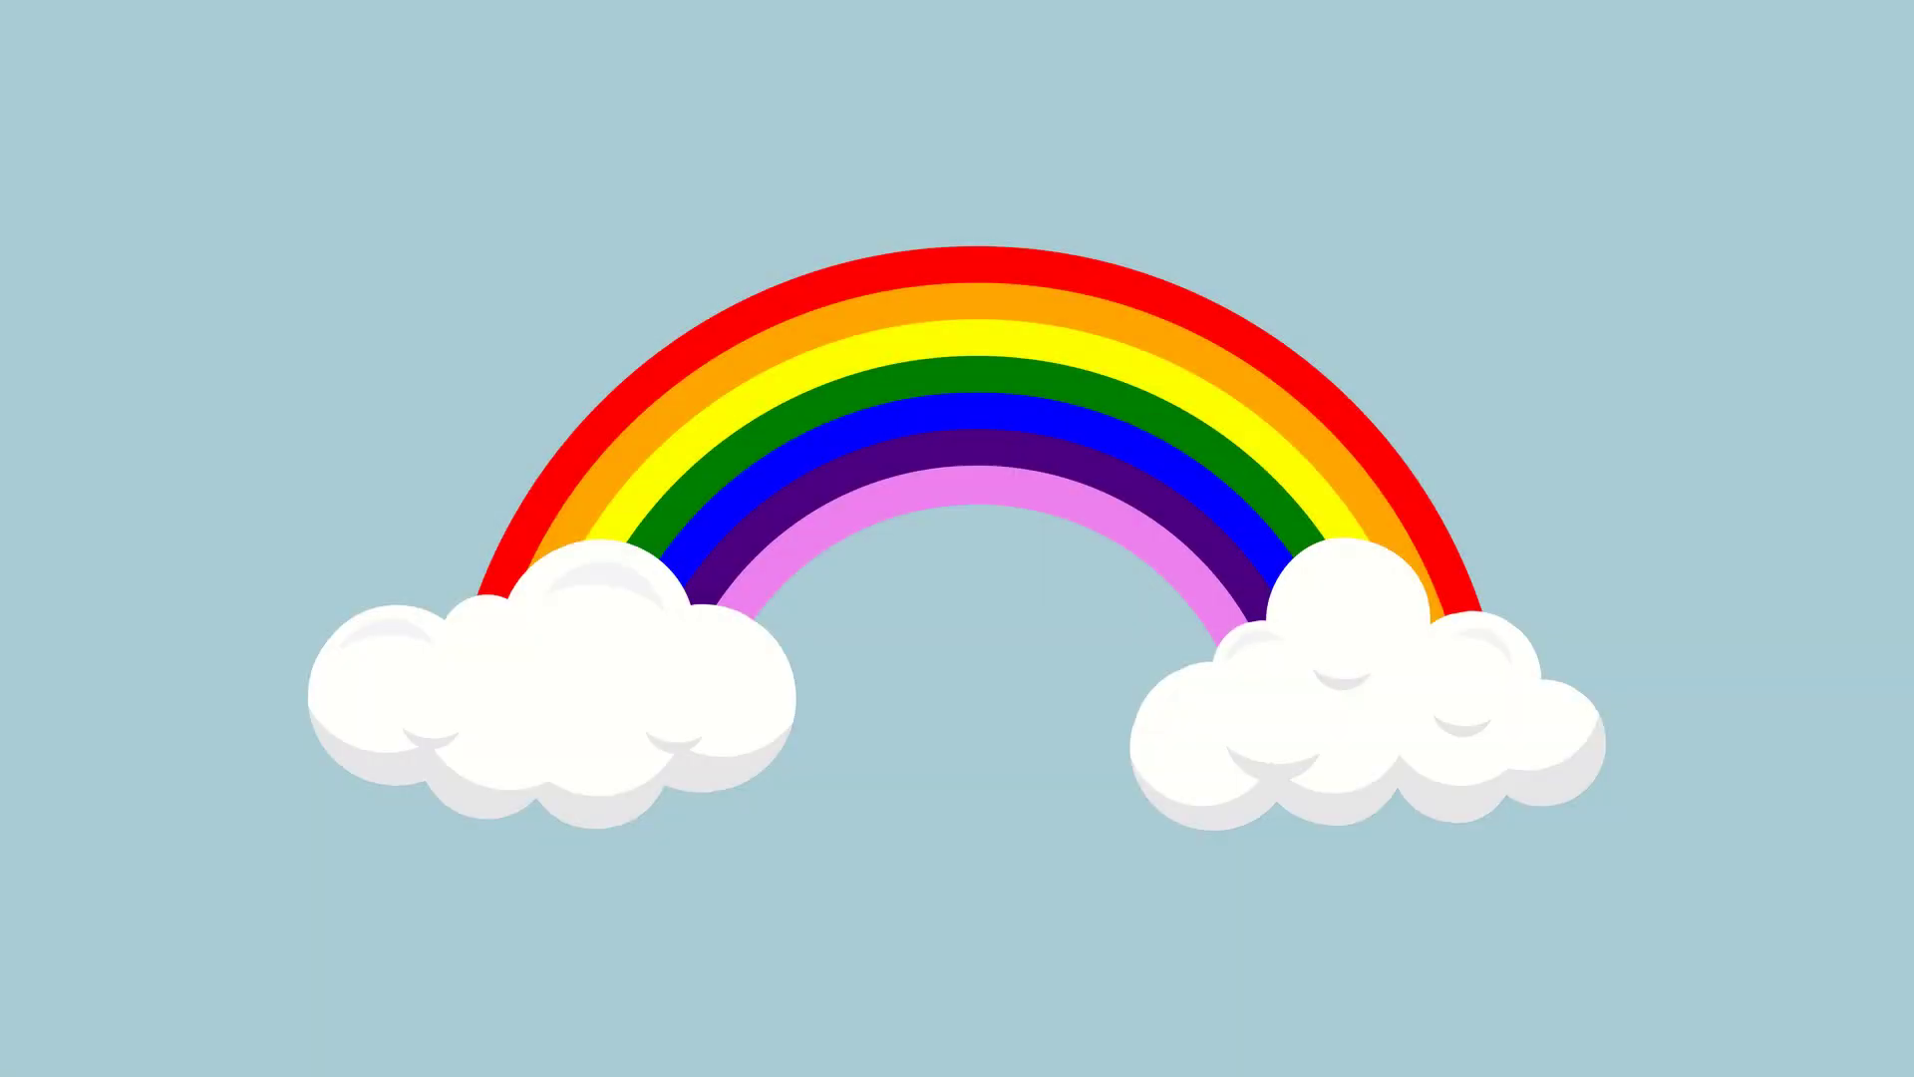